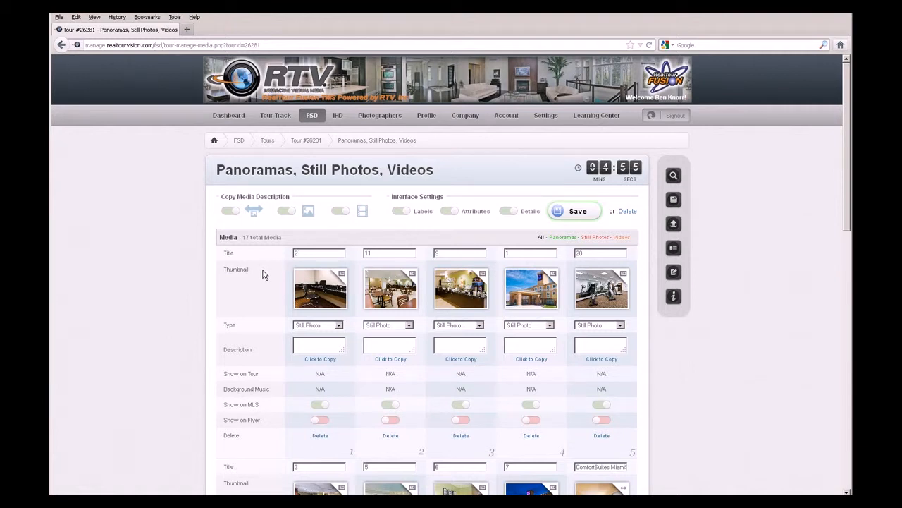
Title the first three media items Business Center, Breakfast Area and Breakfast.
{"action": "scroll", "coordinate": [262, 274], "scroll_direction": "down", "scroll_amount": 1}
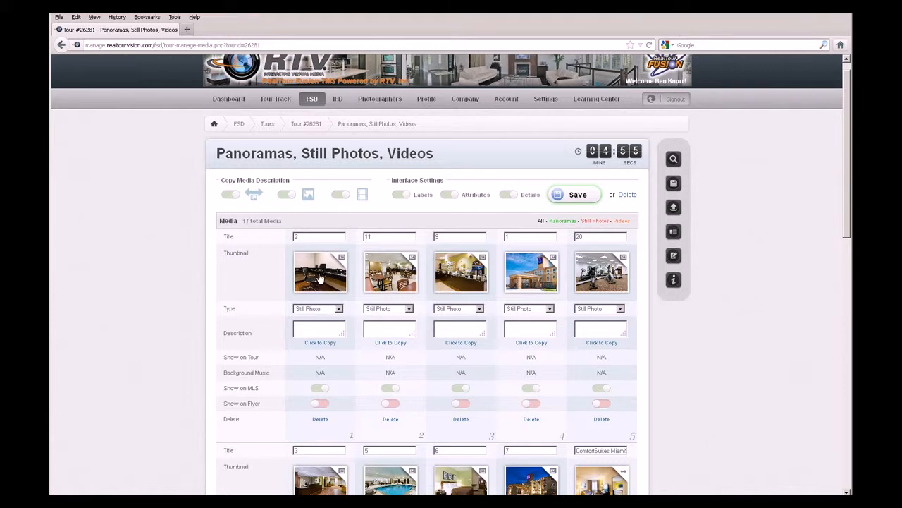
{"action": "left_click", "coordinate": [311, 237]}
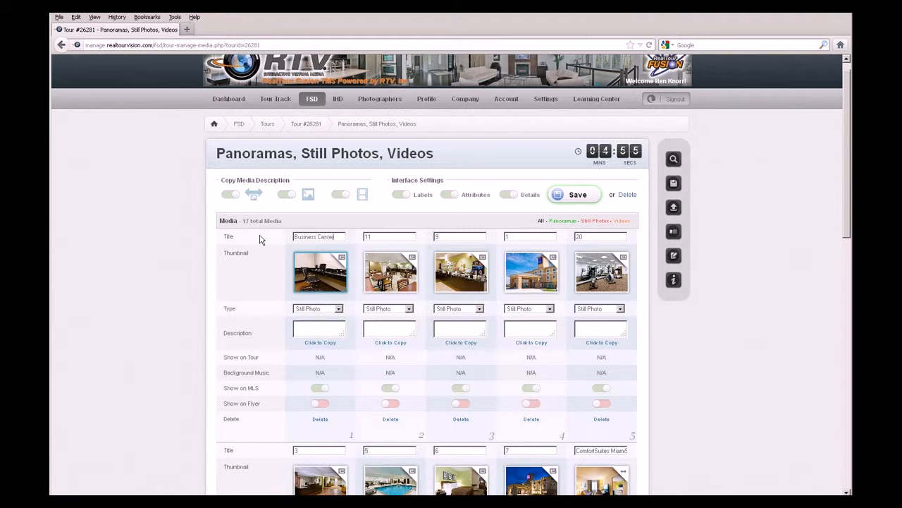
{"action": "left_click", "coordinate": [383, 236]}
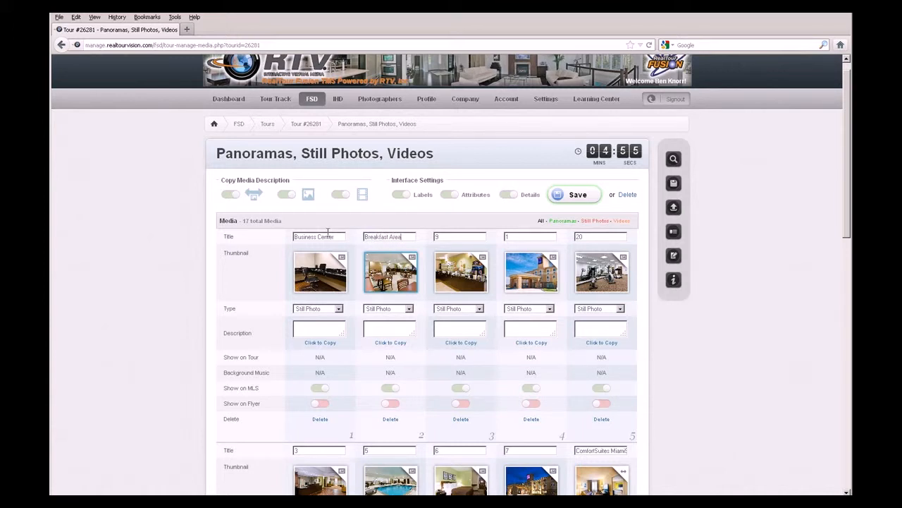
{"action": "left_click", "coordinate": [443, 237]}
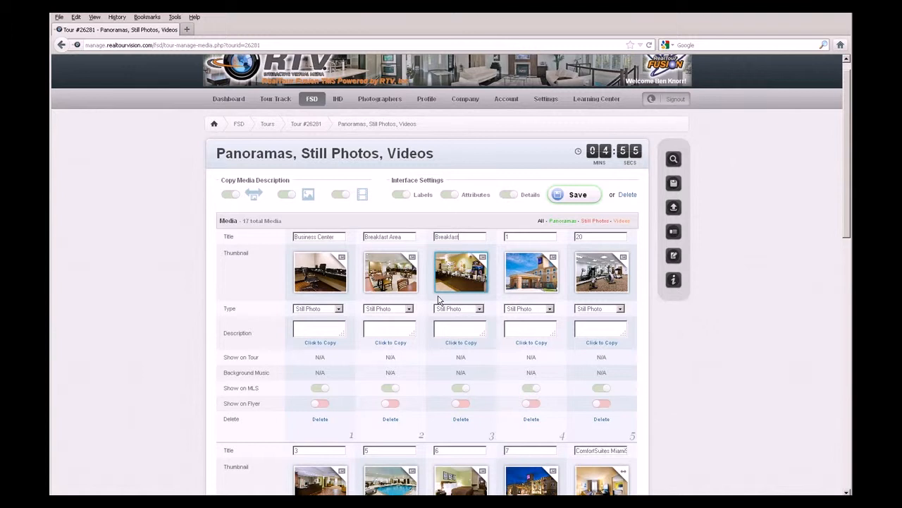
Title the hotel exterior photo Front of Hotel and the gym photo Fitness, and save the media changes.
{"action": "left_click", "coordinate": [511, 236]}
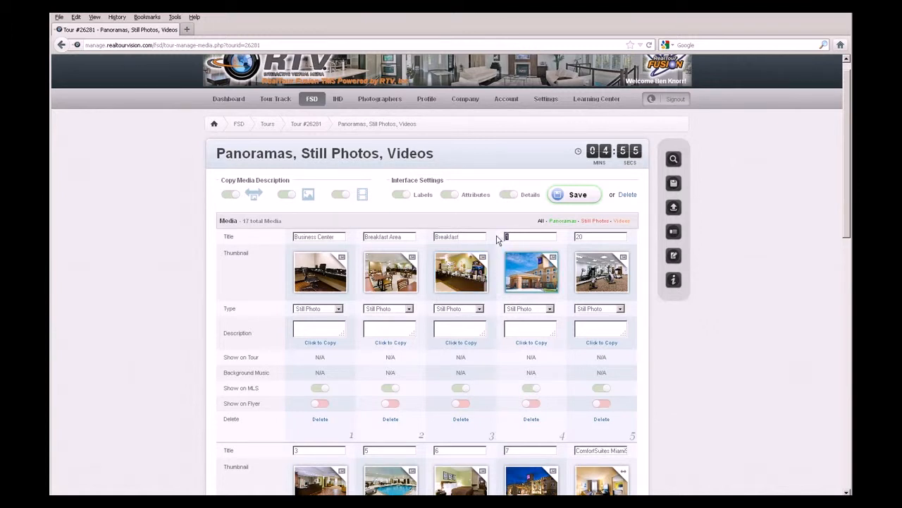
{"action": "type", "text": "Front of Hotel"}
{"action": "key", "text": "Tab"}
{"action": "type", "text": "Fitne"}
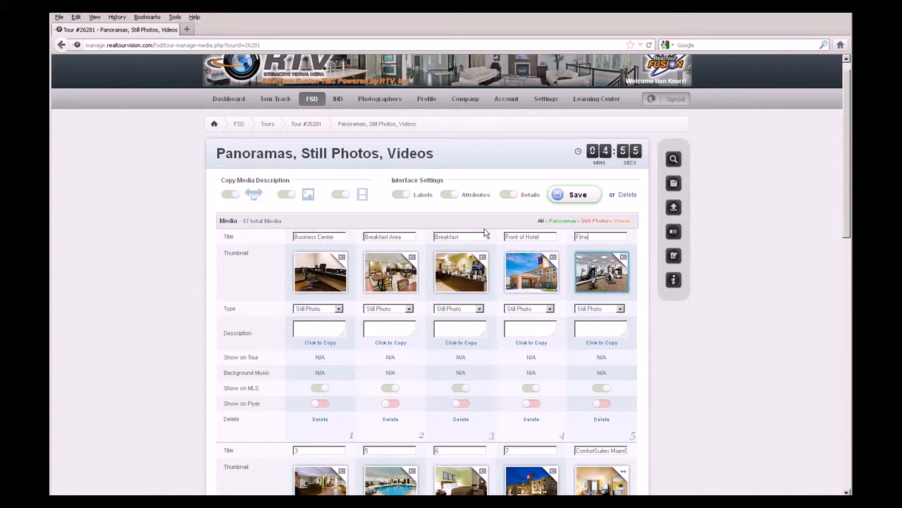
{"action": "type", "text": "ss"}
{"action": "left_click", "coordinate": [574, 195]}
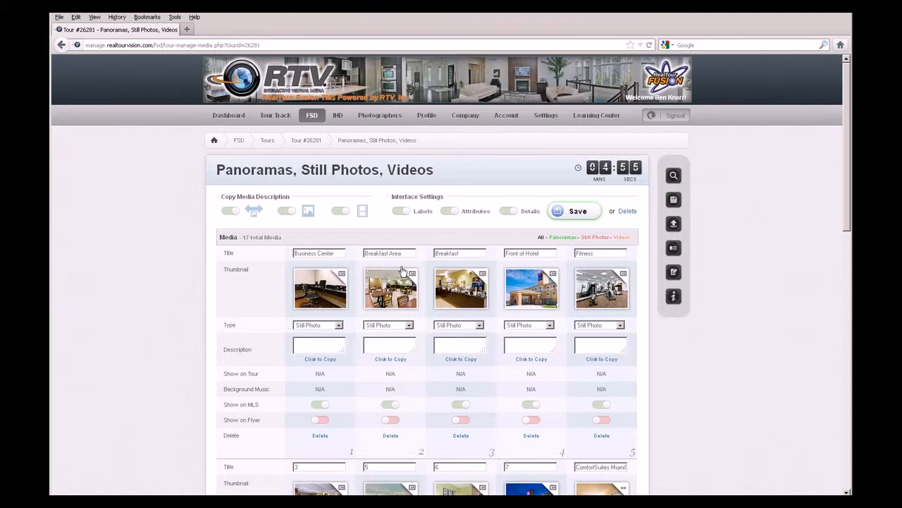
Review the whole media list, comparing the thumbnails' corner icons for still photos, panoramas and videos with their types.
{"action": "scroll", "coordinate": [402, 271], "scroll_direction": "down", "scroll_amount": 3}
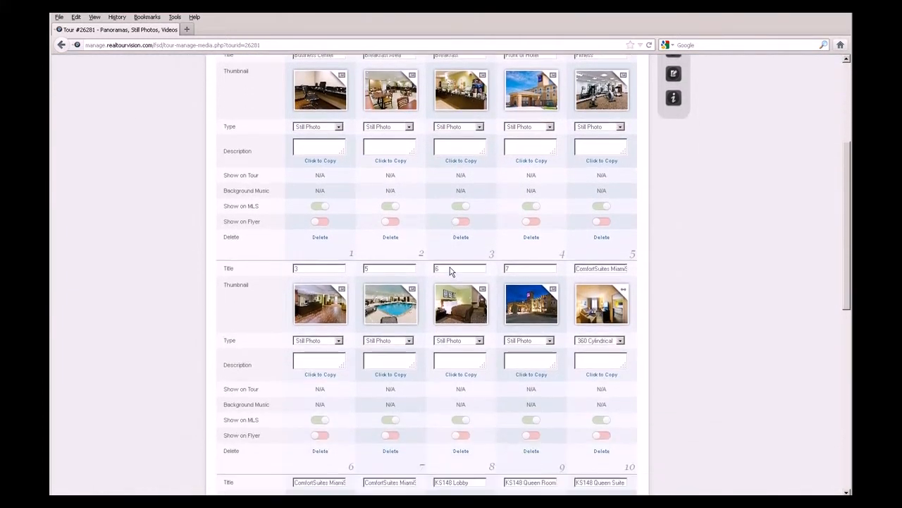
{"action": "scroll", "coordinate": [451, 271], "scroll_direction": "down", "scroll_amount": 1}
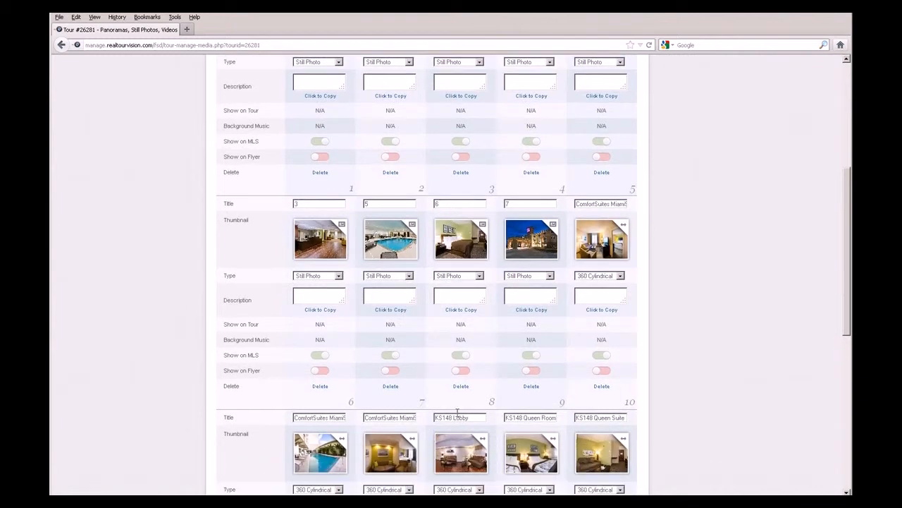
{"action": "scroll", "coordinate": [448, 416], "scroll_direction": "down", "scroll_amount": 1}
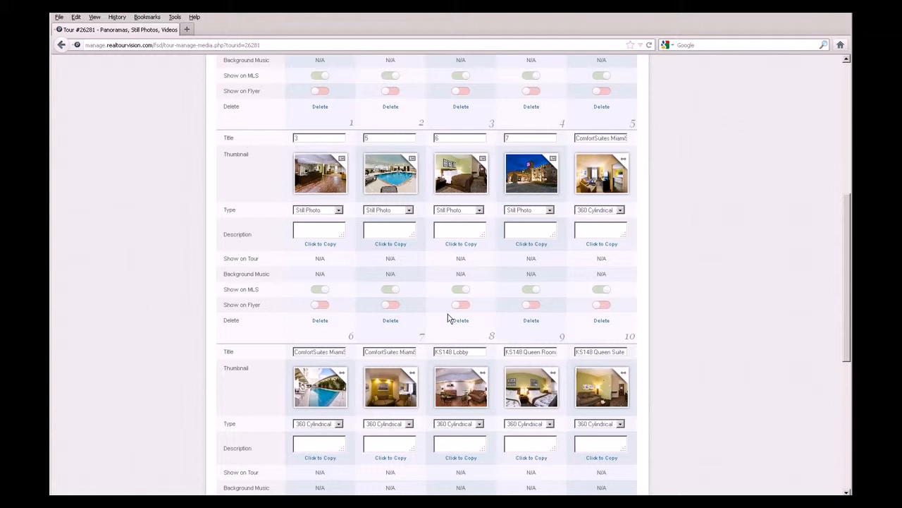
{"action": "scroll", "coordinate": [430, 304], "scroll_direction": "up", "scroll_amount": 3}
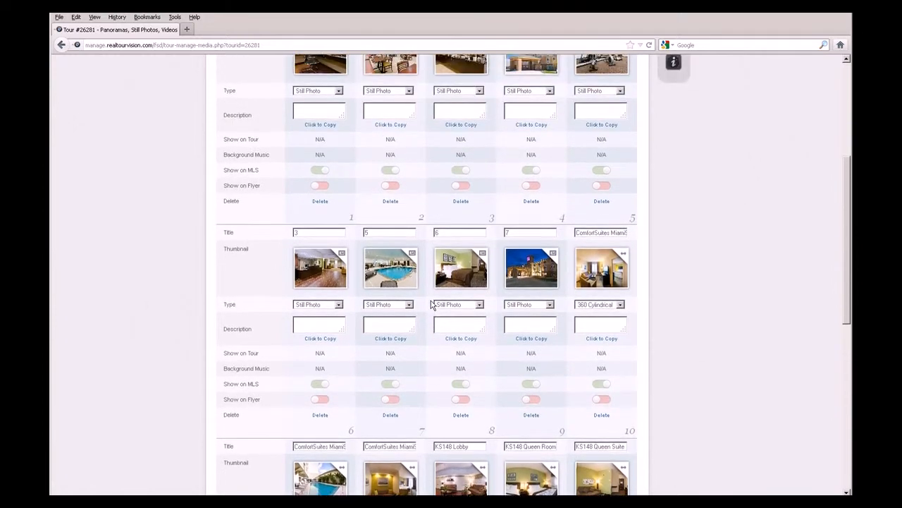
{"action": "scroll", "coordinate": [431, 305], "scroll_direction": "up", "scroll_amount": 5}
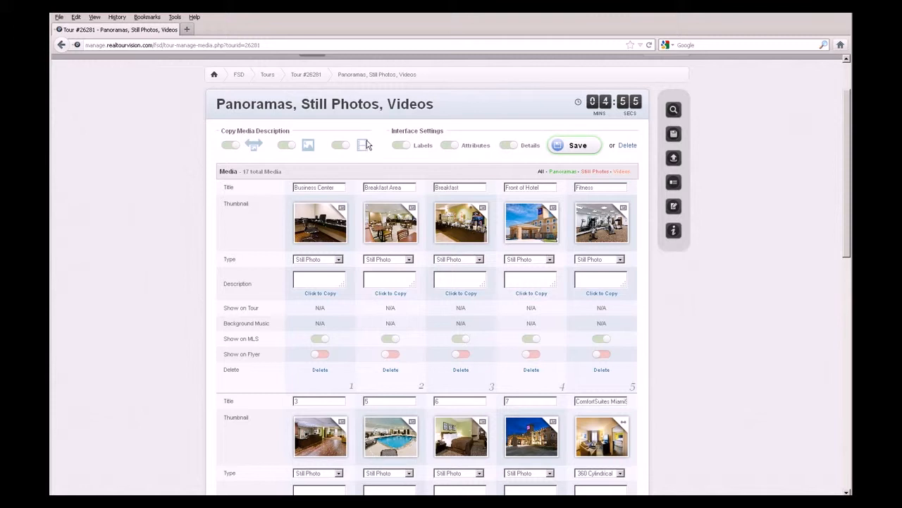
{"action": "scroll", "coordinate": [385, 182], "scroll_direction": "down", "scroll_amount": 1}
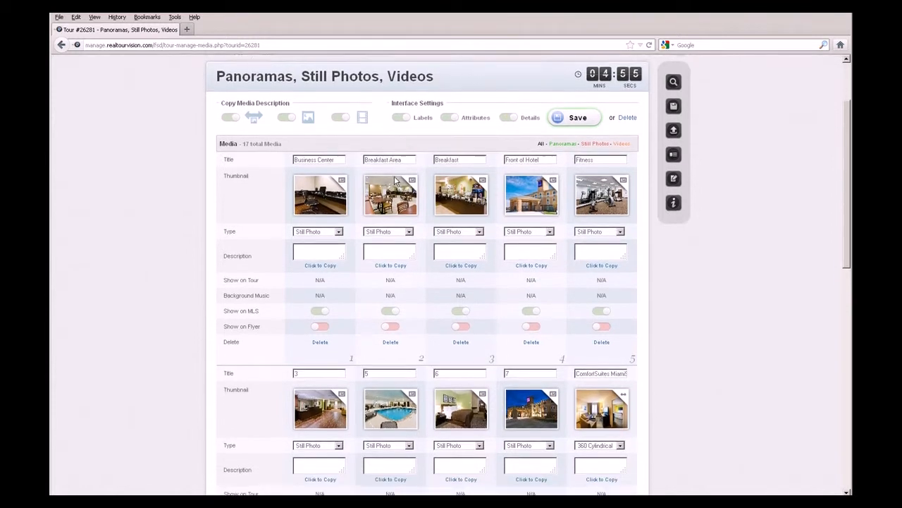
{"action": "scroll", "coordinate": [395, 180], "scroll_direction": "down", "scroll_amount": 1}
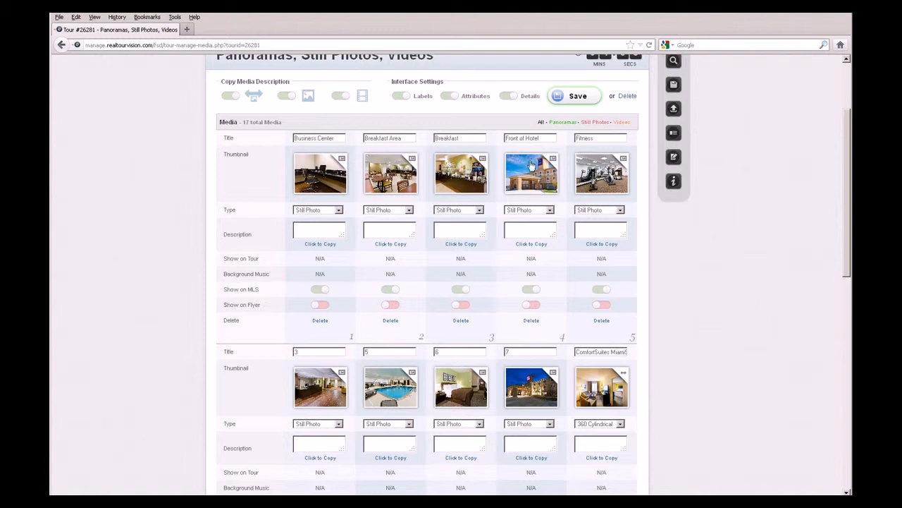
{"action": "scroll", "coordinate": [493, 185], "scroll_direction": "down", "scroll_amount": 5}
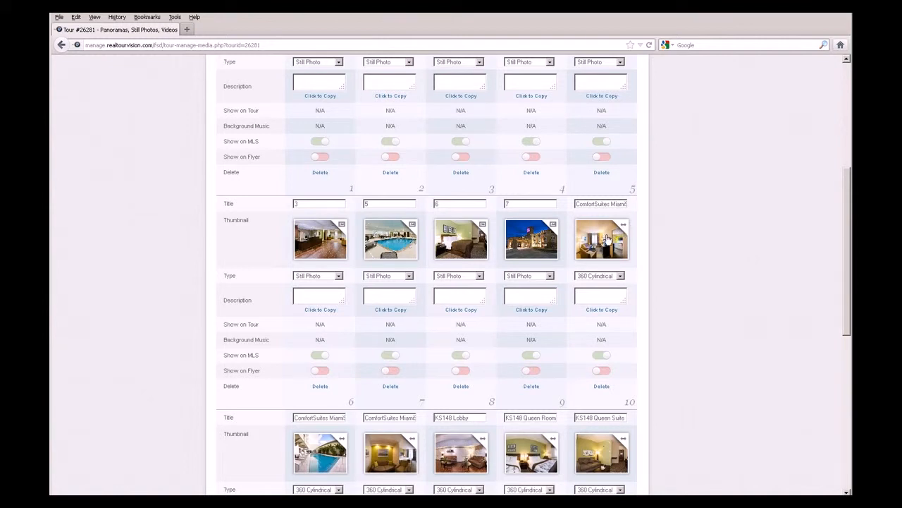
{"action": "scroll", "coordinate": [606, 240], "scroll_direction": "down", "scroll_amount": 6}
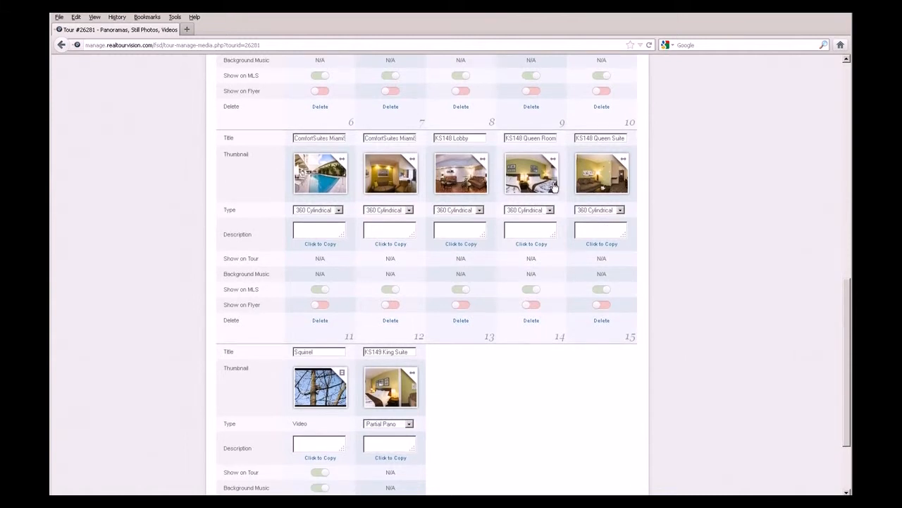
{"action": "scroll", "coordinate": [522, 201], "scroll_direction": "down", "scroll_amount": 3}
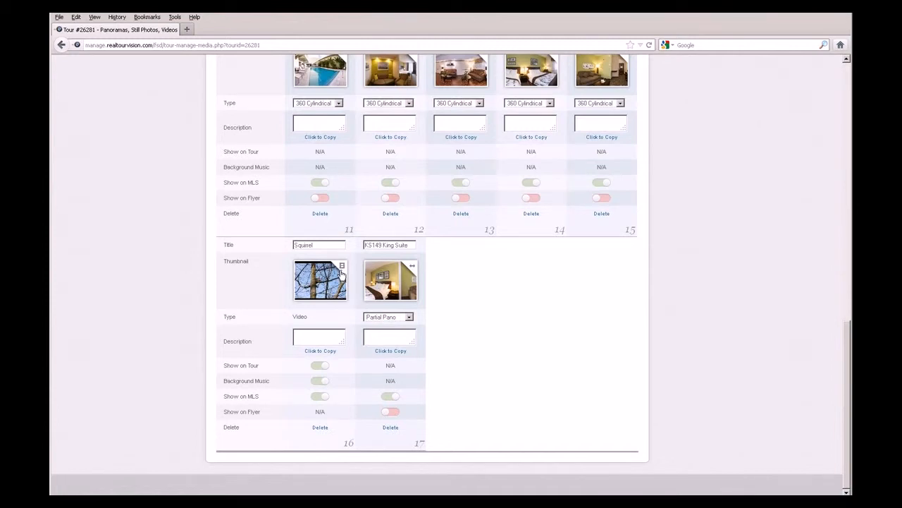
{"action": "scroll", "coordinate": [387, 273], "scroll_direction": "up", "scroll_amount": 3}
{"action": "scroll", "coordinate": [387, 273], "scroll_direction": "up", "scroll_amount": 4}
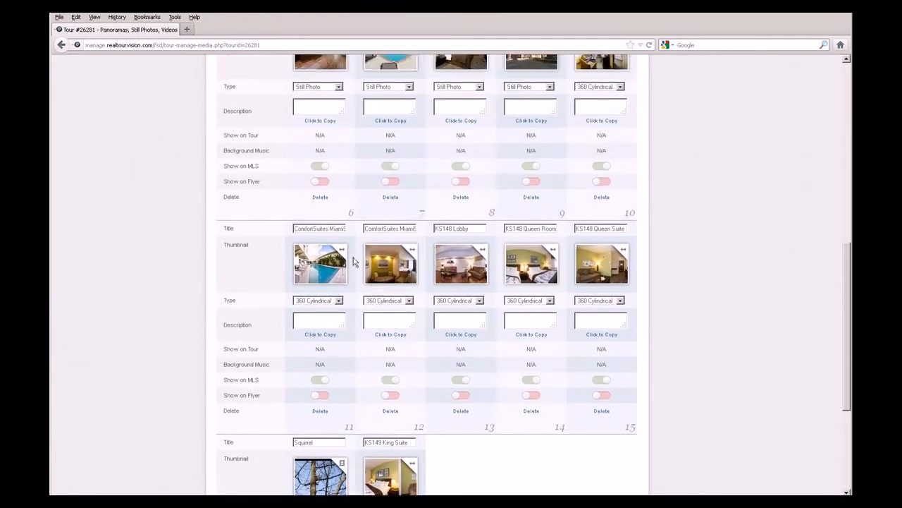
{"action": "scroll", "coordinate": [340, 263], "scroll_direction": "up", "scroll_amount": 1}
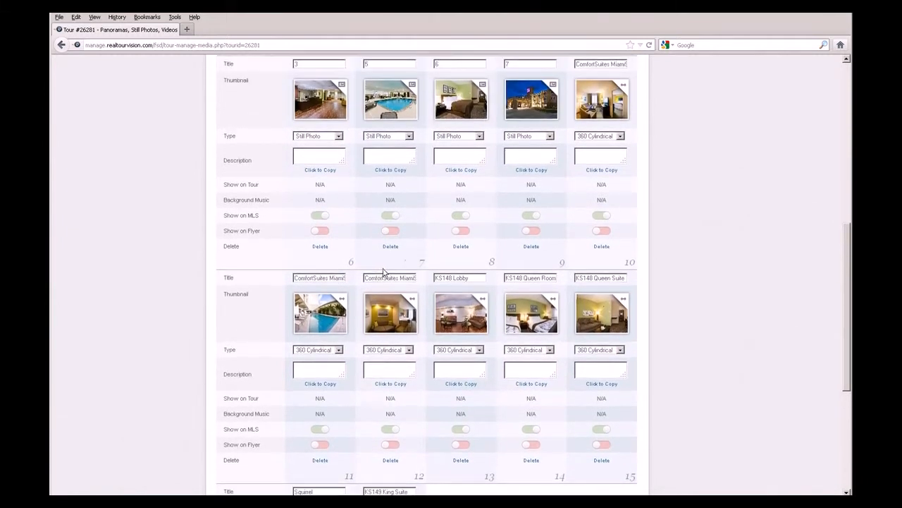
{"action": "scroll", "coordinate": [418, 285], "scroll_direction": "up", "scroll_amount": 3}
{"action": "scroll", "coordinate": [418, 284], "scroll_direction": "down", "scroll_amount": 3}
{"action": "scroll", "coordinate": [393, 306], "scroll_direction": "up", "scroll_amount": 10}
{"action": "scroll", "coordinate": [408, 297], "scroll_direction": "up", "scroll_amount": 2}
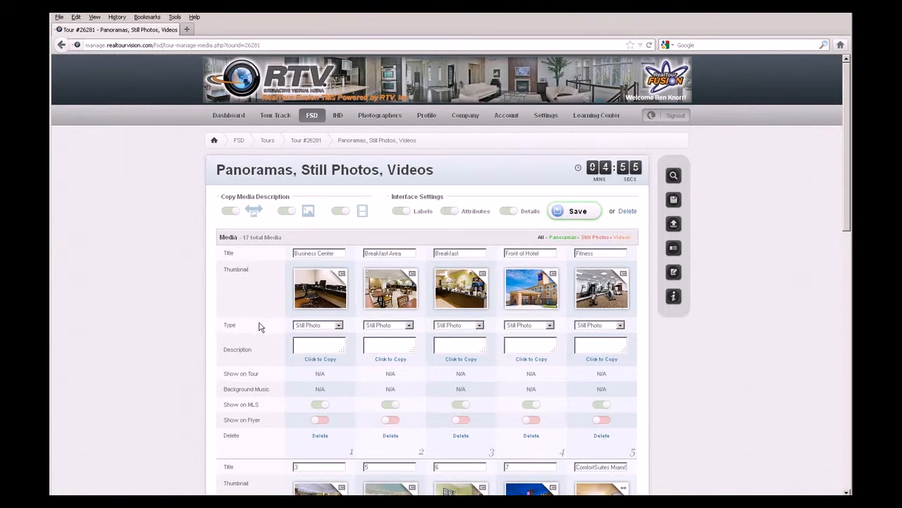
Try the Partial Pano type on the Business Center photo and return it to Still Photo.
{"action": "scroll", "coordinate": [338, 326], "scroll_direction": "down", "scroll_amount": 4}
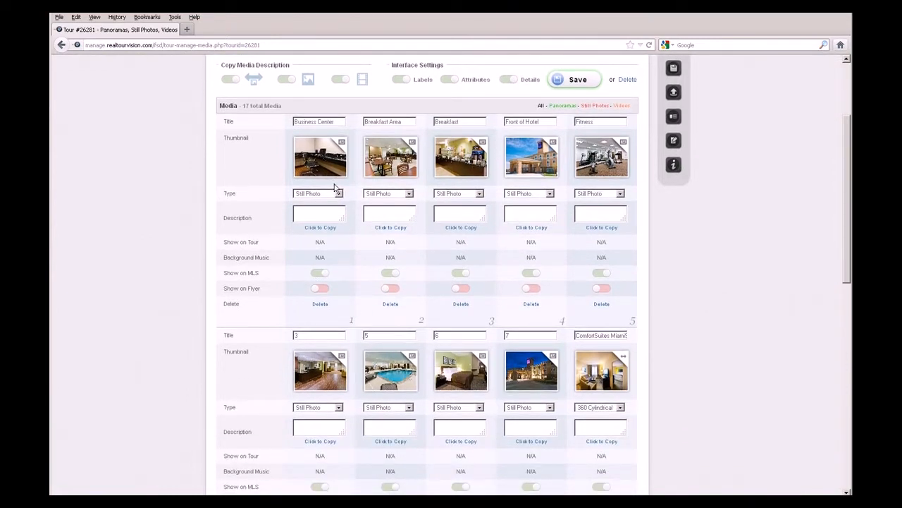
{"action": "left_click", "coordinate": [338, 194]}
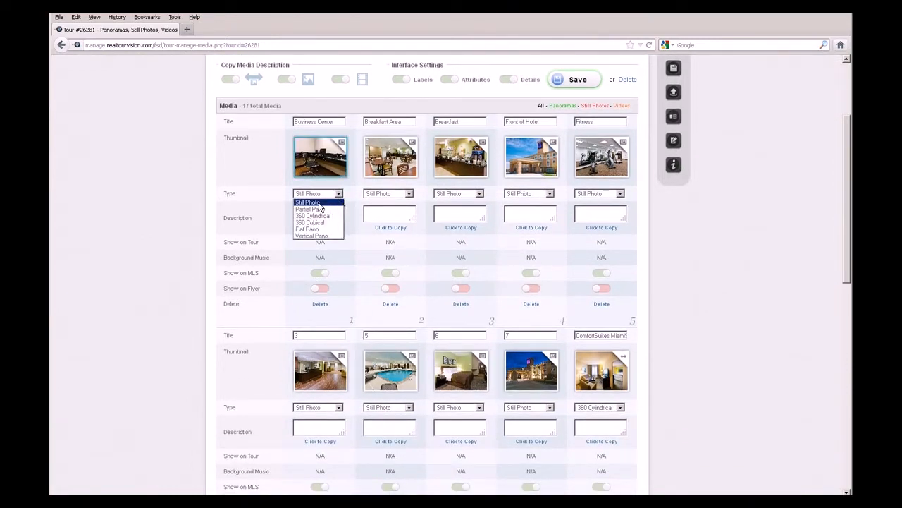
{"action": "left_click", "coordinate": [319, 209]}
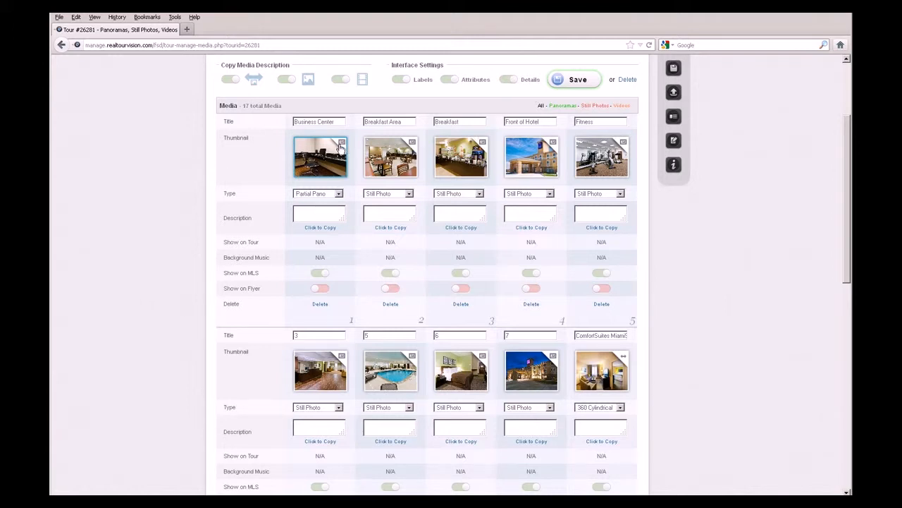
{"action": "left_click", "coordinate": [337, 193]}
{"action": "left_click", "coordinate": [318, 203]}
Set the type of the pool panorama, item 11, to Partial Pano.
{"action": "scroll", "coordinate": [470, 270], "scroll_direction": "down", "scroll_amount": 2}
{"action": "scroll", "coordinate": [470, 270], "scroll_direction": "down", "scroll_amount": 5}
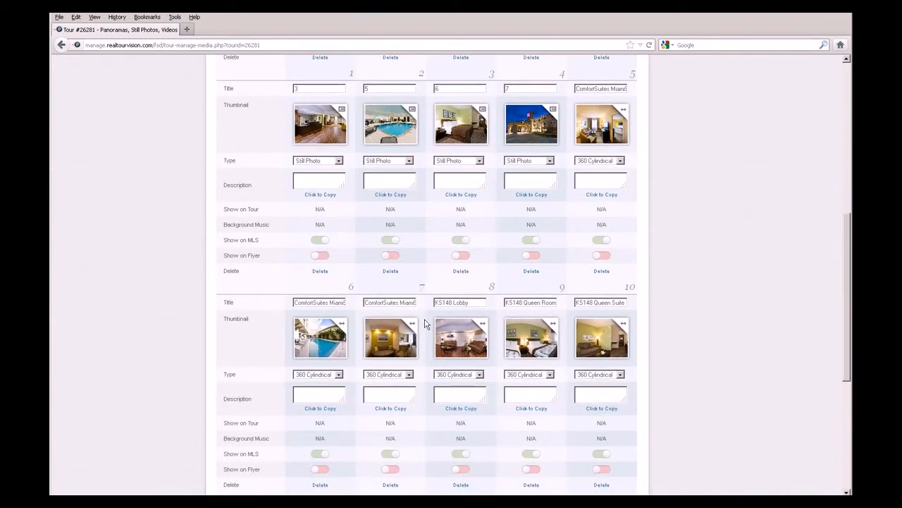
{"action": "left_click", "coordinate": [337, 376]}
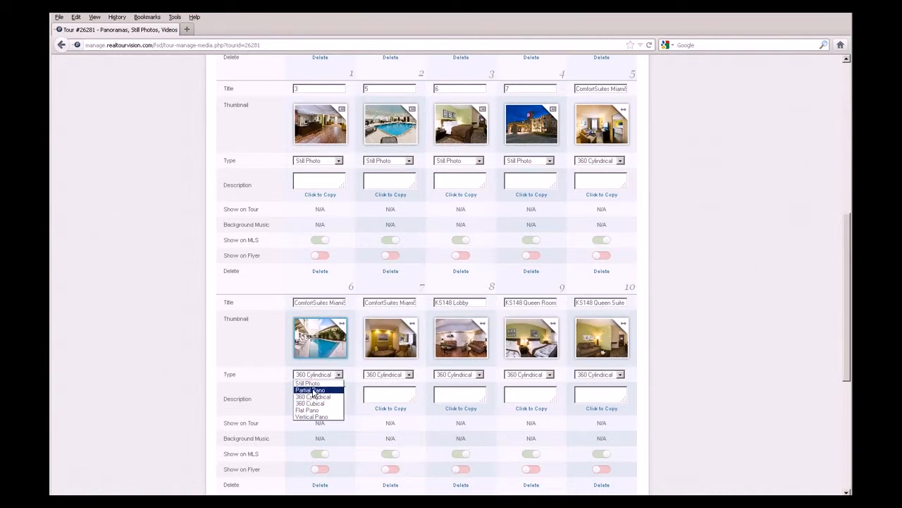
{"action": "left_click", "coordinate": [314, 390]}
{"action": "scroll", "coordinate": [516, 163], "scroll_direction": "up", "scroll_amount": 5}
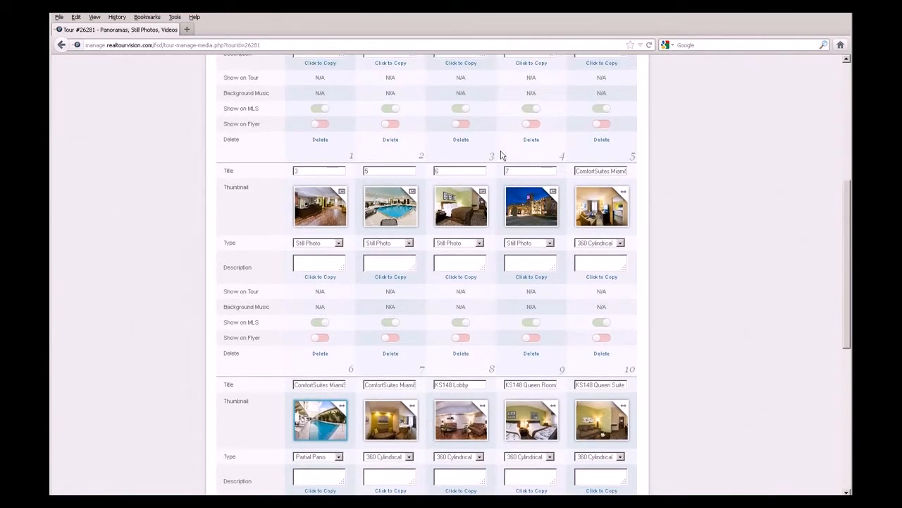
{"action": "scroll", "coordinate": [516, 164], "scroll_direction": "up", "scroll_amount": 3}
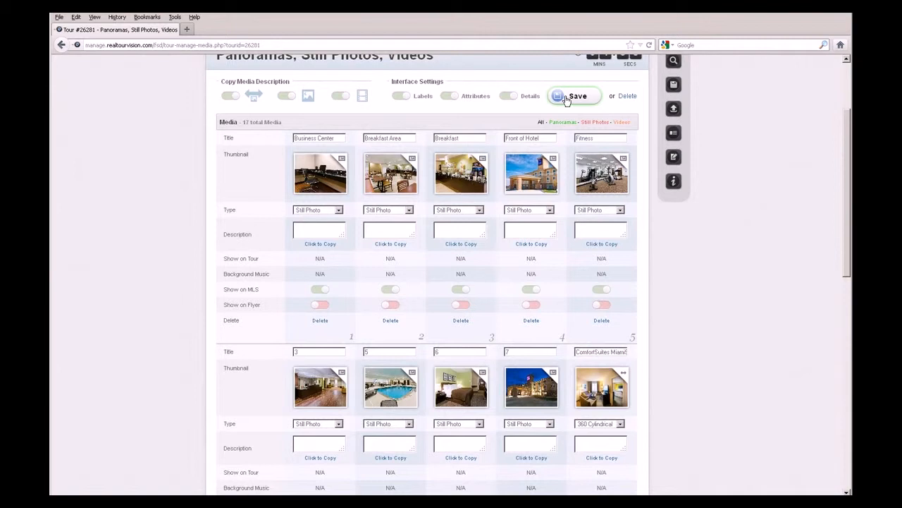
Return the type of the pool panorama, item 11, to 360 Cylindrical.
{"action": "scroll", "coordinate": [357, 276], "scroll_direction": "down", "scroll_amount": 6}
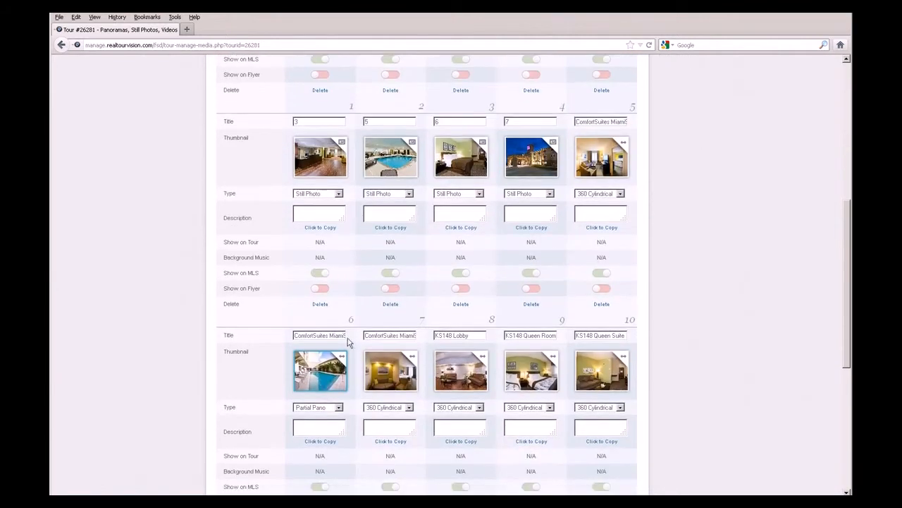
{"action": "left_click", "coordinate": [339, 414]}
{"action": "left_click", "coordinate": [327, 417]}
{"action": "left_click", "coordinate": [345, 414]}
{"action": "left_click", "coordinate": [312, 429]}
View the available media types for the Business Center photo and leave its type as Still Photo.
{"action": "scroll", "coordinate": [359, 378], "scroll_direction": "up", "scroll_amount": 5}
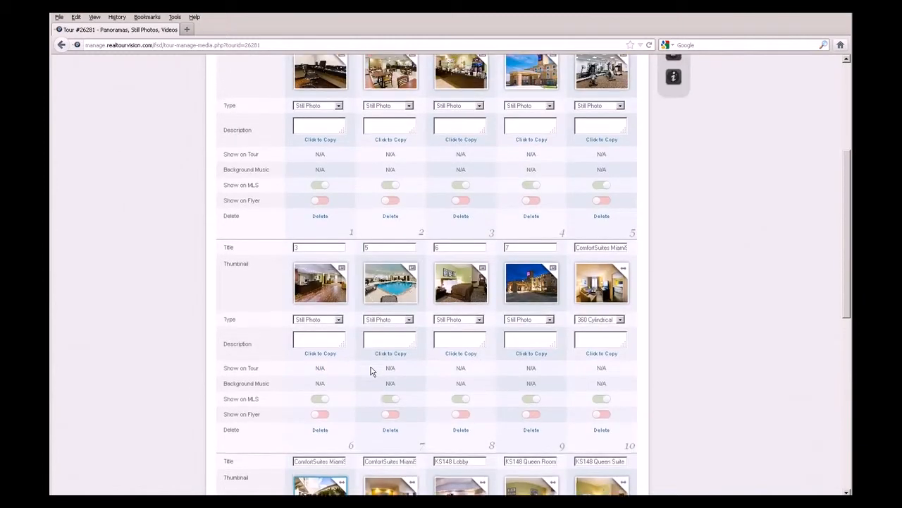
{"action": "scroll", "coordinate": [372, 363], "scroll_direction": "up", "scroll_amount": 3}
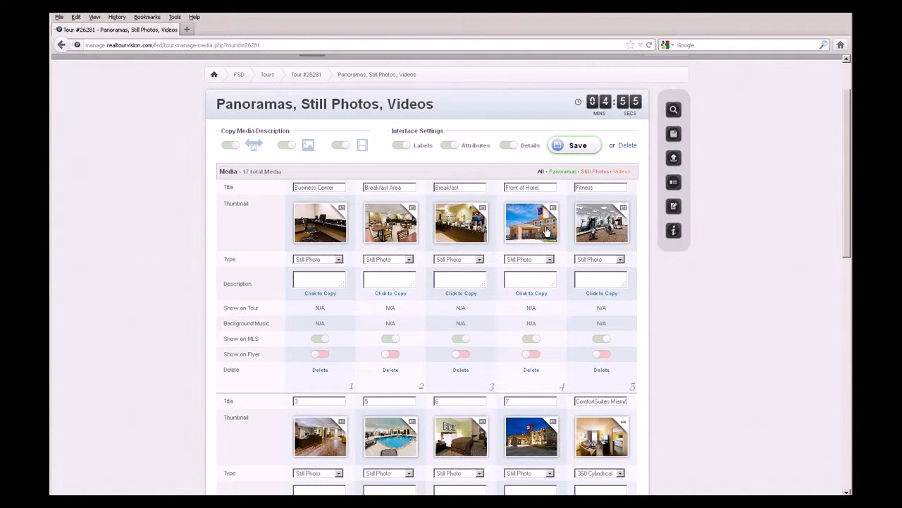
{"action": "left_click", "coordinate": [338, 259]}
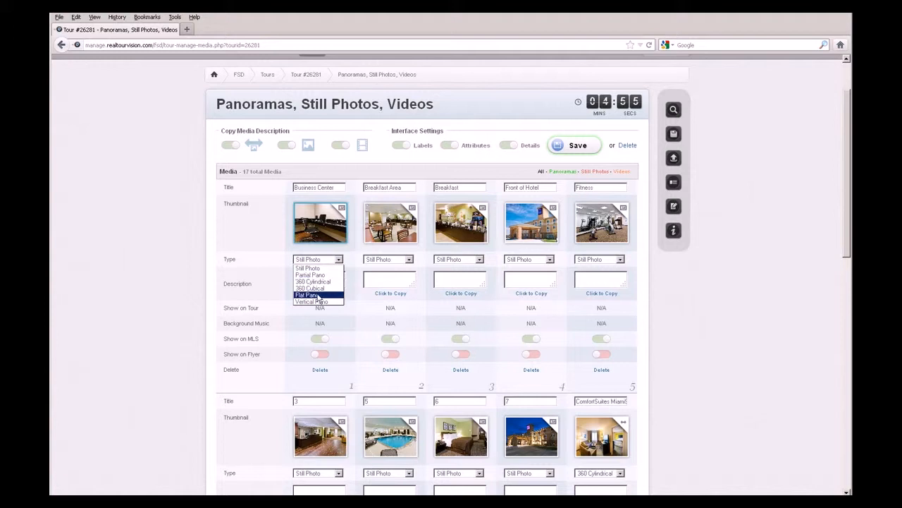
{"action": "left_click", "coordinate": [356, 252]}
Set the type of the KS149 King Suite panorama, item 17, to 360 Cylindrical.
{"action": "scroll", "coordinate": [413, 235], "scroll_direction": "down", "scroll_amount": 5}
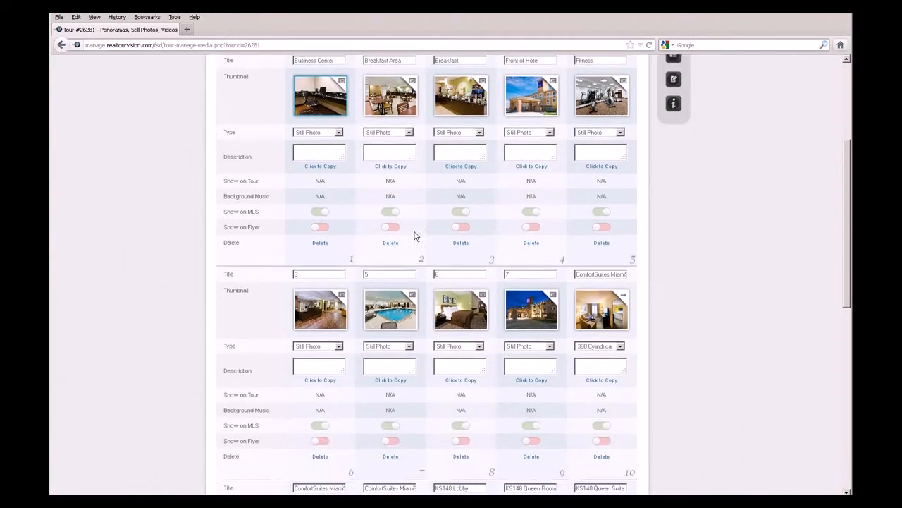
{"action": "scroll", "coordinate": [458, 227], "scroll_direction": "down", "scroll_amount": 7}
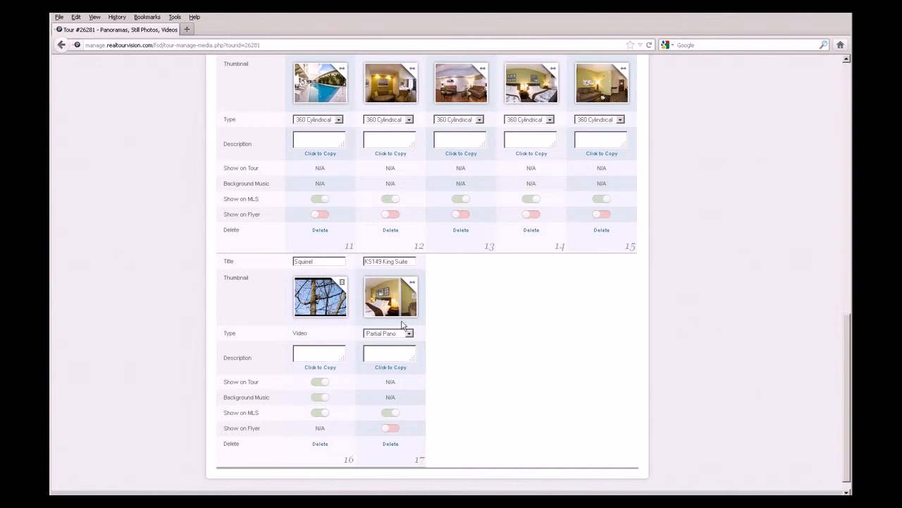
{"action": "scroll", "coordinate": [486, 328], "scroll_direction": "down", "scroll_amount": 1}
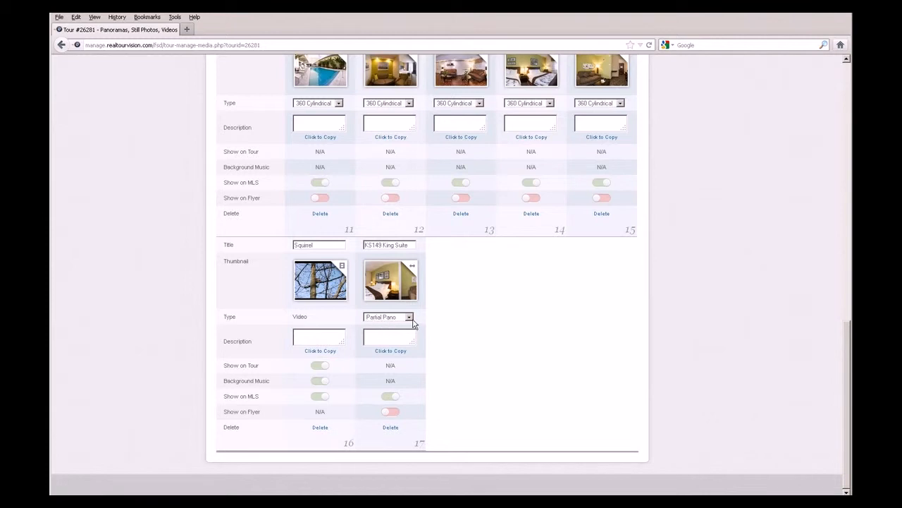
{"action": "left_click", "coordinate": [409, 318]}
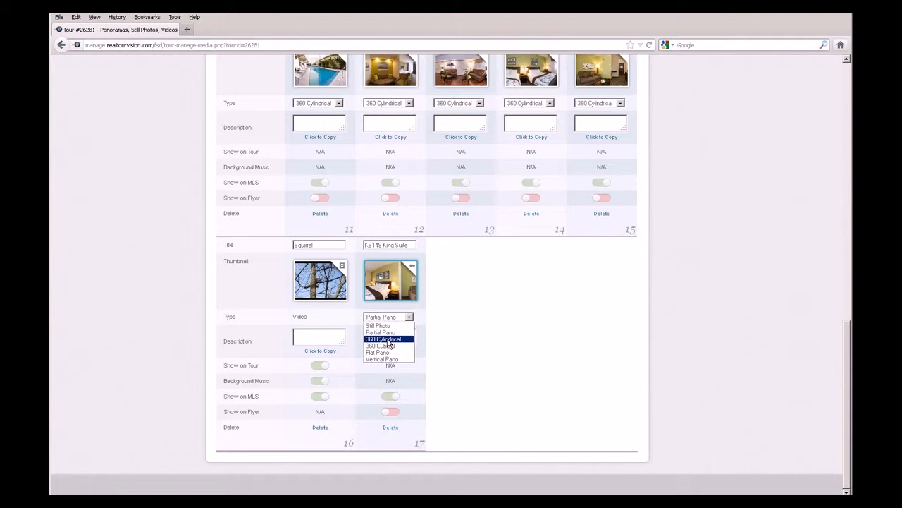
{"action": "left_click", "coordinate": [389, 341]}
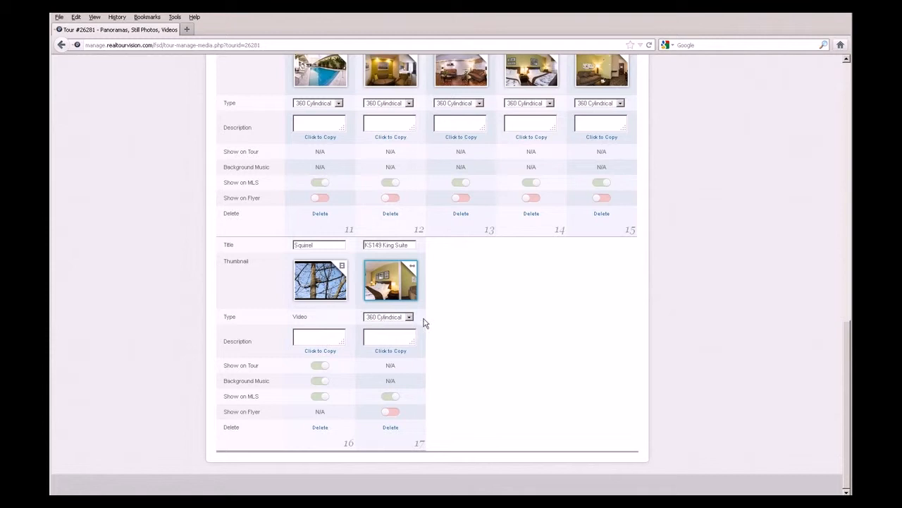
Save the media list with the King Suite panorama's new type and check its entry.
{"action": "scroll", "coordinate": [464, 326], "scroll_direction": "up", "scroll_amount": 10}
{"action": "scroll", "coordinate": [464, 326], "scroll_direction": "up", "scroll_amount": 3}
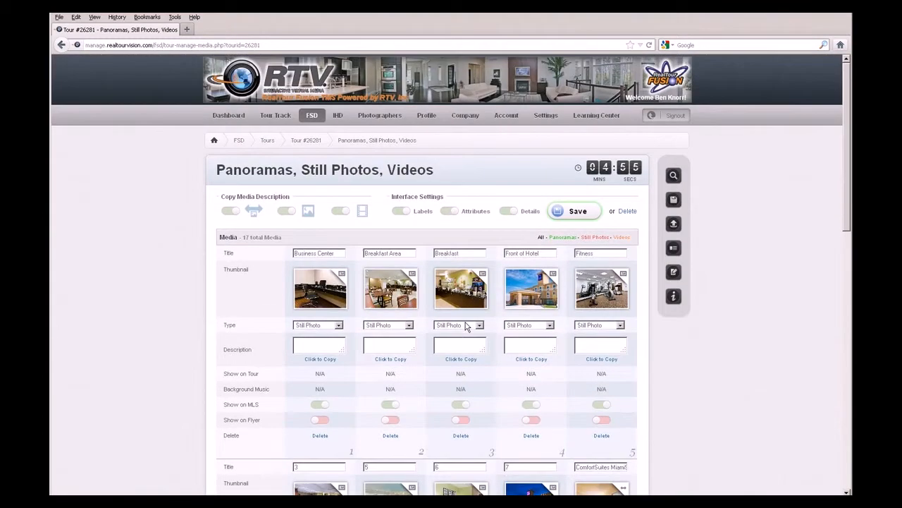
{"action": "left_click", "coordinate": [573, 212]}
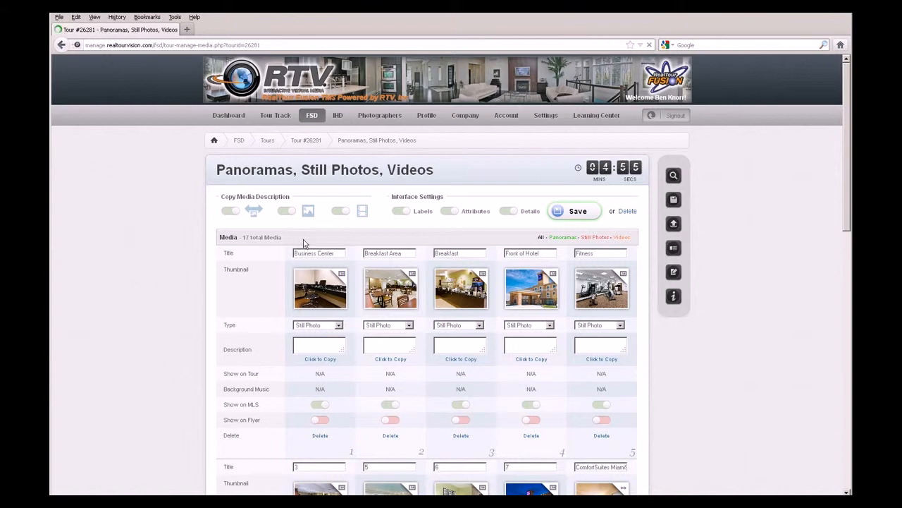
{"action": "scroll", "coordinate": [415, 310], "scroll_direction": "down", "scroll_amount": 10}
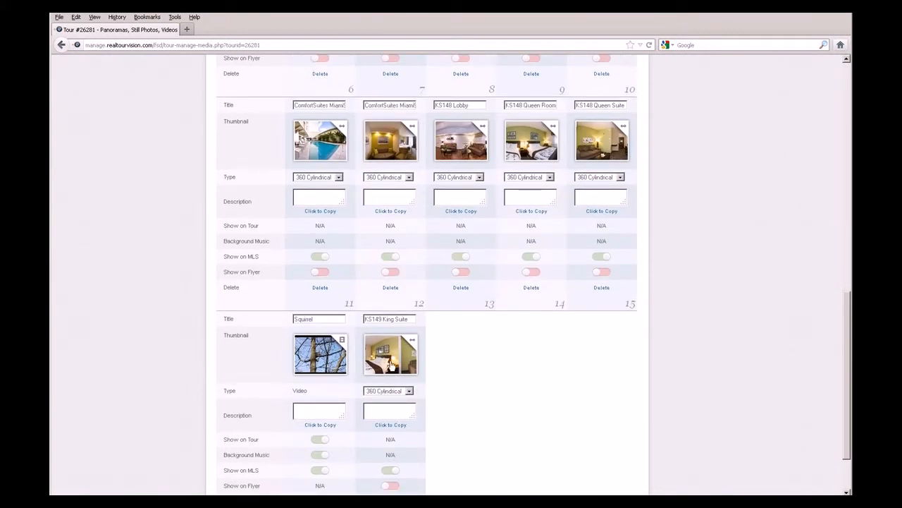
Enter a description for the Business Center photo that begins "Free Internet access for" and ends "business center.".
{"action": "scroll", "coordinate": [404, 398], "scroll_direction": "up", "scroll_amount": 10}
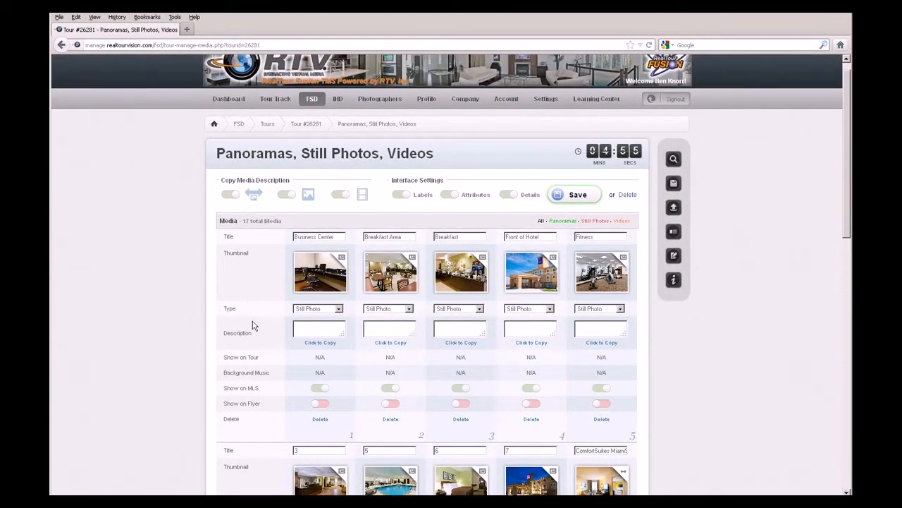
{"action": "left_click", "coordinate": [322, 324]}
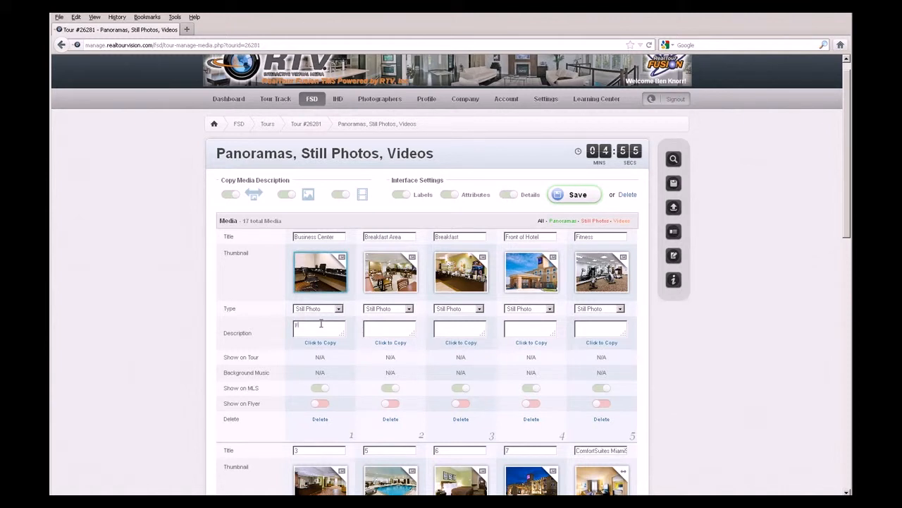
{"action": "type", "text": "Free Internet access"}
{"action": "key", "text": "BackSpace"}
{"action": "type", "text": "sts of the h"}
{"action": "key", "text": "BackSpace"}
{"action": "key", "text": "BackSpace"}
{"action": "key", "text": "BackSpace"}
{"action": "key", "text": "BackSpace"}
{"action": "type", "text": "e h"}
{"action": "type", "text": "bus"}
{"action": "type", "text": "iness center"}
Enter "Enjoy Hot breakfast every morning as a guest of this hotel." as the Breakfast Area photo's description.
{"action": "left_click", "coordinate": [398, 328]}
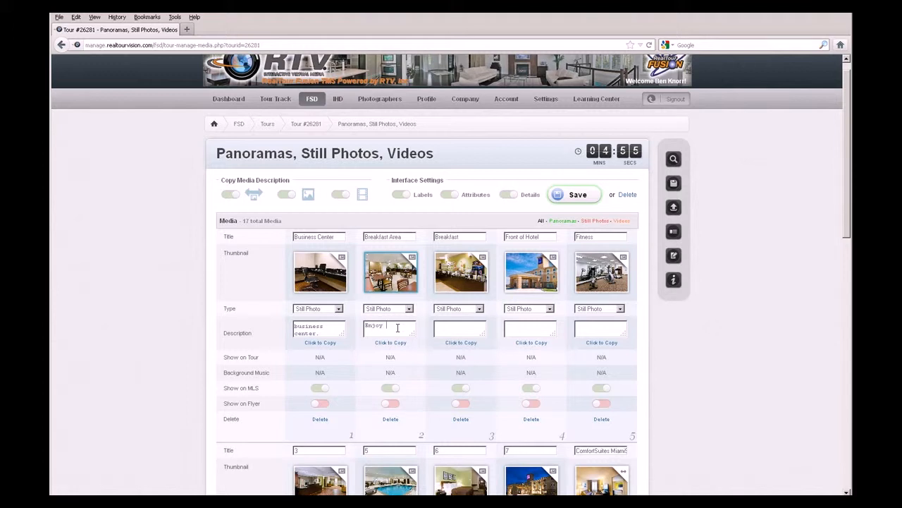
{"action": "type", "text": "Enjoy Hot break"}
{"action": "type", "text": "fast every morning a"}
{"action": "type", "text": "s a guest of t"}
{"action": "type", "text": "his hotel."}
Save the new descriptions of the Business Center and Breakfast Area photos.
{"action": "scroll", "coordinate": [398, 328], "scroll_direction": "down", "scroll_amount": 2}
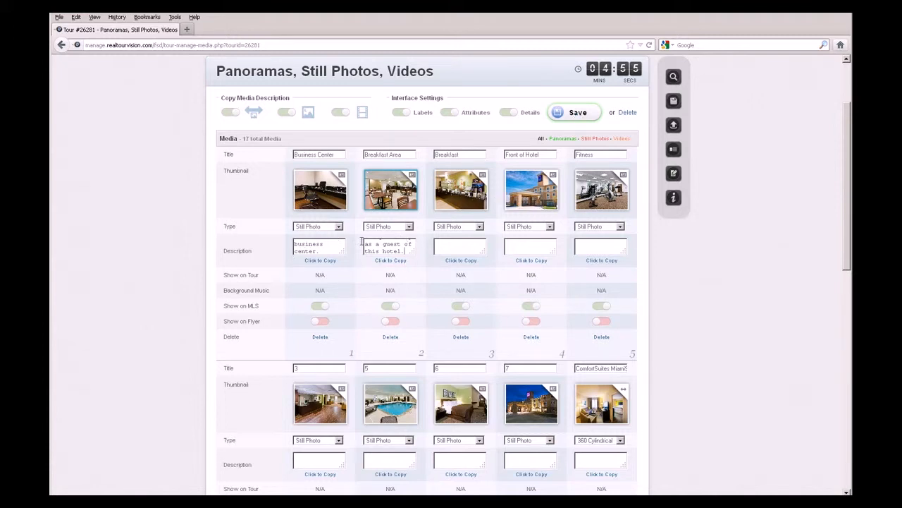
{"action": "scroll", "coordinate": [567, 361], "scroll_direction": "down", "scroll_amount": 2}
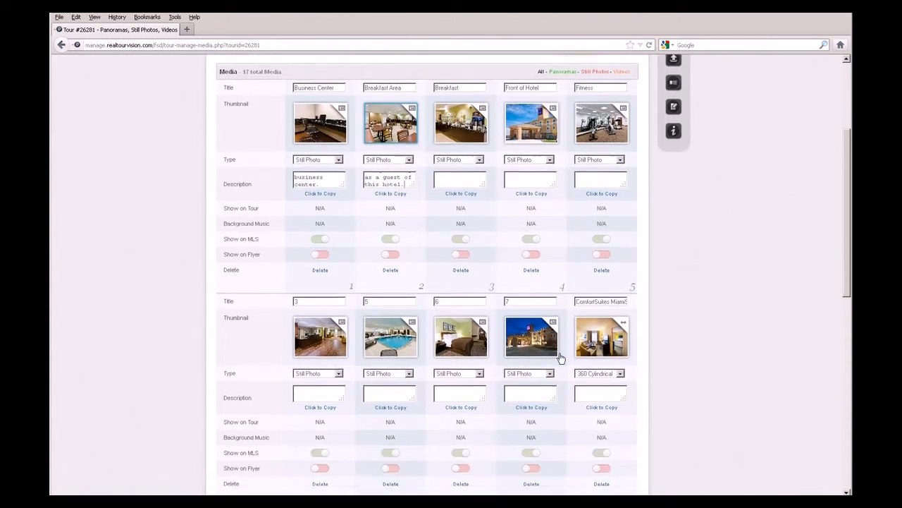
{"action": "scroll", "coordinate": [561, 358], "scroll_direction": "down", "scroll_amount": 2}
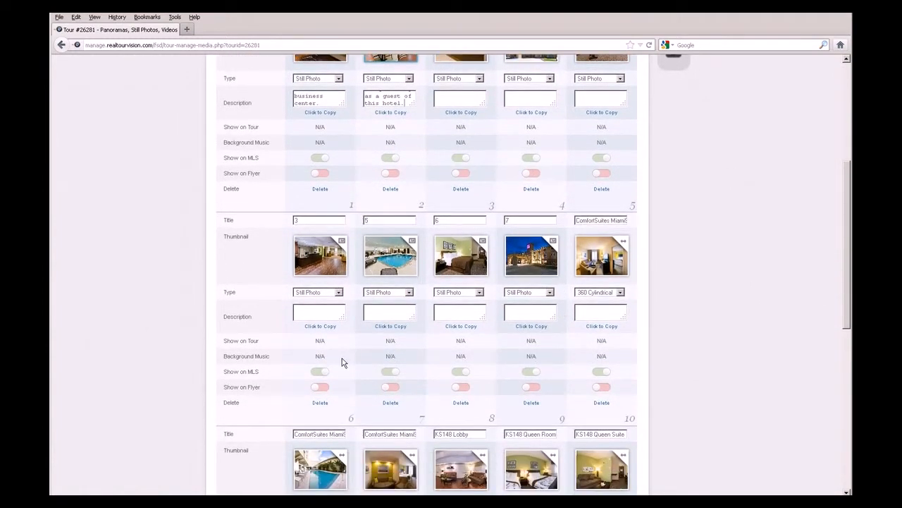
{"action": "scroll", "coordinate": [343, 362], "scroll_direction": "up", "scroll_amount": 2}
{"action": "scroll", "coordinate": [346, 351], "scroll_direction": "up", "scroll_amount": 3}
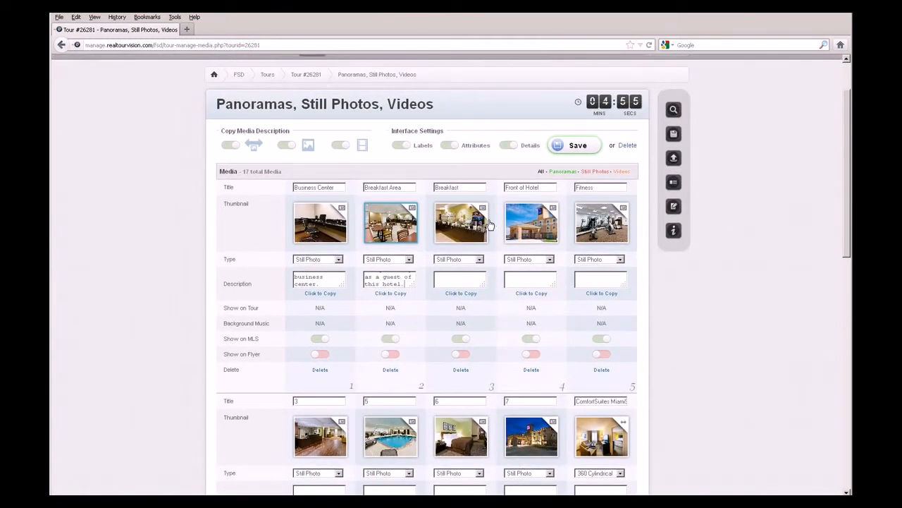
{"action": "left_click", "coordinate": [575, 147]}
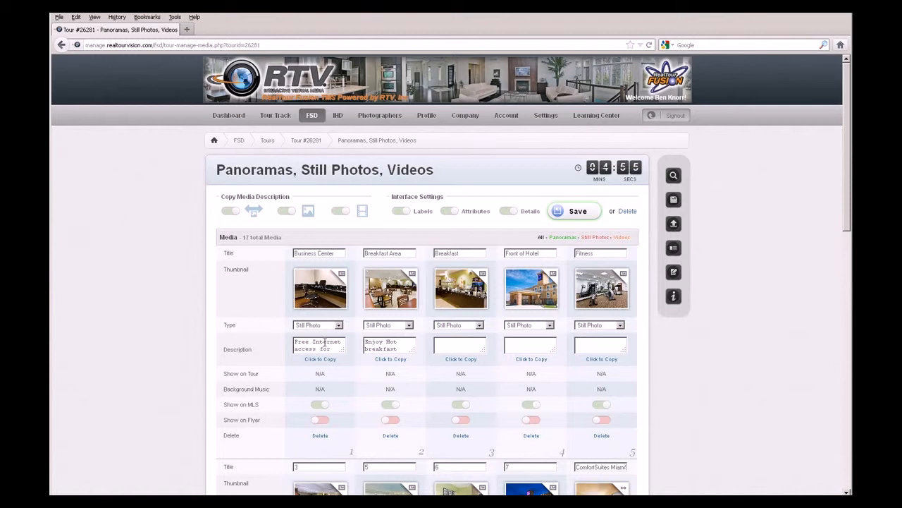
Review the description, tour, music, MLS and flyer settings of all the media items.
{"action": "scroll", "coordinate": [466, 344], "scroll_direction": "down", "scroll_amount": 2}
{"action": "scroll", "coordinate": [494, 332], "scroll_direction": "up", "scroll_amount": 1}
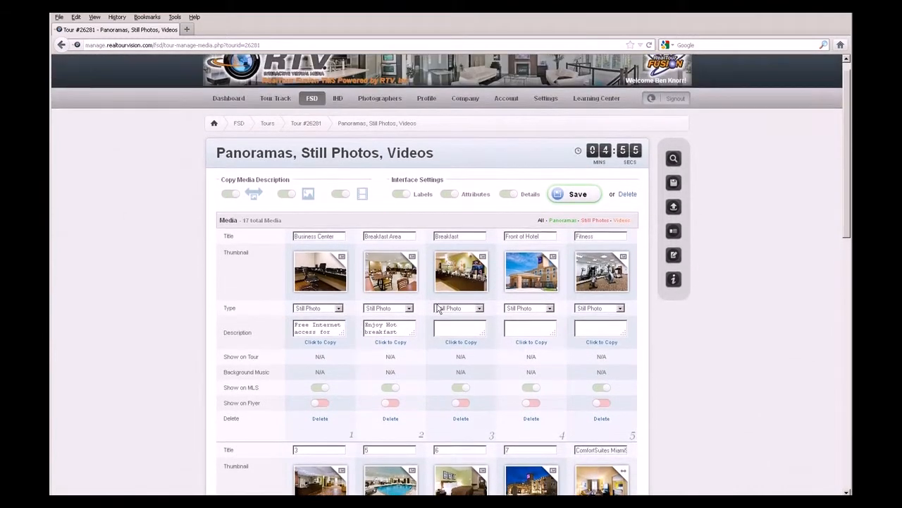
{"action": "scroll", "coordinate": [564, 303], "scroll_direction": "down", "scroll_amount": 2}
{"action": "scroll", "coordinate": [487, 239], "scroll_direction": "down", "scroll_amount": 4}
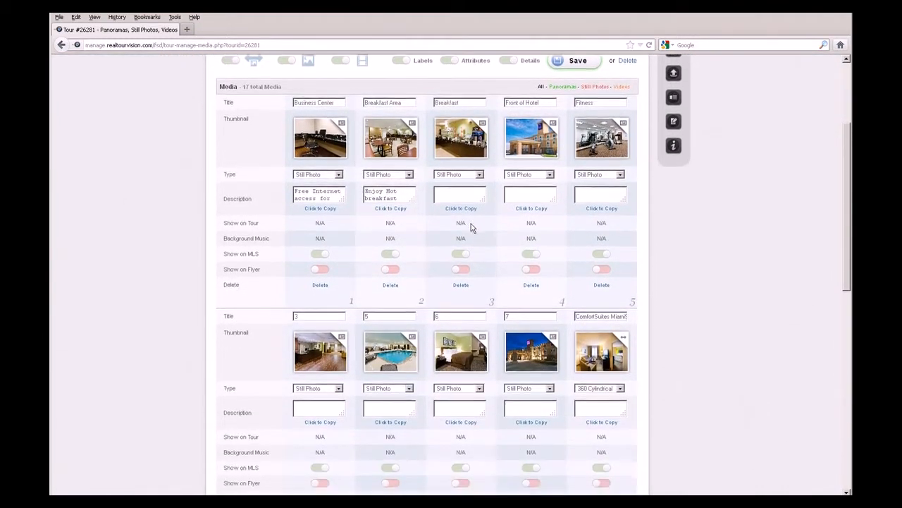
{"action": "scroll", "coordinate": [499, 241], "scroll_direction": "down", "scroll_amount": 9}
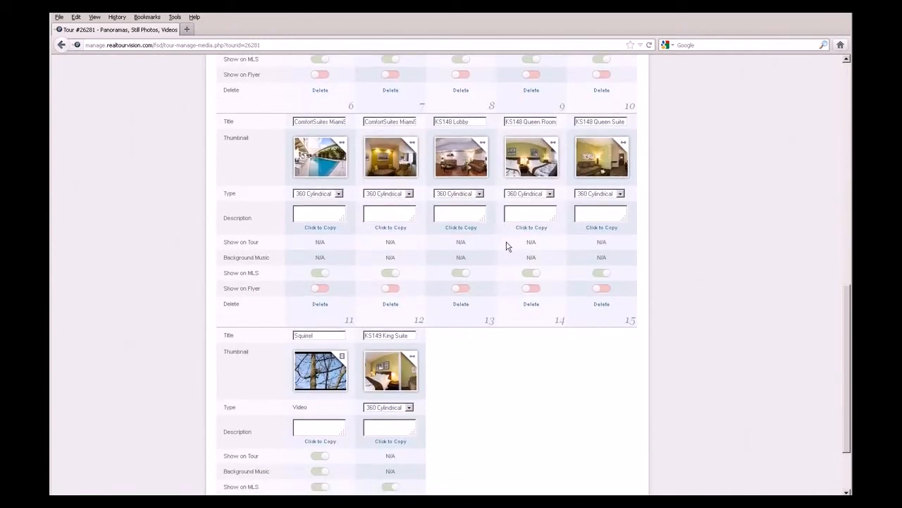
{"action": "scroll", "coordinate": [493, 242], "scroll_direction": "down", "scroll_amount": 1}
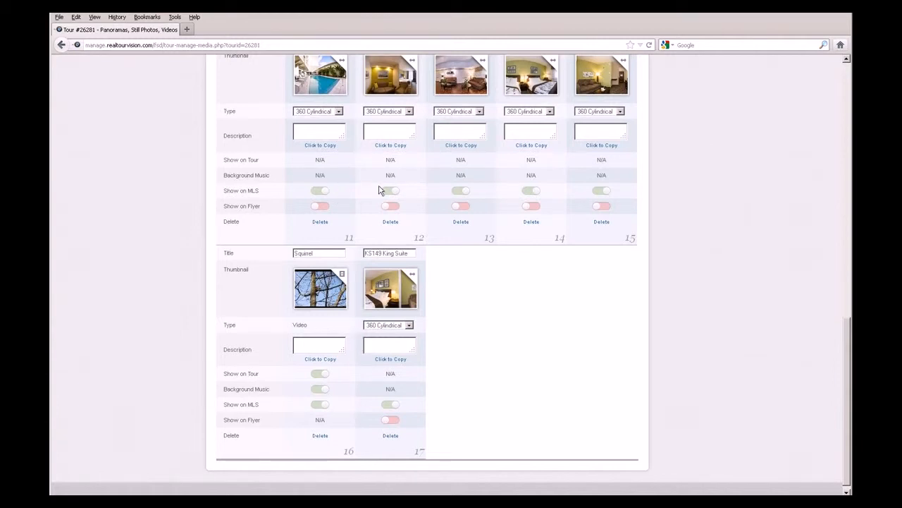
{"action": "scroll", "coordinate": [459, 365], "scroll_direction": "up", "scroll_amount": 15}
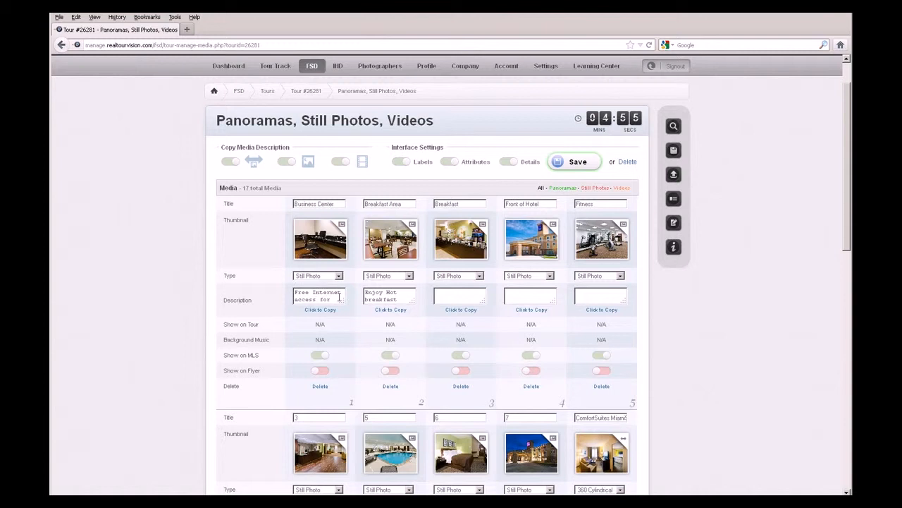
{"action": "scroll", "coordinate": [584, 293], "scroll_direction": "down", "scroll_amount": 5}
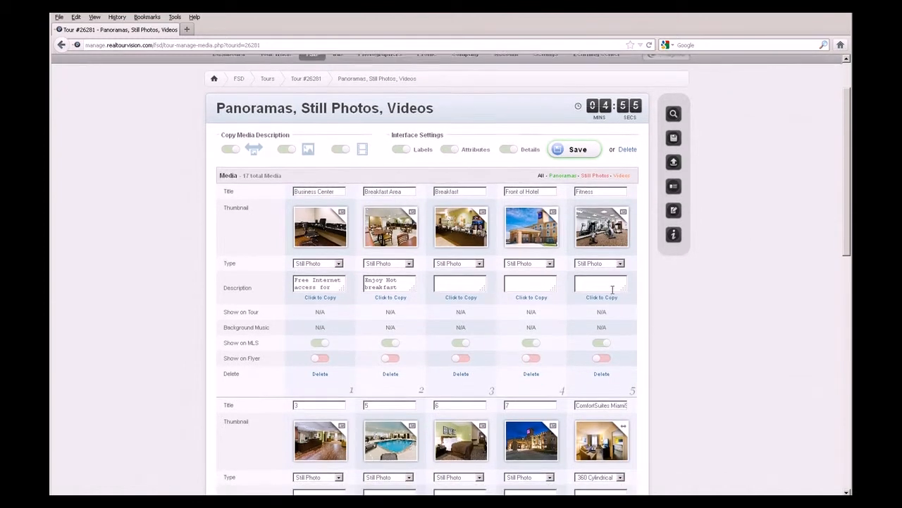
{"action": "scroll", "coordinate": [513, 343], "scroll_direction": "down", "scroll_amount": 4}
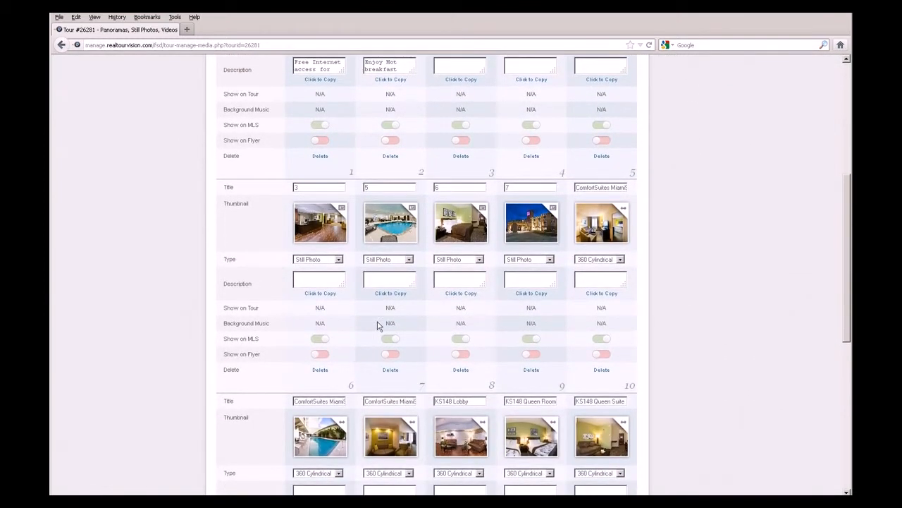
{"action": "scroll", "coordinate": [571, 329], "scroll_direction": "down", "scroll_amount": 5}
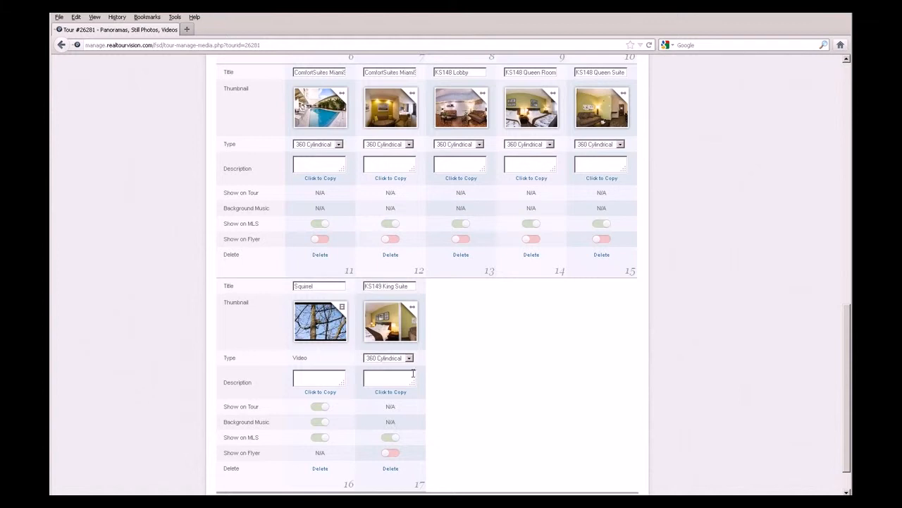
{"action": "scroll", "coordinate": [409, 379], "scroll_direction": "up", "scroll_amount": 1}
{"action": "scroll", "coordinate": [486, 306], "scroll_direction": "up", "scroll_amount": 10}
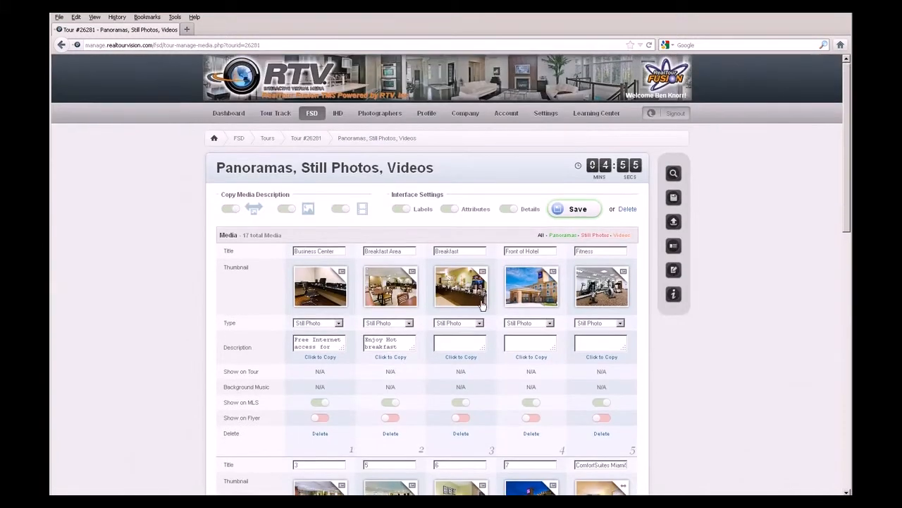
Save the tour's panoramas, still photos and videos once more.
{"action": "scroll", "coordinate": [482, 305], "scroll_direction": "down", "scroll_amount": 3}
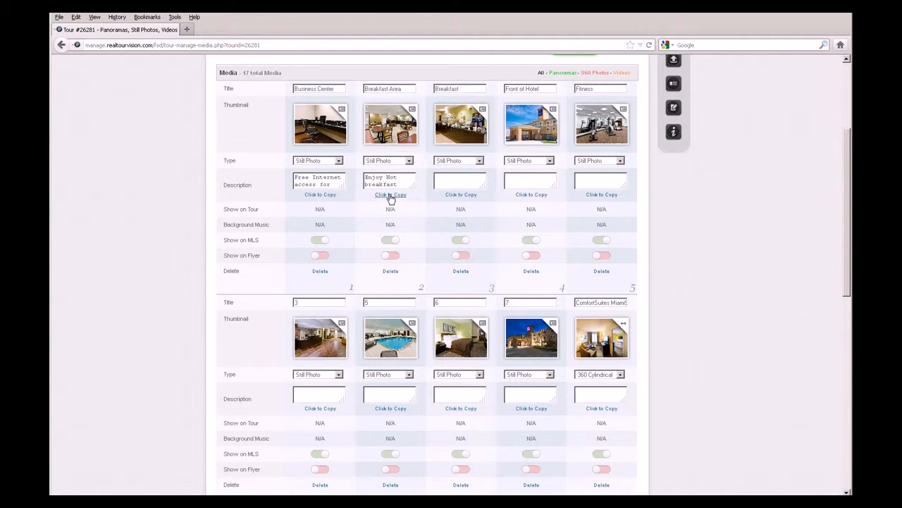
{"action": "scroll", "coordinate": [402, 221], "scroll_direction": "up", "scroll_amount": 2}
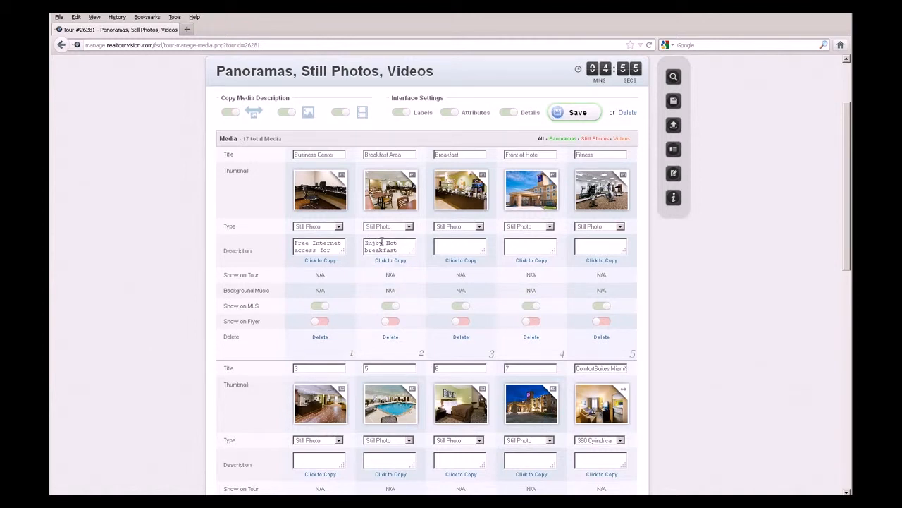
{"action": "left_click", "coordinate": [573, 113]}
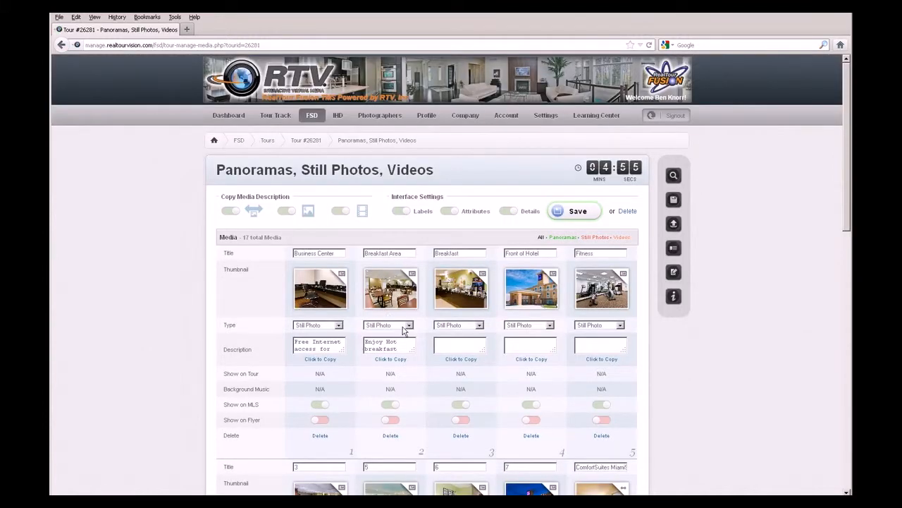
Copy the Breakfast Area description to all other panoramas, still photos and videos, and check their descriptions.
{"action": "scroll", "coordinate": [404, 330], "scroll_direction": "down", "scroll_amount": 2}
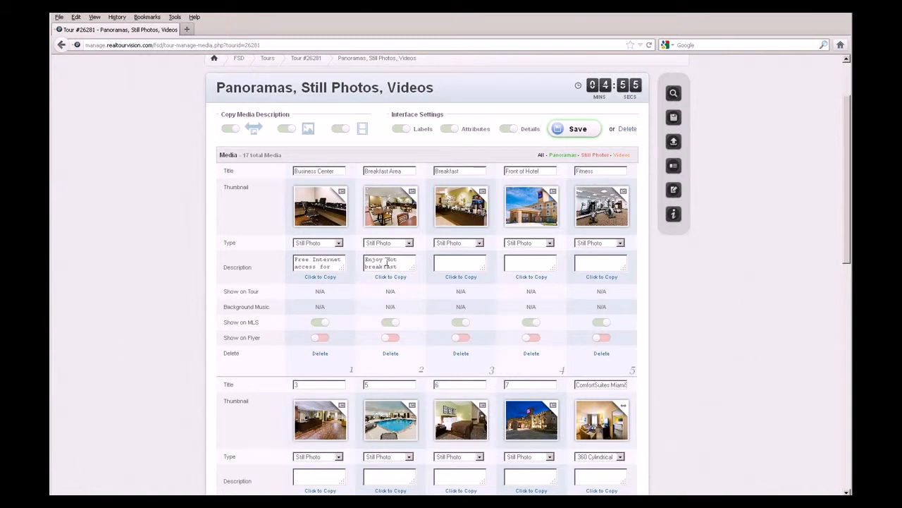
{"action": "scroll", "coordinate": [388, 259], "scroll_direction": "down", "scroll_amount": 1}
{"action": "scroll", "coordinate": [392, 261], "scroll_direction": "down", "scroll_amount": 2}
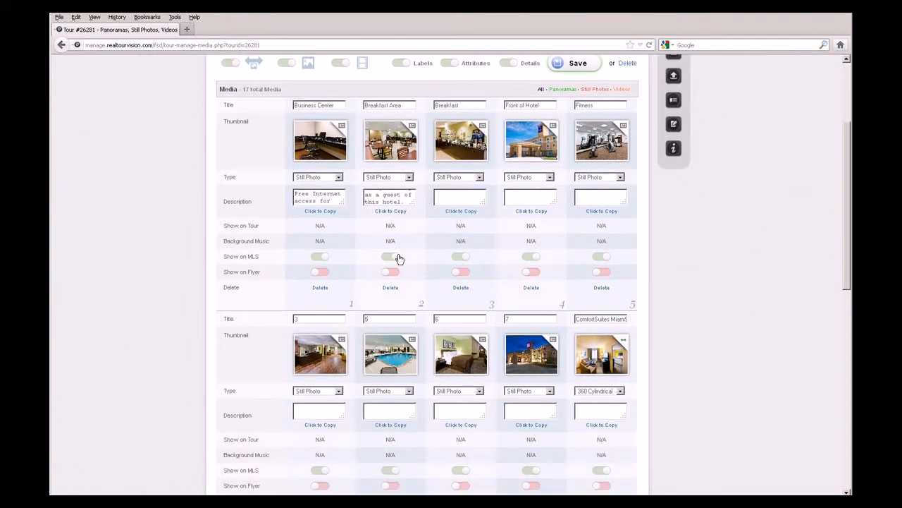
{"action": "left_click", "coordinate": [393, 212]}
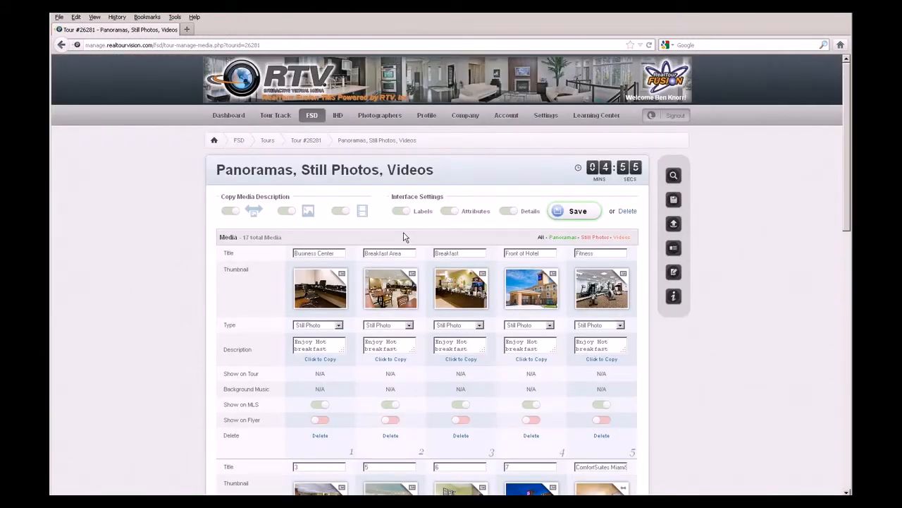
{"action": "scroll", "coordinate": [413, 227], "scroll_direction": "down", "scroll_amount": 4}
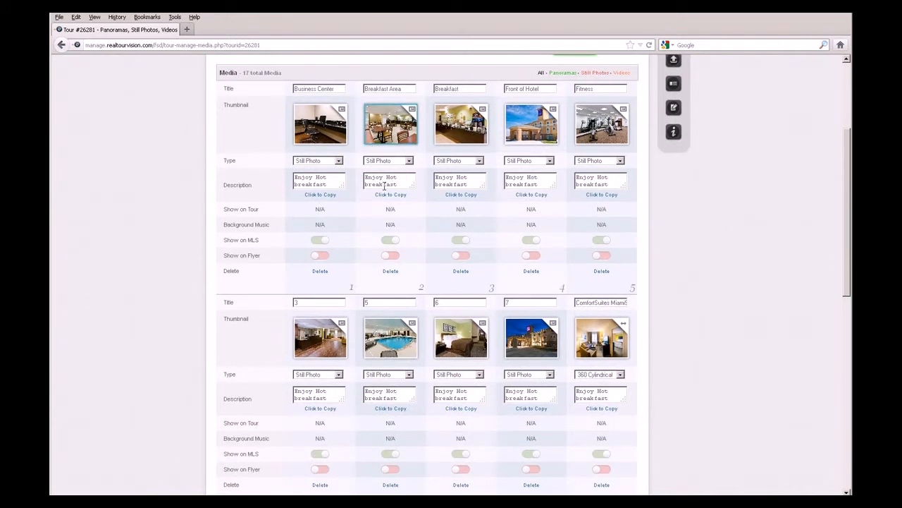
{"action": "scroll", "coordinate": [391, 195], "scroll_direction": "down", "scroll_amount": 1}
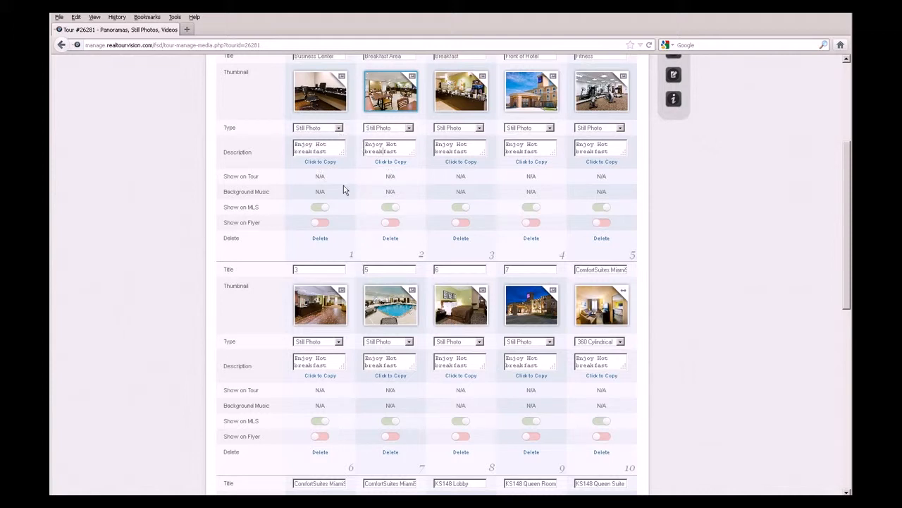
{"action": "scroll", "coordinate": [530, 356], "scroll_direction": "down", "scroll_amount": 3}
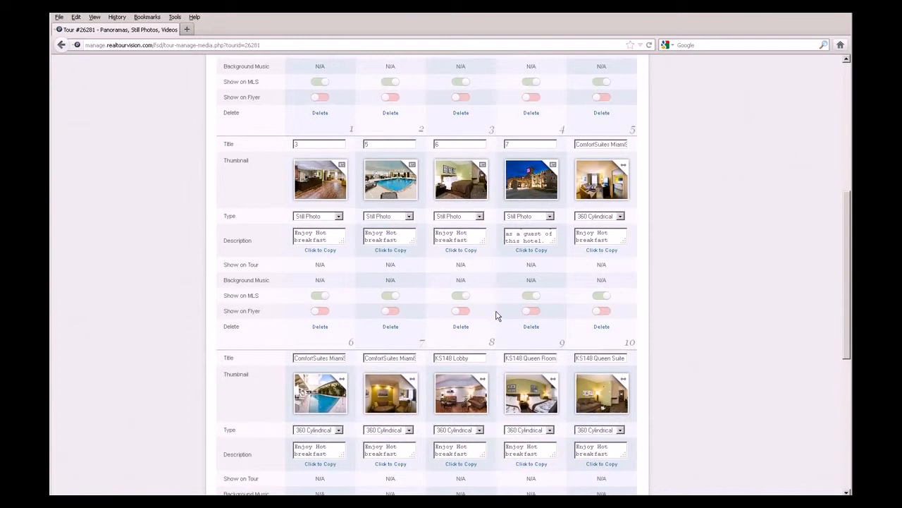
{"action": "scroll", "coordinate": [520, 308], "scroll_direction": "down", "scroll_amount": 2}
{"action": "scroll", "coordinate": [416, 399], "scroll_direction": "down", "scroll_amount": 5}
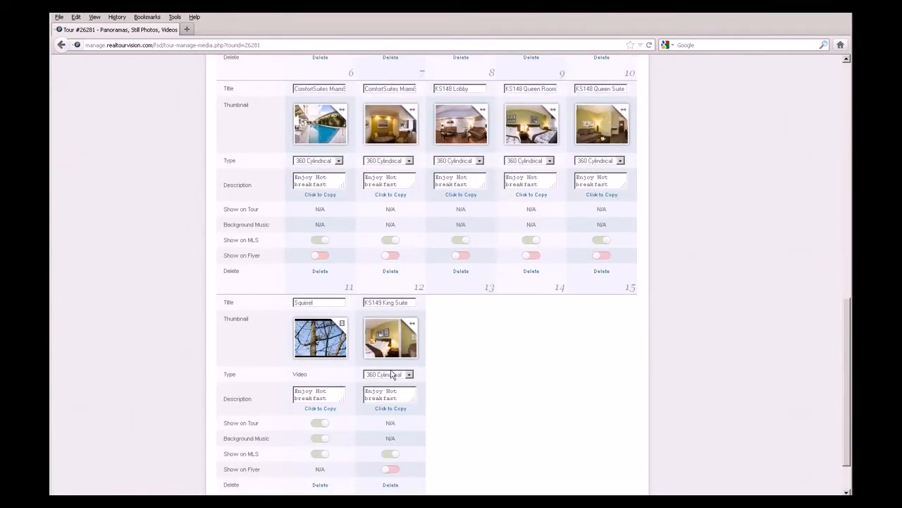
Clear and save the Breakfast Area description, and copy the blank description to all other panoramas, still photos and videos.
{"action": "scroll", "coordinate": [423, 331], "scroll_direction": "up", "scroll_amount": 10}
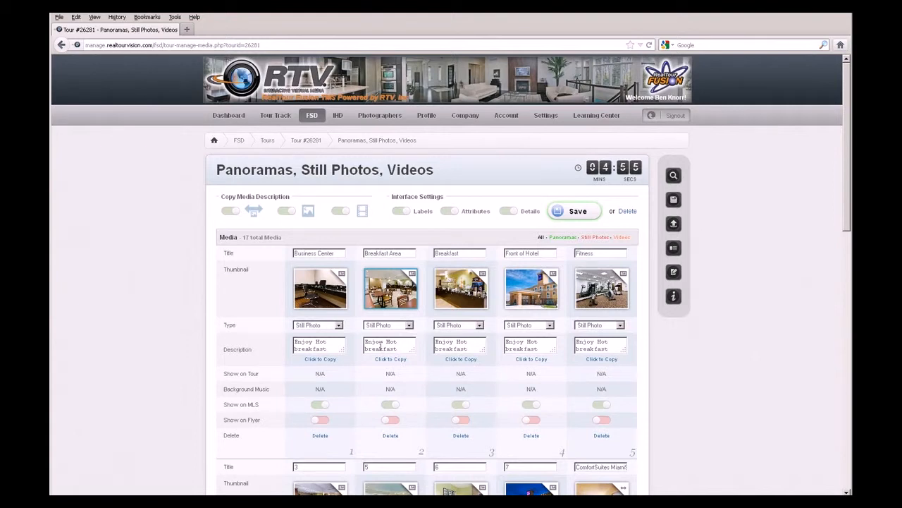
{"action": "left_click_drag", "start_coordinate": [366, 343], "coordinate": [416, 347]}
{"action": "key", "text": "BackSpace"}
{"action": "left_click", "coordinate": [575, 212]}
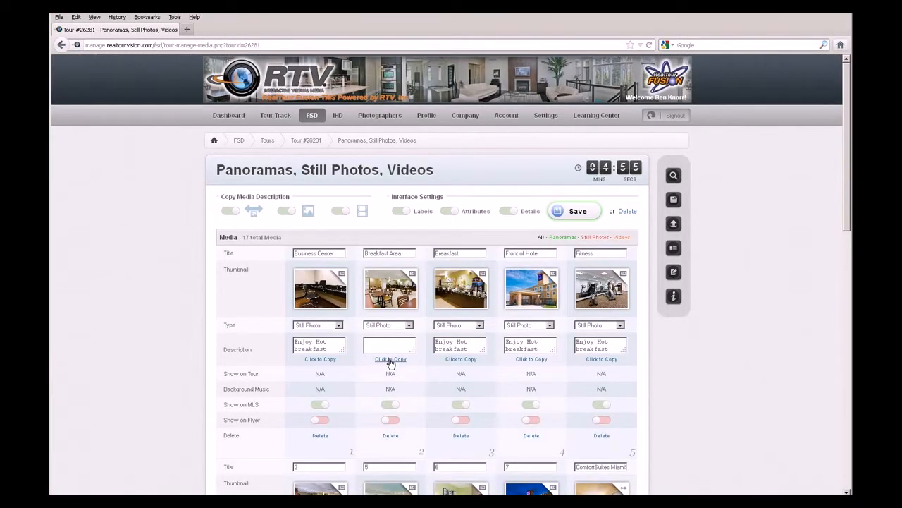
{"action": "left_click", "coordinate": [391, 360]}
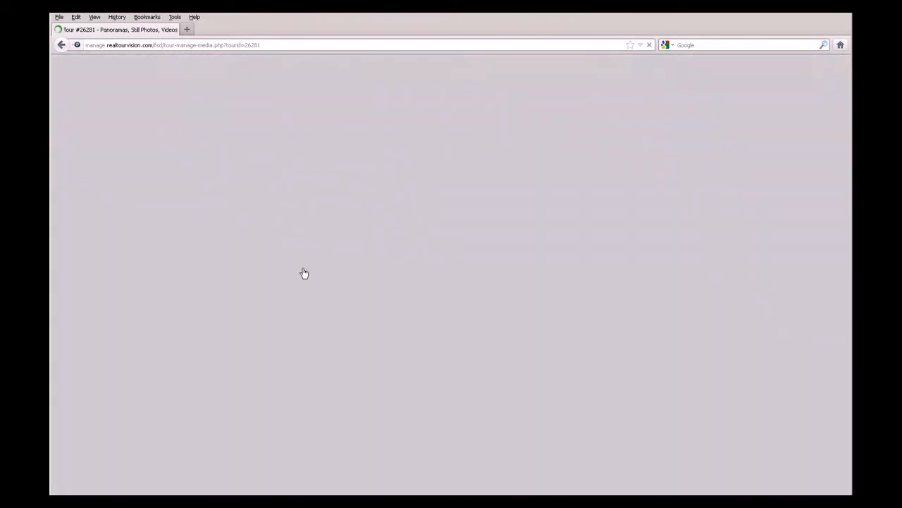
Check the description fields of all the panoramas, still photos and videos.
{"action": "scroll", "coordinate": [490, 342], "scroll_direction": "down", "scroll_amount": 4}
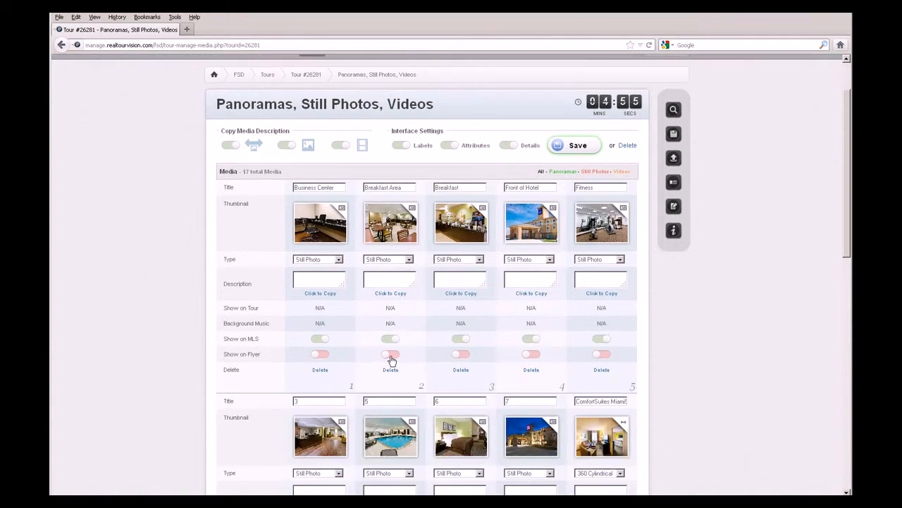
{"action": "scroll", "coordinate": [397, 360], "scroll_direction": "down", "scroll_amount": 6}
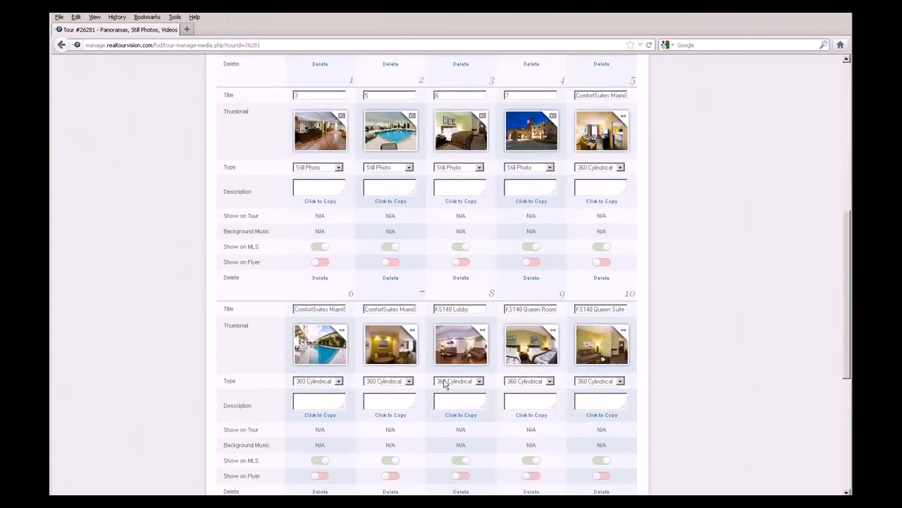
{"action": "scroll", "coordinate": [437, 264], "scroll_direction": "up", "scroll_amount": 3}
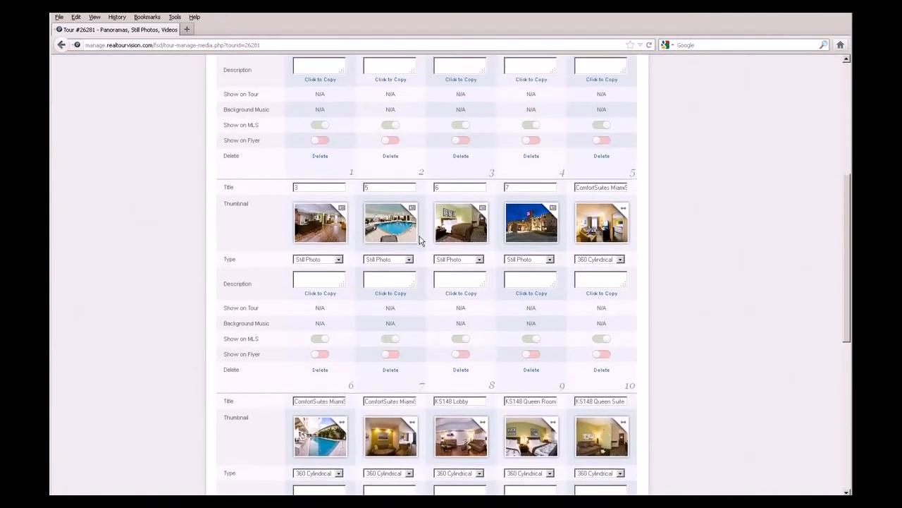
{"action": "scroll", "coordinate": [387, 314], "scroll_direction": "up", "scroll_amount": 3}
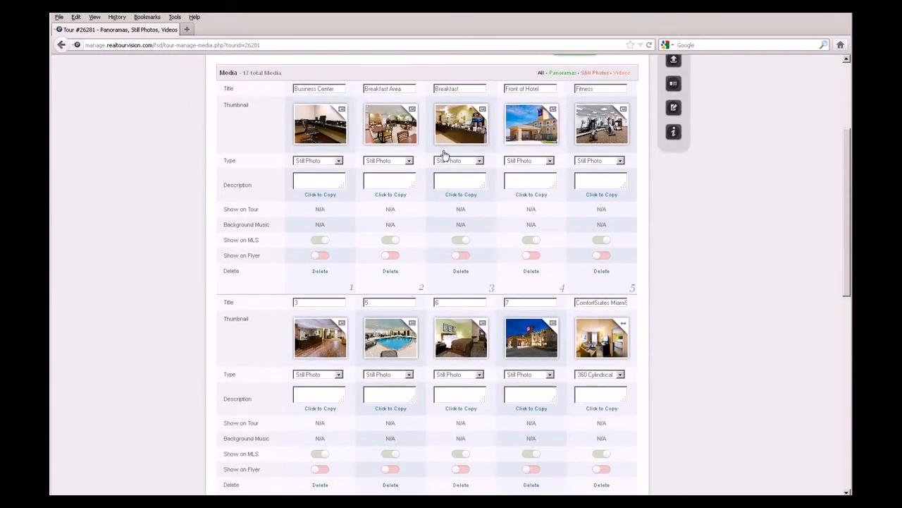
{"action": "scroll", "coordinate": [396, 180], "scroll_direction": "up", "scroll_amount": 2}
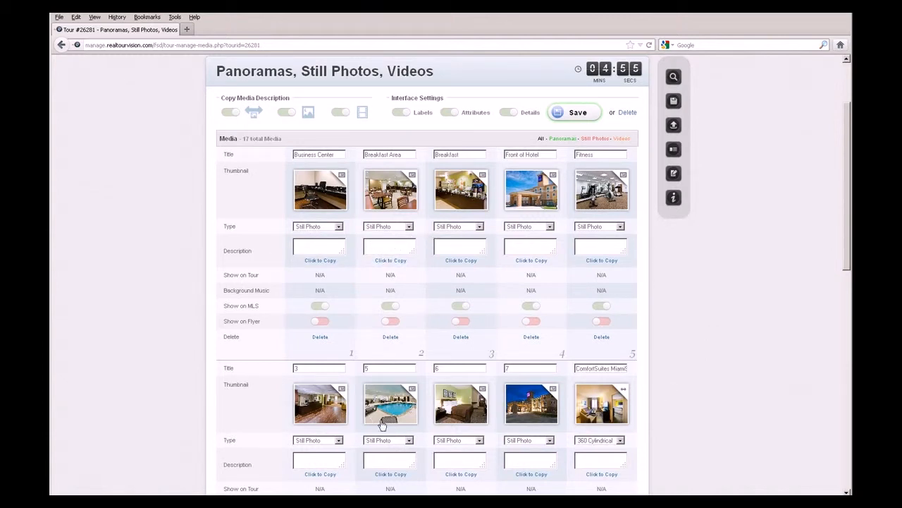
{"action": "scroll", "coordinate": [398, 421], "scroll_direction": "down", "scroll_amount": 5}
{"action": "scroll", "coordinate": [420, 395], "scroll_direction": "down", "scroll_amount": 7}
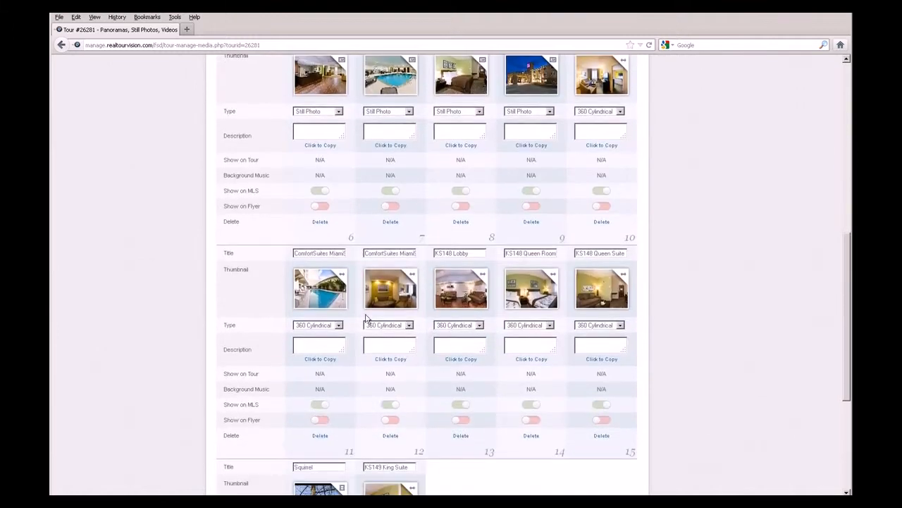
{"action": "scroll", "coordinate": [380, 392], "scroll_direction": "up", "scroll_amount": 12}
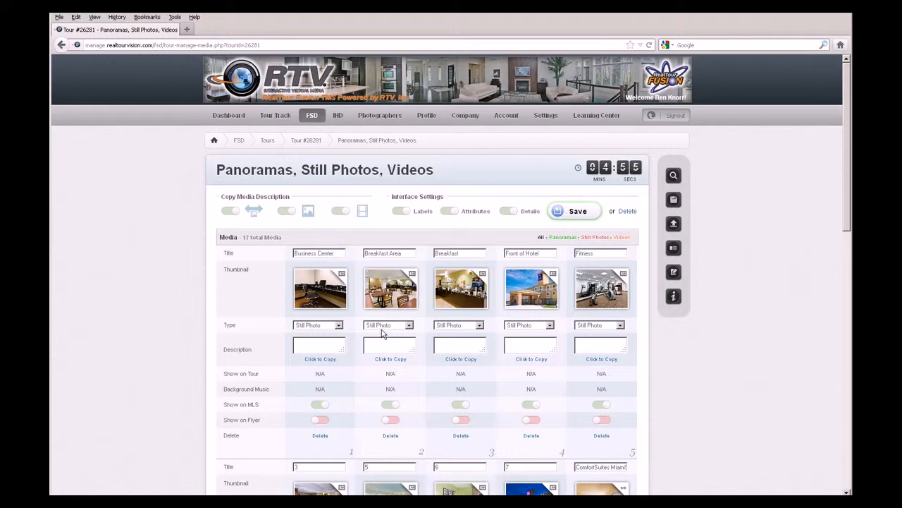
Write the description "Left click on the Panorama and move your mouse to look" for the first ComfortSuites panorama, item 10.
{"action": "scroll", "coordinate": [502, 329], "scroll_direction": "down", "scroll_amount": 3}
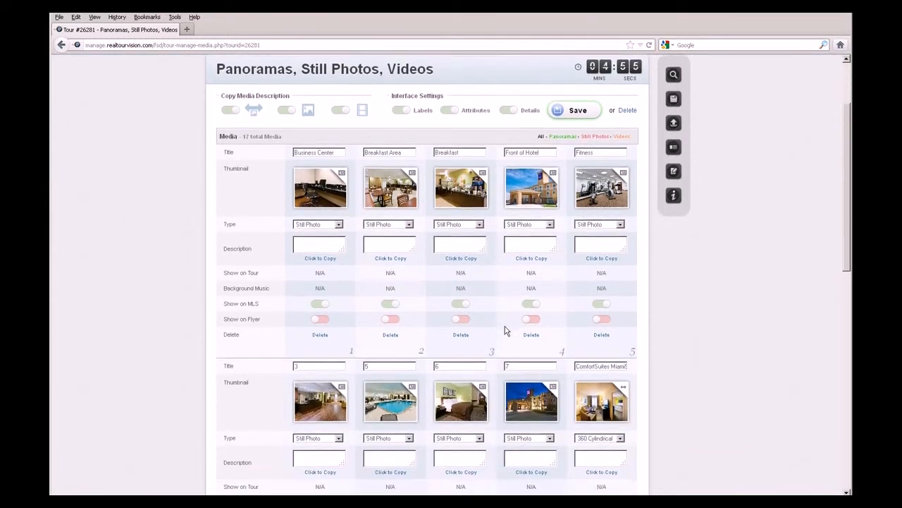
{"action": "scroll", "coordinate": [505, 330], "scroll_direction": "down", "scroll_amount": 6}
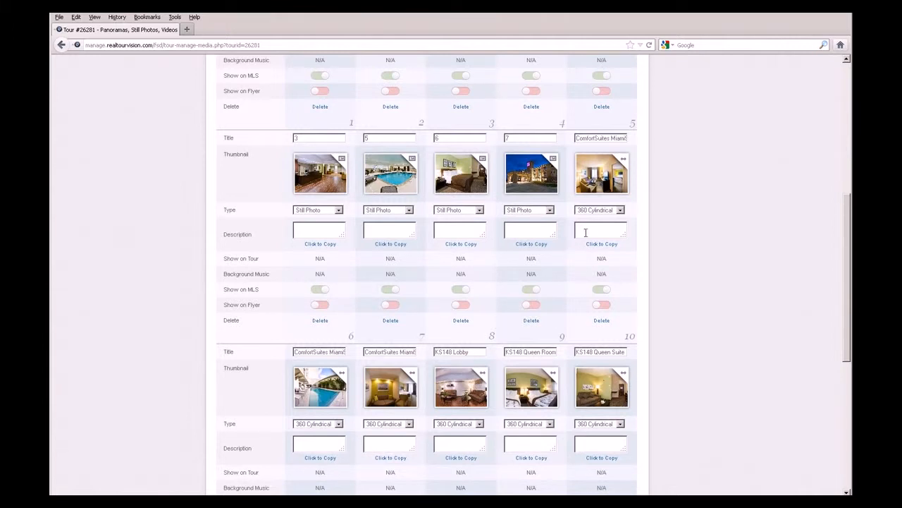
{"action": "left_click", "coordinate": [595, 230]}
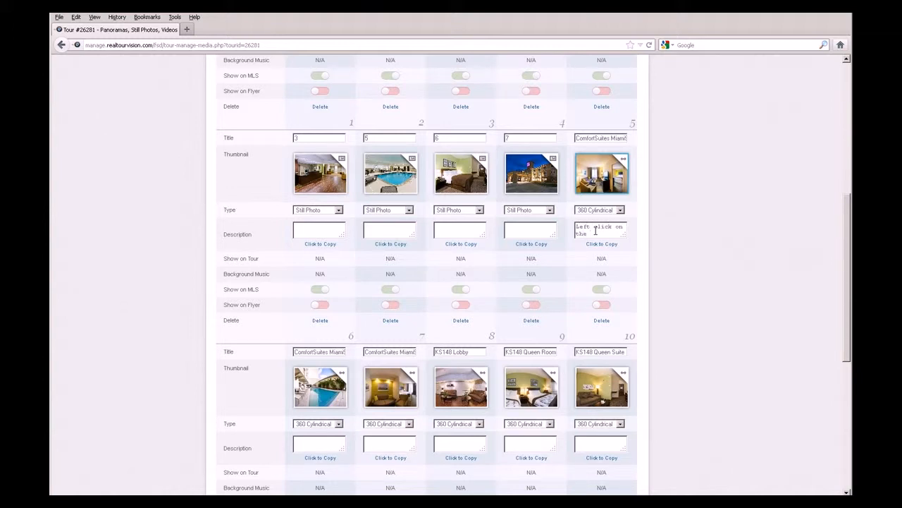
{"action": "type", "text": "nd "}
{"action": "type", "text": "move your mous"}
{"action": "type", "text": "e to look at"}
{"action": "type", "text": "lo"}
{"action": "type", "text": "oo"}
Change the opening of item 10's description to "Click on the Panorama" and read through the rest of the text.
{"action": "scroll", "coordinate": [596, 231], "scroll_direction": "up", "scroll_amount": 2}
{"action": "double_click", "coordinate": [578, 227]}
{"action": "key", "text": "BackSpace"}
{"action": "type", "text": "C"}
{"action": "left_click_drag", "start_coordinate": [592, 232], "coordinate": [625, 233]}
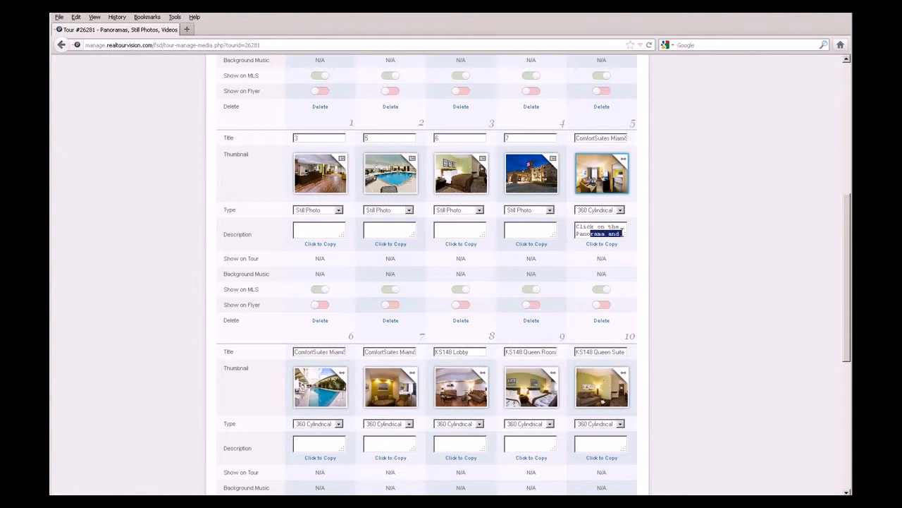
{"action": "key", "text": "Right"}
{"action": "key", "text": "Down"}
{"action": "key", "text": "Down"}
{"action": "key", "text": "Down"}
{"action": "key", "text": "Down"}
{"action": "key", "text": "Up"}
{"action": "key", "text": "Up"}
{"action": "key", "text": "Up"}
{"action": "key", "text": "Up"}
{"action": "key", "text": "Up"}
{"action": "key", "text": "Up"}
Exclude still photos and videos from description copying, leaving only panoramas included, and save the page.
{"action": "scroll", "coordinate": [449, 276], "scroll_direction": "up", "scroll_amount": 5}
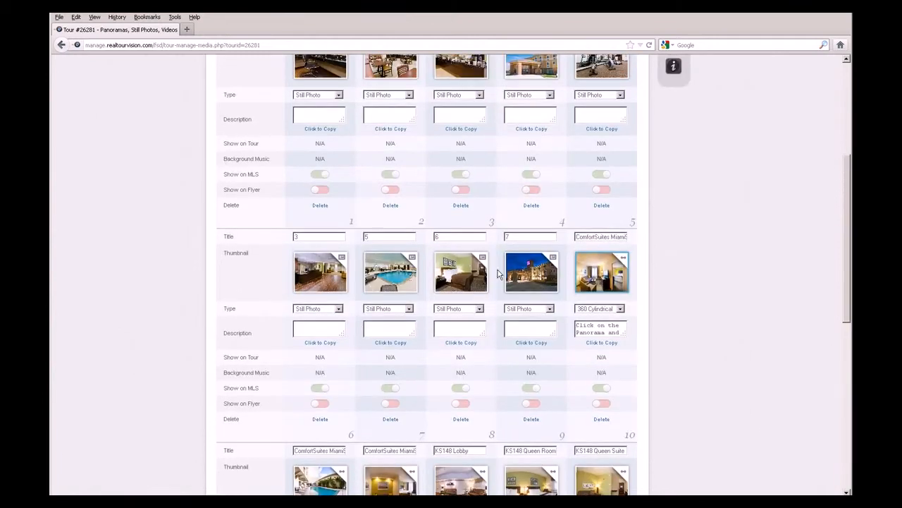
{"action": "scroll", "coordinate": [438, 282], "scroll_direction": "up", "scroll_amount": 3}
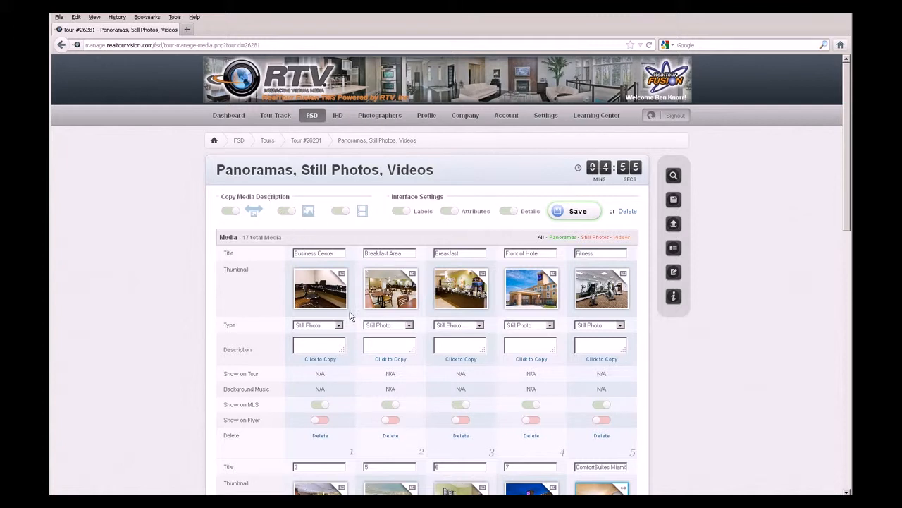
{"action": "left_click", "coordinate": [284, 211]}
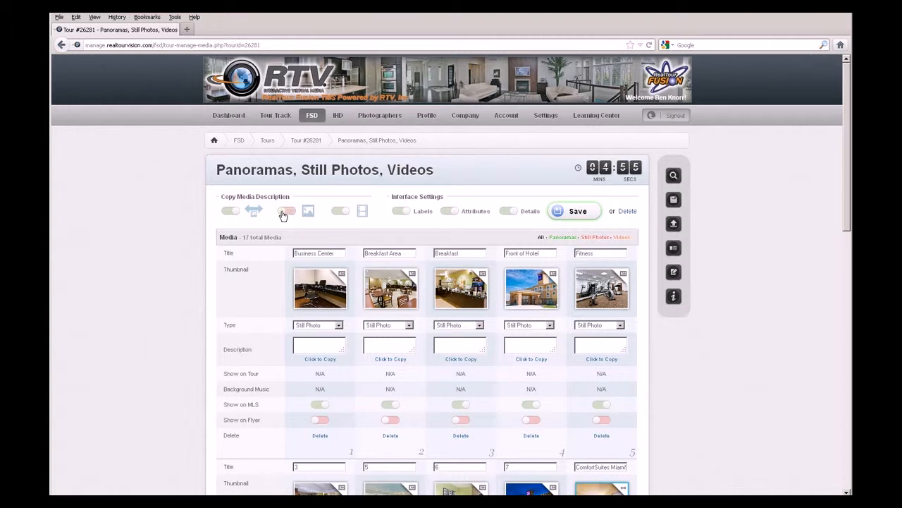
{"action": "left_click", "coordinate": [337, 213]}
{"action": "scroll", "coordinate": [494, 366], "scroll_direction": "down", "scroll_amount": 3}
{"action": "scroll", "coordinate": [534, 325], "scroll_direction": "down", "scroll_amount": 3}
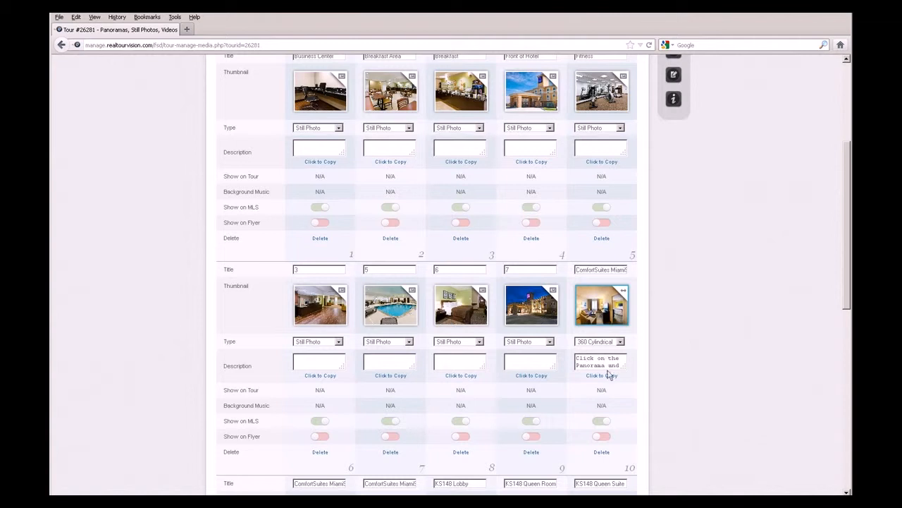
{"action": "scroll", "coordinate": [606, 374], "scroll_direction": "up", "scroll_amount": 3}
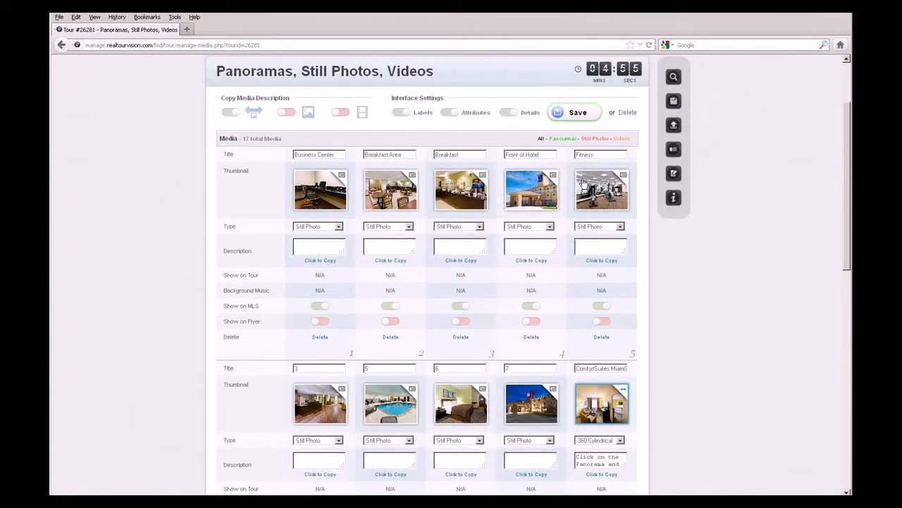
{"action": "left_click", "coordinate": [573, 115]}
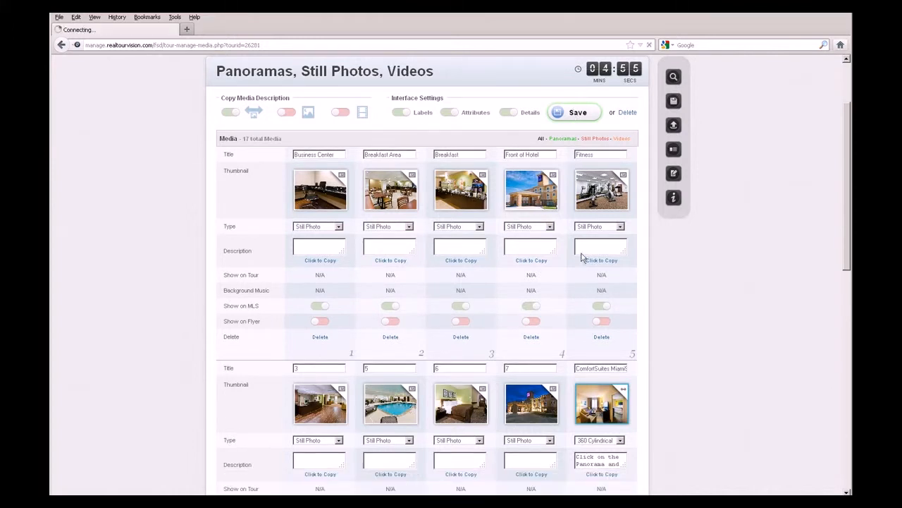
Copy the first ComfortSuites panorama's description to all other panoramas and check the media items' descriptions.
{"action": "scroll", "coordinate": [625, 342], "scroll_direction": "down", "scroll_amount": 3}
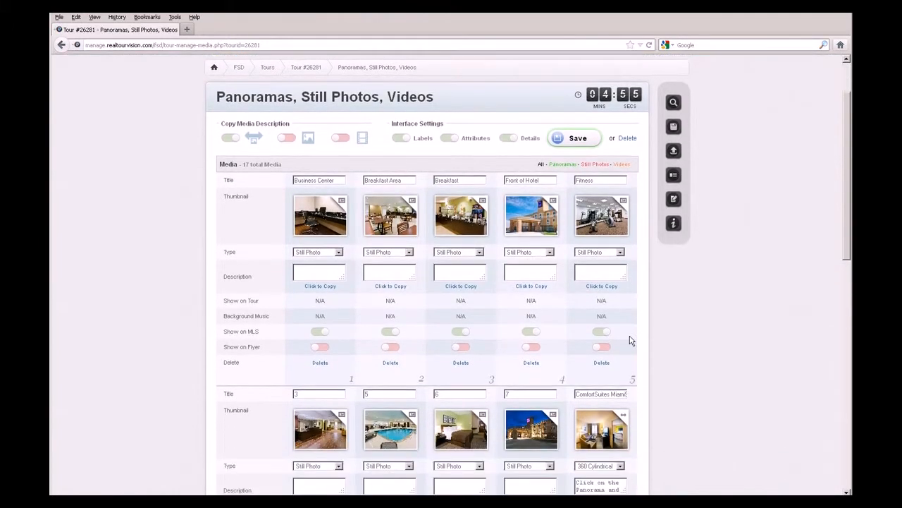
{"action": "scroll", "coordinate": [629, 423], "scroll_direction": "up", "scroll_amount": 3}
{"action": "scroll", "coordinate": [645, 437], "scroll_direction": "down", "scroll_amount": 2}
{"action": "scroll", "coordinate": [670, 415], "scroll_direction": "up", "scroll_amount": 2}
{"action": "scroll", "coordinate": [725, 399], "scroll_direction": "down", "scroll_amount": 2}
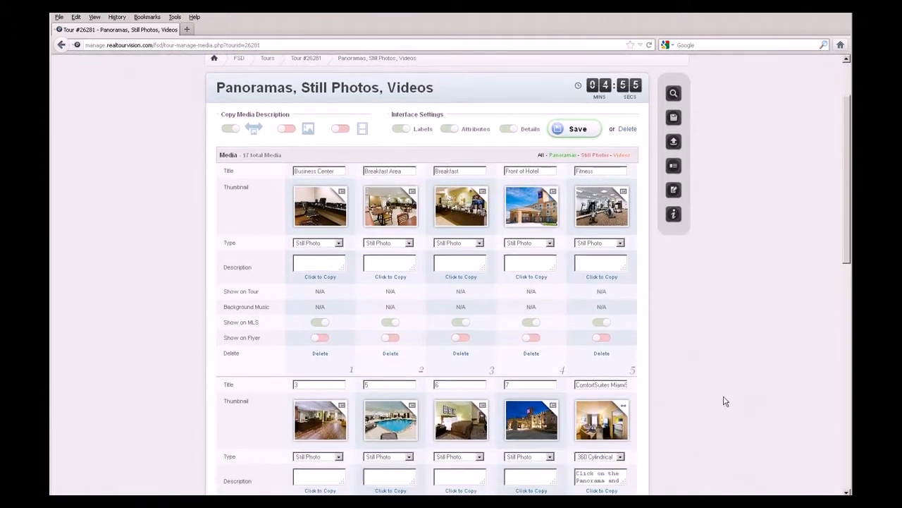
{"action": "scroll", "coordinate": [725, 399], "scroll_direction": "down", "scroll_amount": 3}
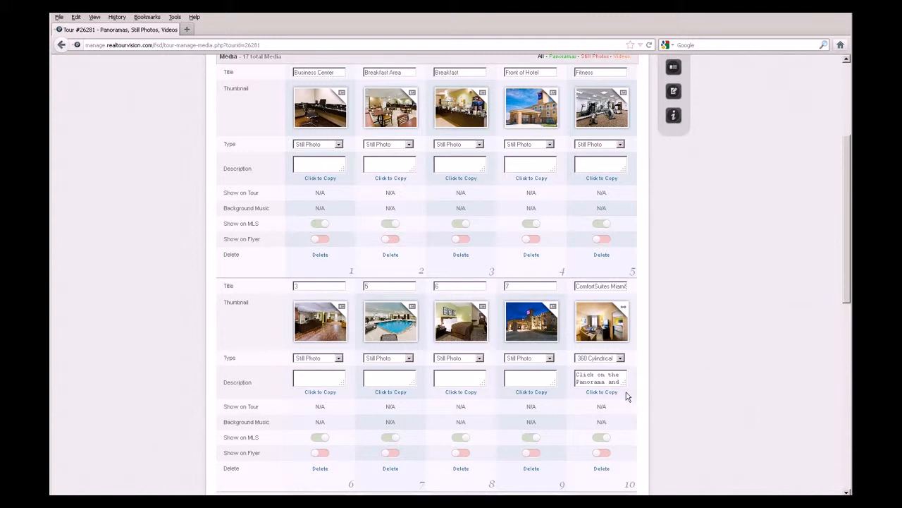
{"action": "scroll", "coordinate": [620, 395], "scroll_direction": "up", "scroll_amount": 3}
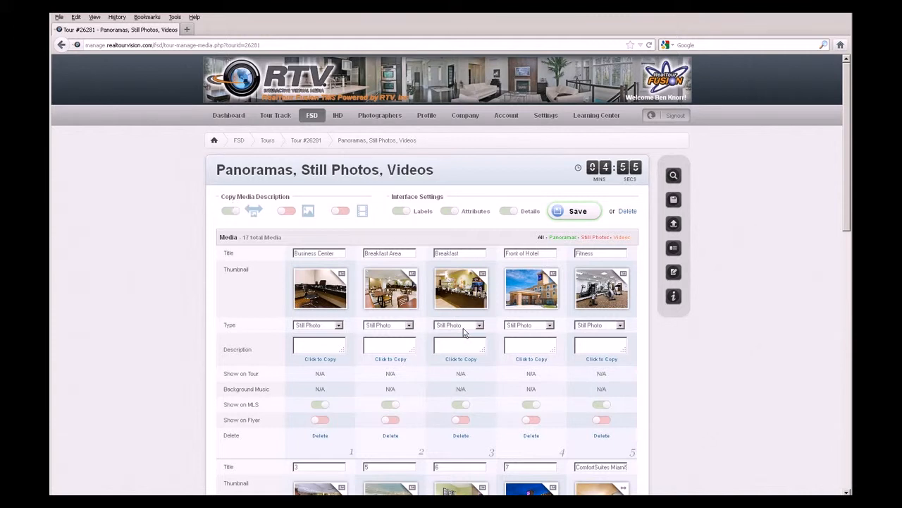
{"action": "scroll", "coordinate": [583, 333], "scroll_direction": "down", "scroll_amount": 2}
{"action": "scroll", "coordinate": [584, 333], "scroll_direction": "down", "scroll_amount": 5}
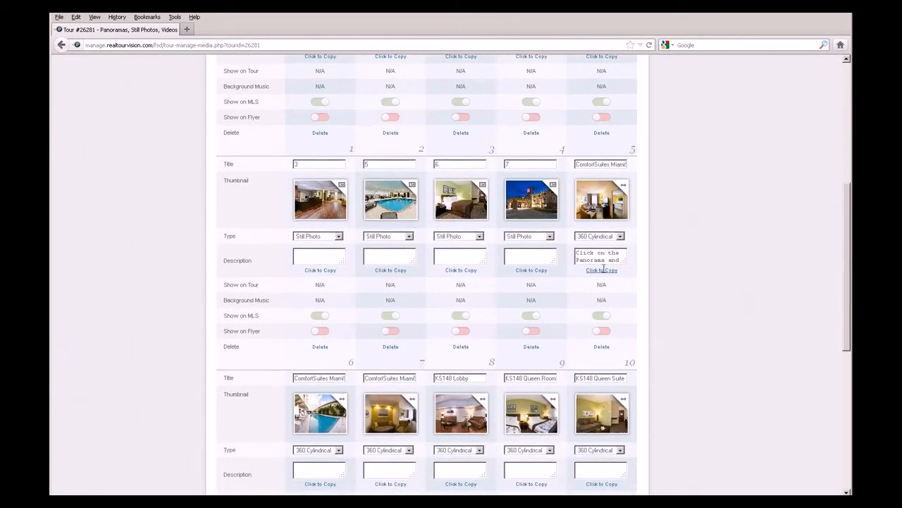
{"action": "scroll", "coordinate": [599, 239], "scroll_direction": "down", "scroll_amount": 1}
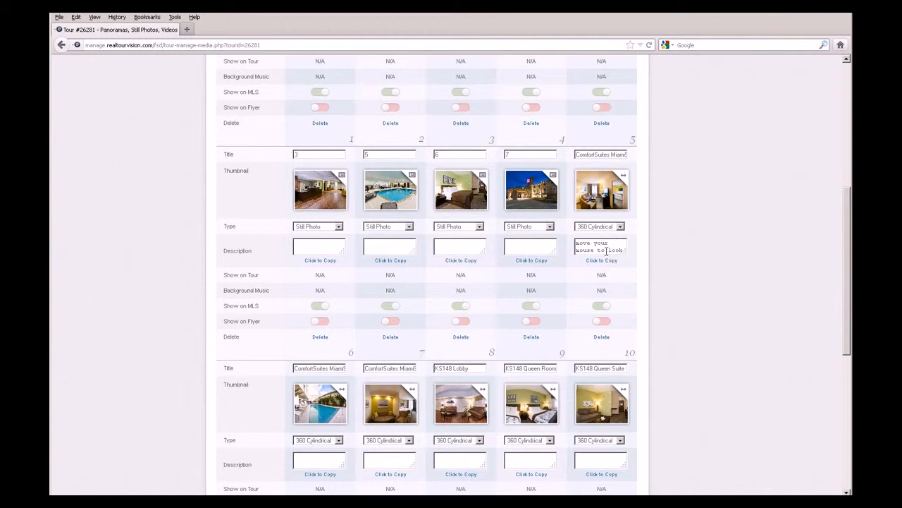
{"action": "left_click", "coordinate": [603, 260]}
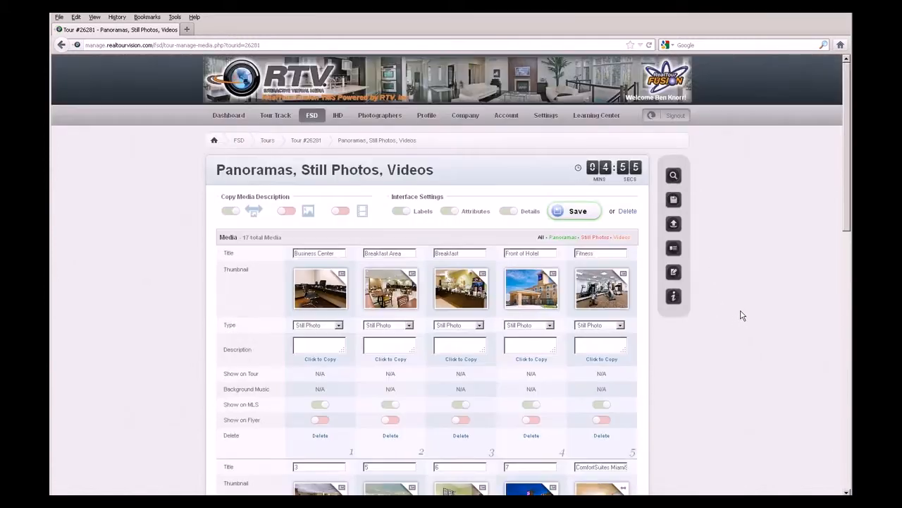
{"action": "scroll", "coordinate": [721, 337], "scroll_direction": "down", "scroll_amount": 4}
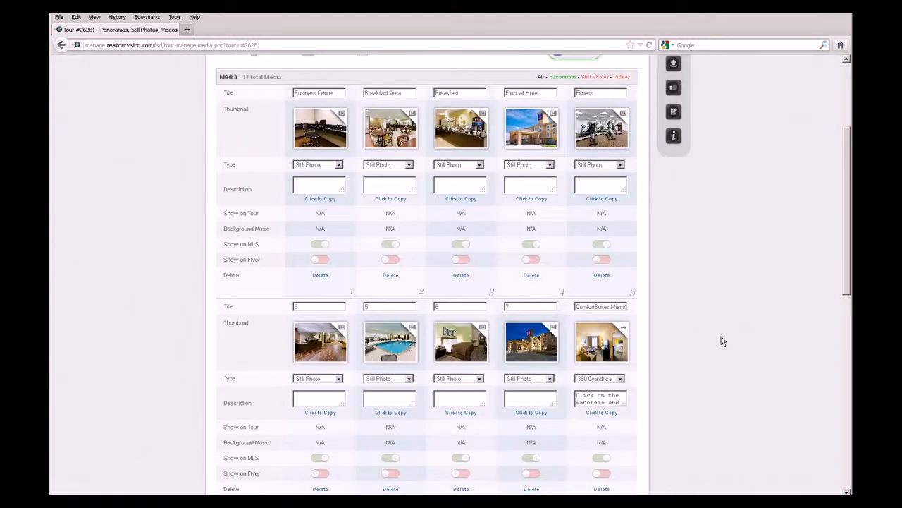
{"action": "scroll", "coordinate": [726, 339], "scroll_direction": "down", "scroll_amount": 4}
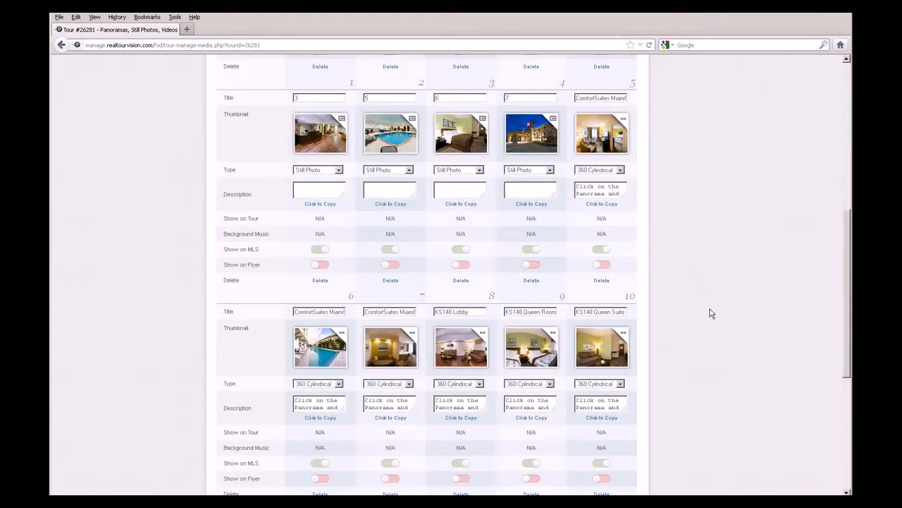
{"action": "scroll", "coordinate": [570, 219], "scroll_direction": "down", "scroll_amount": 1}
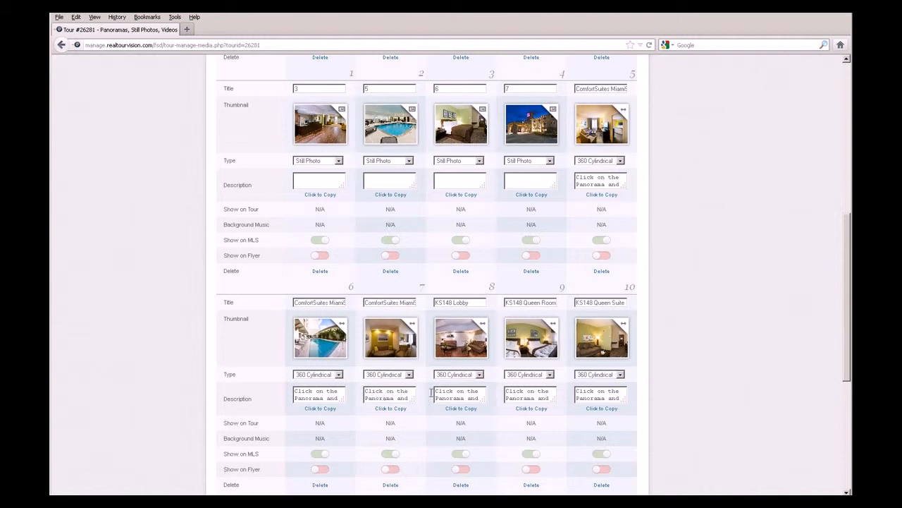
Turn off description copying for panoramas, and try turning it on and off again for still photos and videos.
{"action": "scroll", "coordinate": [693, 383], "scroll_direction": "up", "scroll_amount": 6}
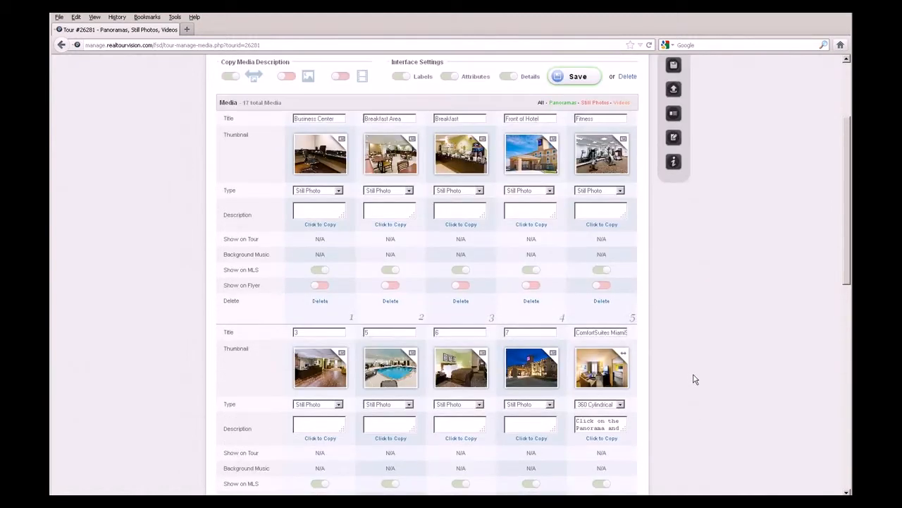
{"action": "scroll", "coordinate": [705, 375], "scroll_direction": "up", "scroll_amount": 1}
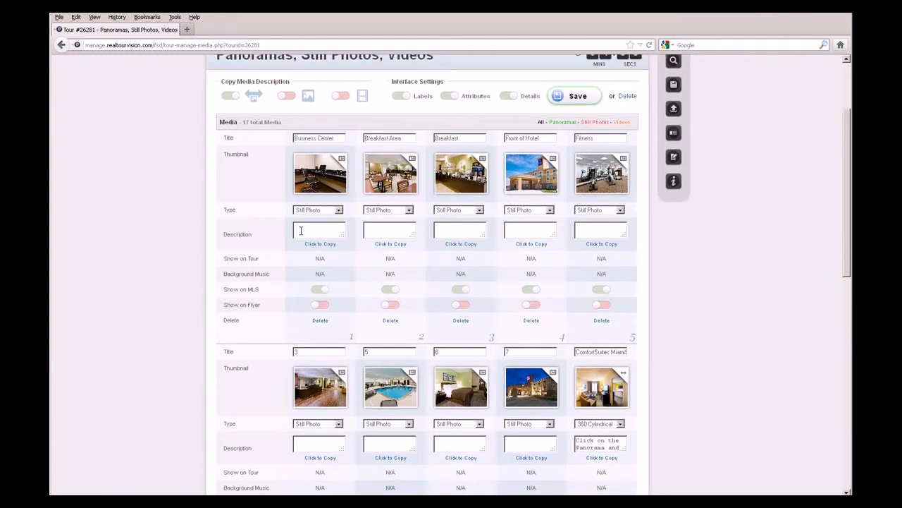
{"action": "left_click", "coordinate": [238, 96]}
{"action": "left_click", "coordinate": [286, 96]}
{"action": "left_click", "coordinate": [285, 99]}
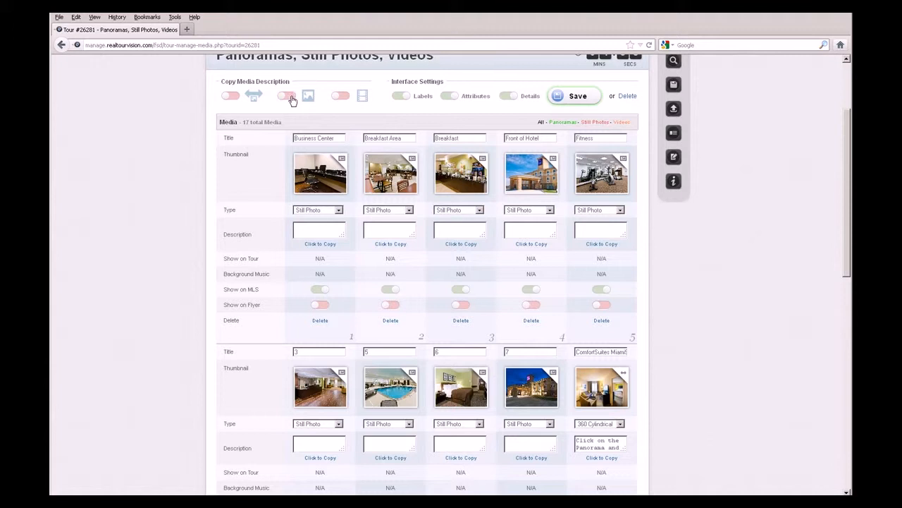
{"action": "left_click", "coordinate": [344, 98]}
{"action": "left_click", "coordinate": [338, 97]}
Write "This is a photo of" as the Business Center photo's description and save the page.
{"action": "left_click", "coordinate": [313, 229]}
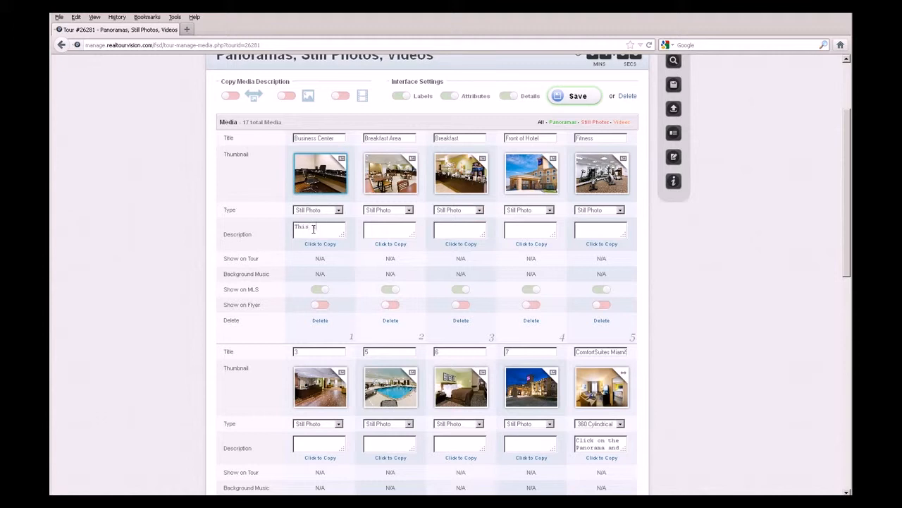
{"action": "type", "text": "This is a photo of"}
{"action": "scroll", "coordinate": [322, 232], "scroll_direction": "down", "scroll_amount": 1}
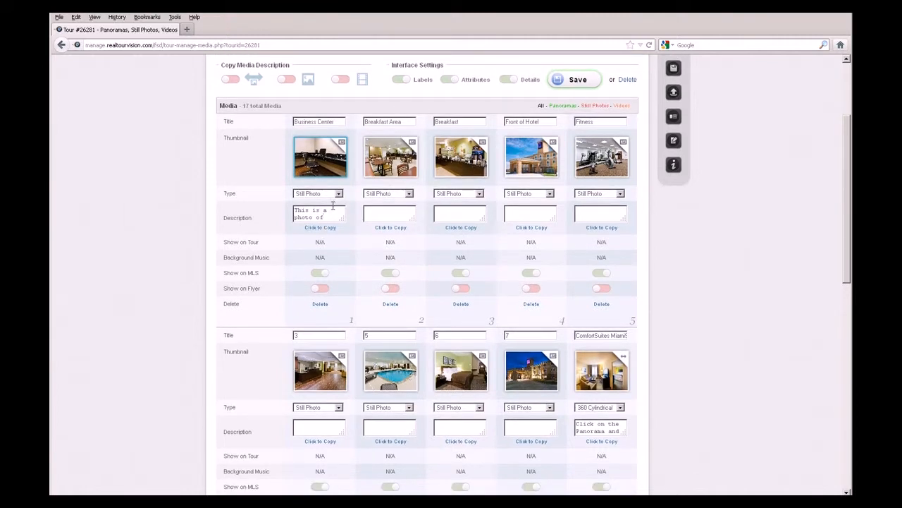
{"action": "left_click", "coordinate": [571, 82]}
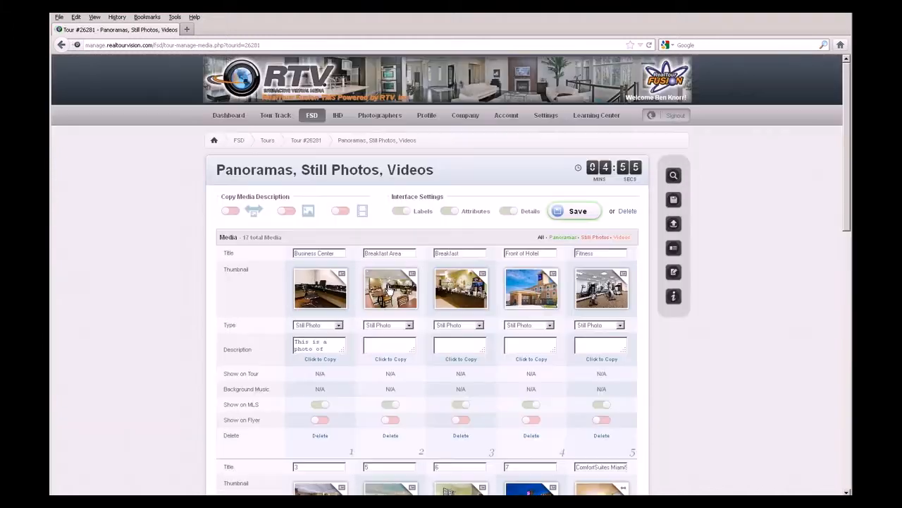
Enable description copying for still photos and copy the Business Center description to all other still photos.
{"action": "scroll", "coordinate": [392, 286], "scroll_direction": "down", "scroll_amount": 3}
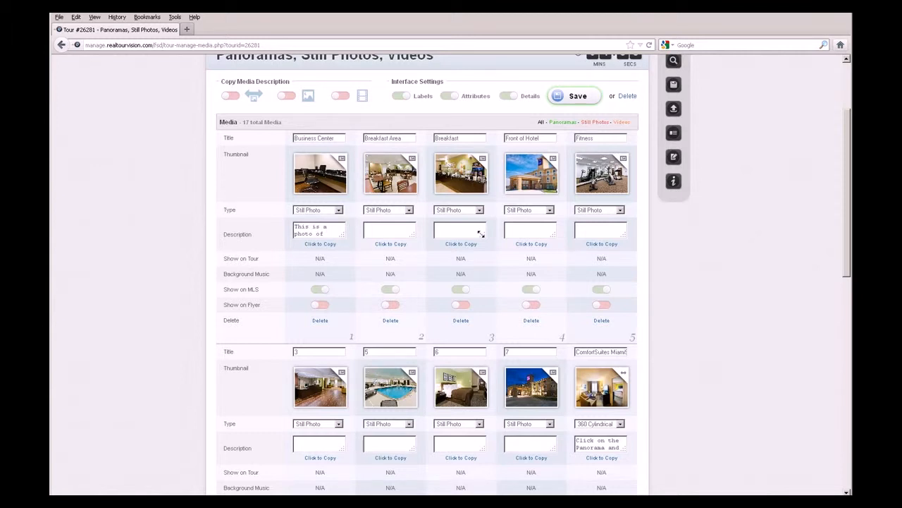
{"action": "left_click", "coordinate": [287, 98]}
{"action": "left_click", "coordinate": [321, 244]}
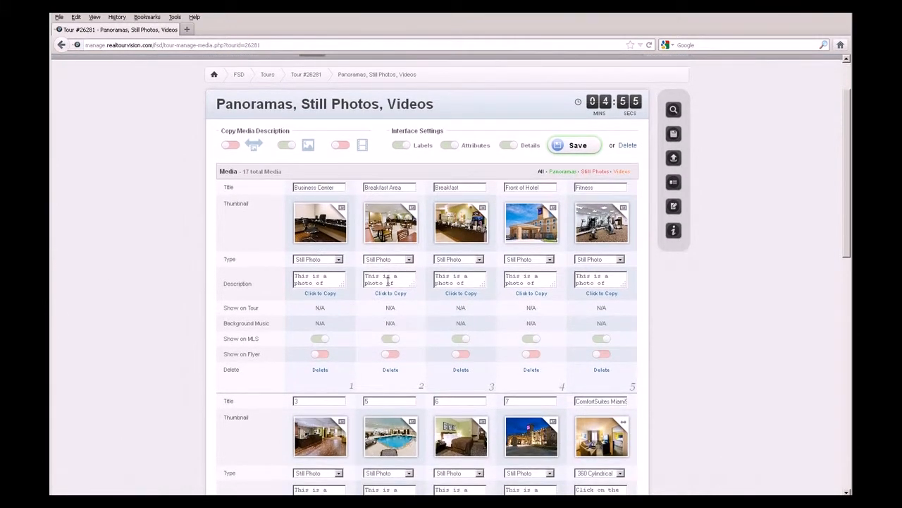
{"action": "scroll", "coordinate": [493, 283], "scroll_direction": "down", "scroll_amount": 2}
{"action": "scroll", "coordinate": [494, 283], "scroll_direction": "down", "scroll_amount": 2}
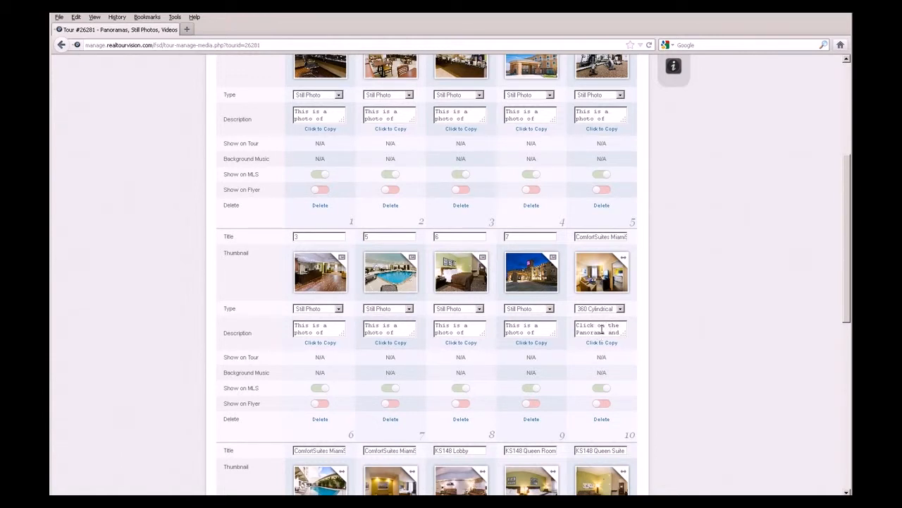
{"action": "scroll", "coordinate": [602, 331], "scroll_direction": "up", "scroll_amount": 5}
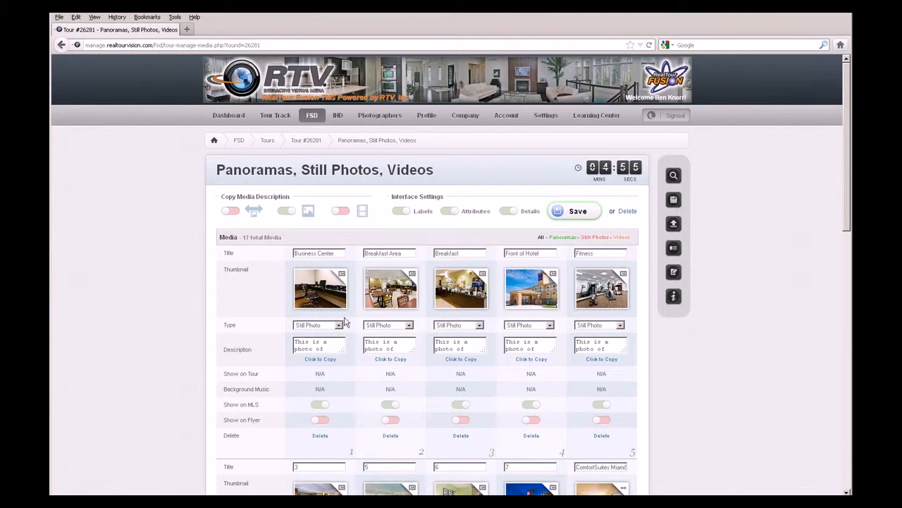
Complete the first two photos' descriptions by adding "Business Center" and "Breakfast area" respectively.
{"action": "type", "text": "Busines"}
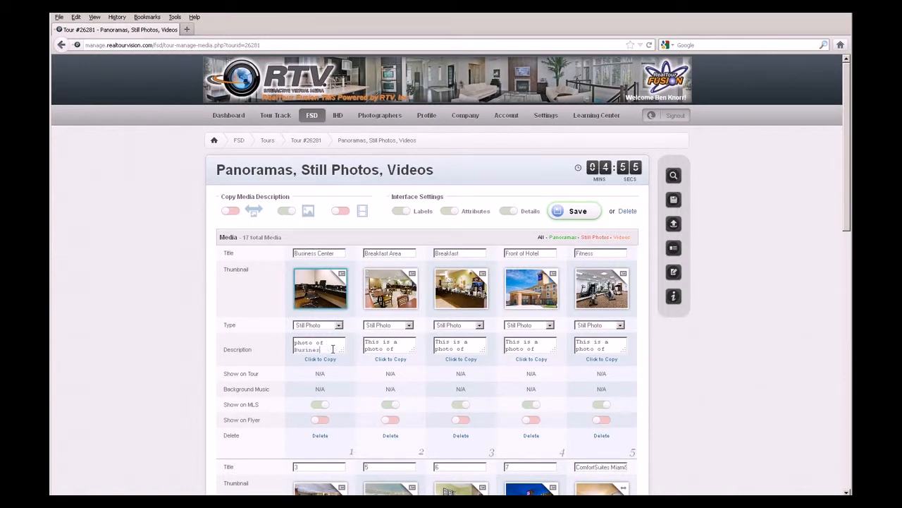
{"action": "type", "text": "s Center"}
{"action": "left_click", "coordinate": [404, 348]}
{"action": "type", "text": "Breakfast Area"}
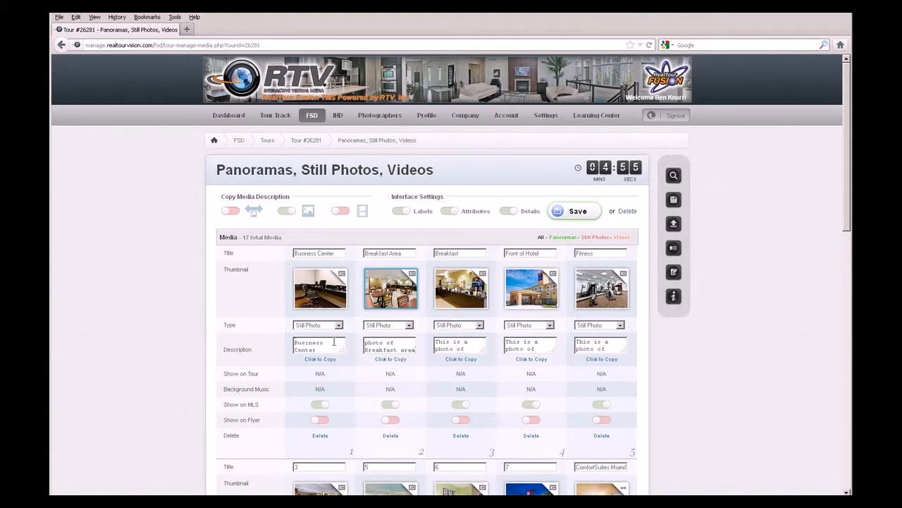
Insert "the" before the place name in the Business Center and Breakfast Area descriptions, and save the page.
{"action": "scroll", "coordinate": [333, 340], "scroll_direction": "up", "scroll_amount": 1}
{"action": "scroll", "coordinate": [322, 340], "scroll_direction": "down", "scroll_amount": 1}
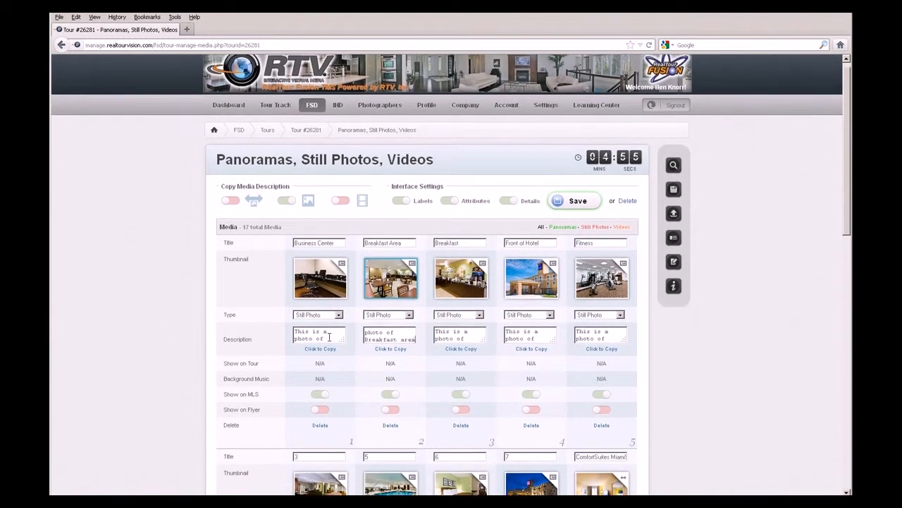
{"action": "scroll", "coordinate": [337, 332], "scroll_direction": "down", "scroll_amount": 1}
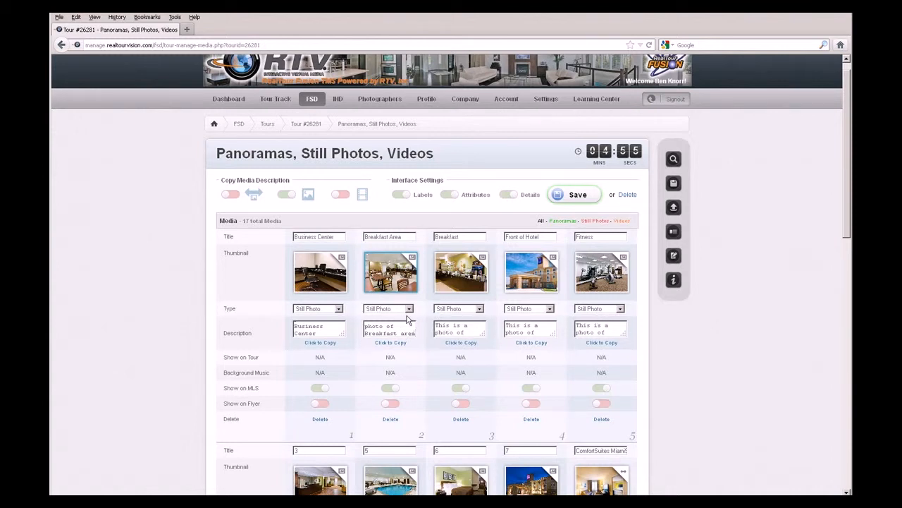
{"action": "type", "text": "the"}
{"action": "left_click", "coordinate": [334, 330]}
{"action": "type", "text": "photo of the"}
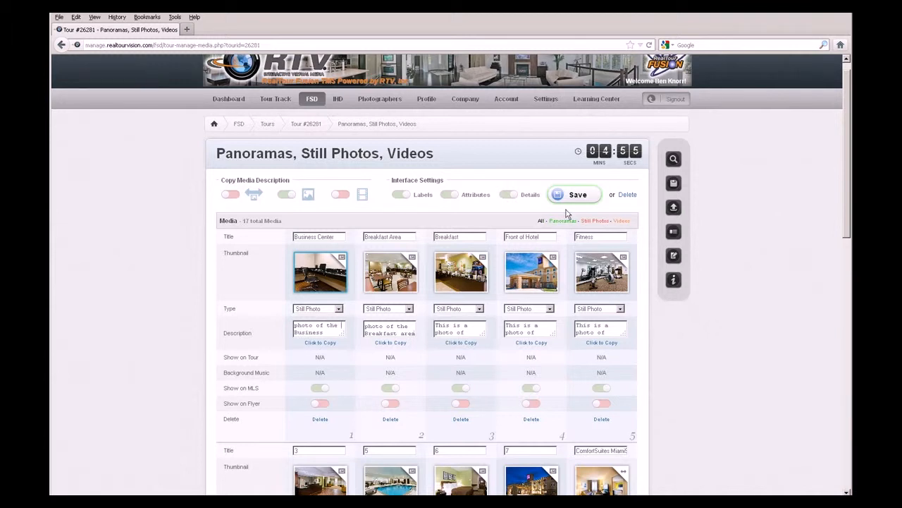
{"action": "left_click", "coordinate": [574, 197]}
Try switching the Squirrel video's Show on Tour setting off and on again.
{"action": "scroll", "coordinate": [313, 310], "scroll_direction": "down", "scroll_amount": 3}
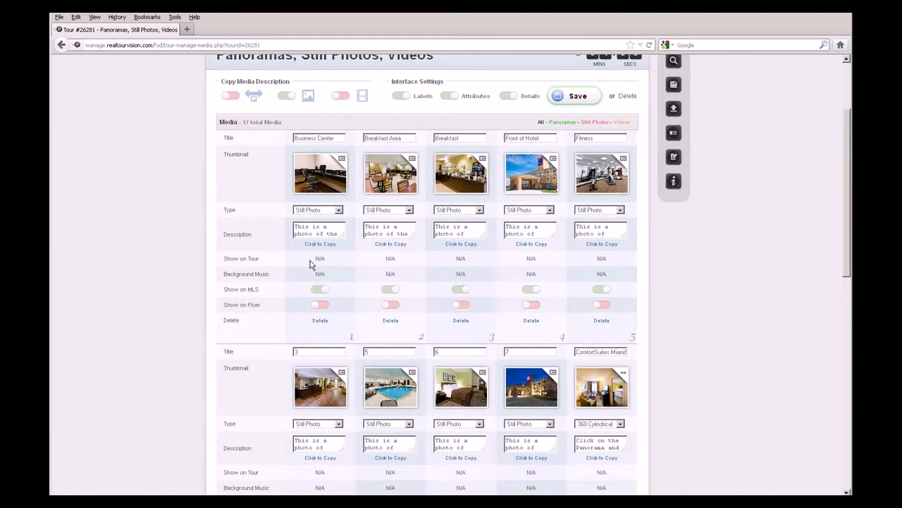
{"action": "scroll", "coordinate": [389, 256], "scroll_direction": "down", "scroll_amount": 5}
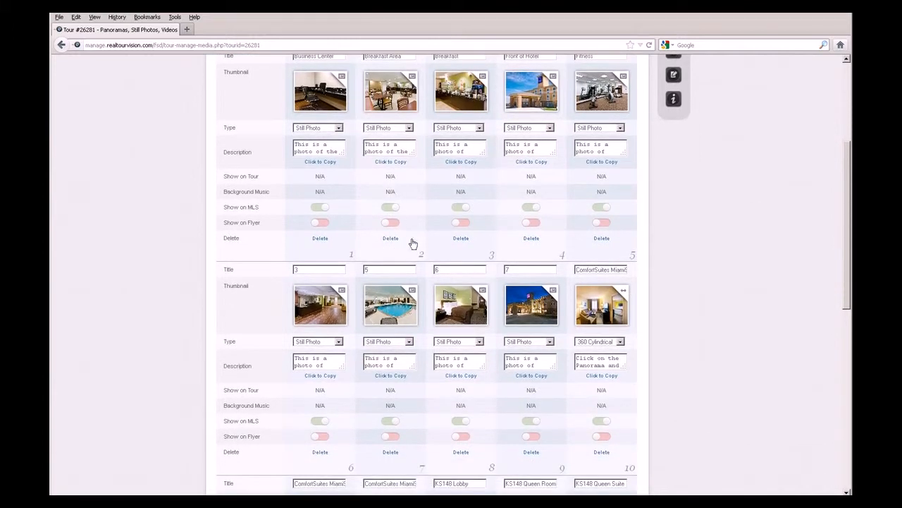
{"action": "scroll", "coordinate": [462, 252], "scroll_direction": "down", "scroll_amount": 6}
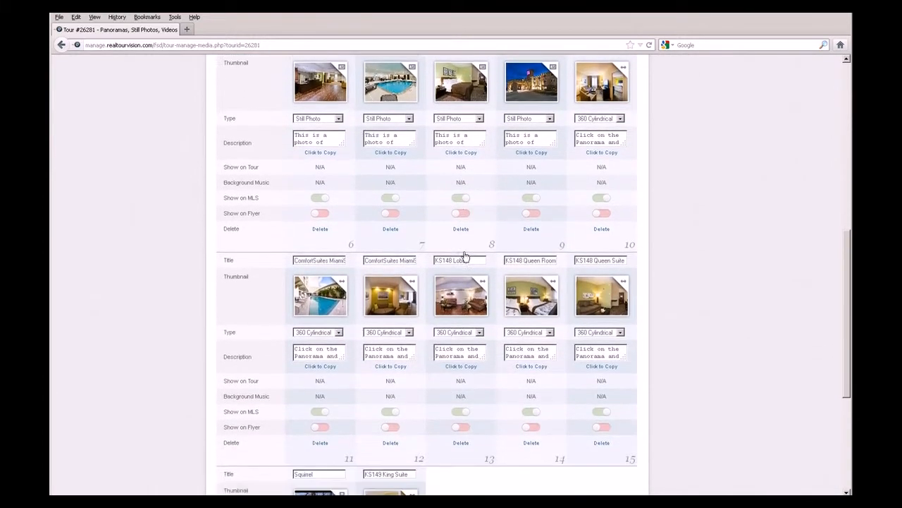
{"action": "scroll", "coordinate": [464, 256], "scroll_direction": "down", "scroll_amount": 8}
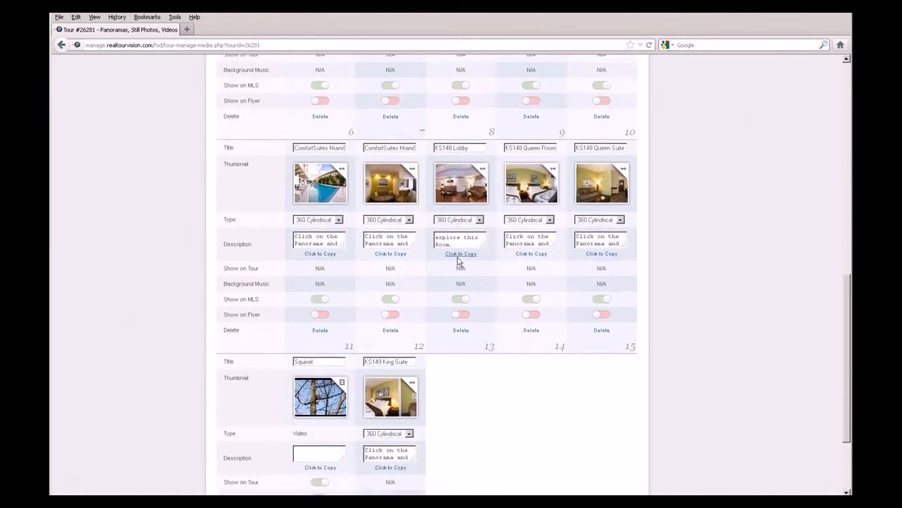
{"action": "scroll", "coordinate": [431, 290], "scroll_direction": "down", "scroll_amount": 1}
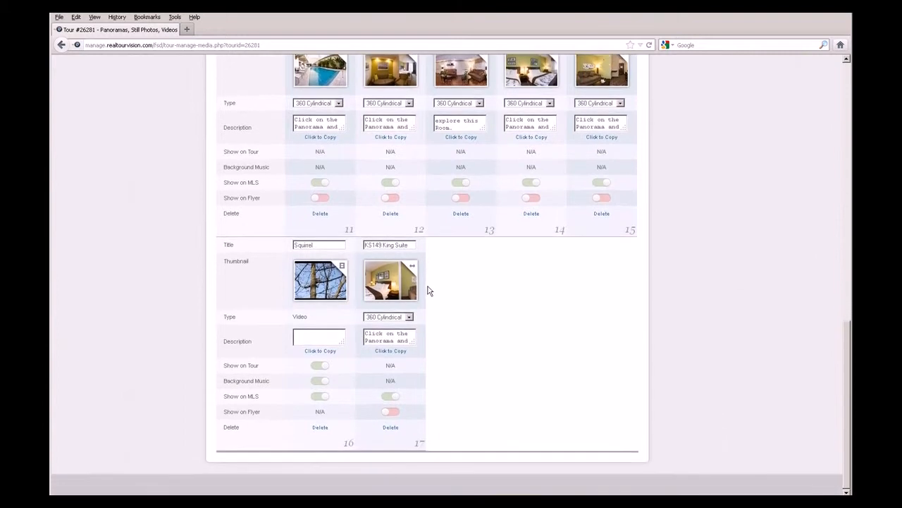
{"action": "left_click", "coordinate": [318, 368]}
{"action": "left_click", "coordinate": [321, 369]}
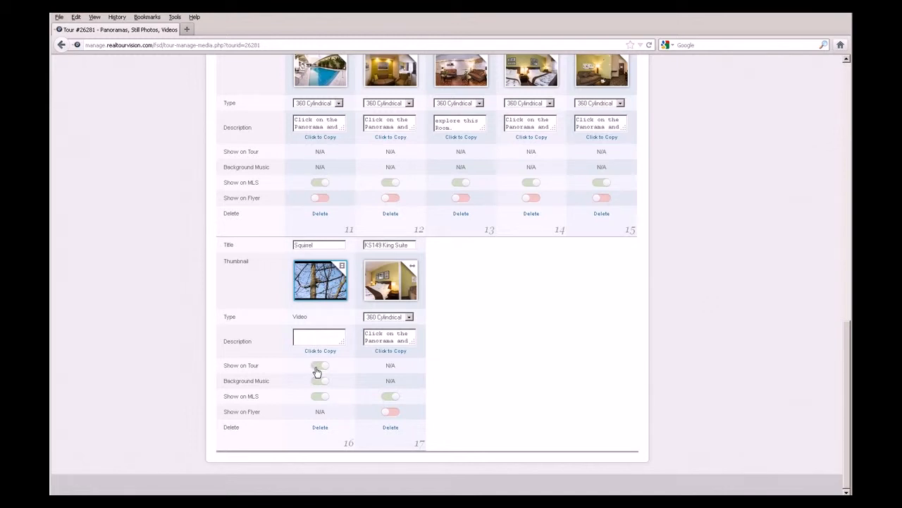
{"action": "left_click", "coordinate": [318, 368]}
{"action": "left_click", "coordinate": [326, 367]}
{"action": "left_click", "coordinate": [318, 366]}
{"action": "left_click", "coordinate": [321, 367]}
Turn off background music for the Squirrel video.
{"action": "scroll", "coordinate": [321, 374], "scroll_direction": "up", "scroll_amount": 10}
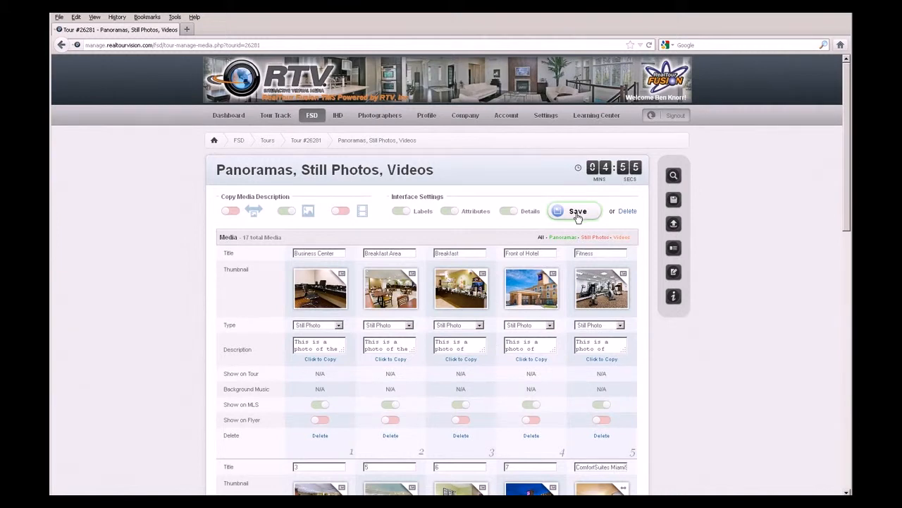
{"action": "scroll", "coordinate": [446, 373], "scroll_direction": "down", "scroll_amount": 3}
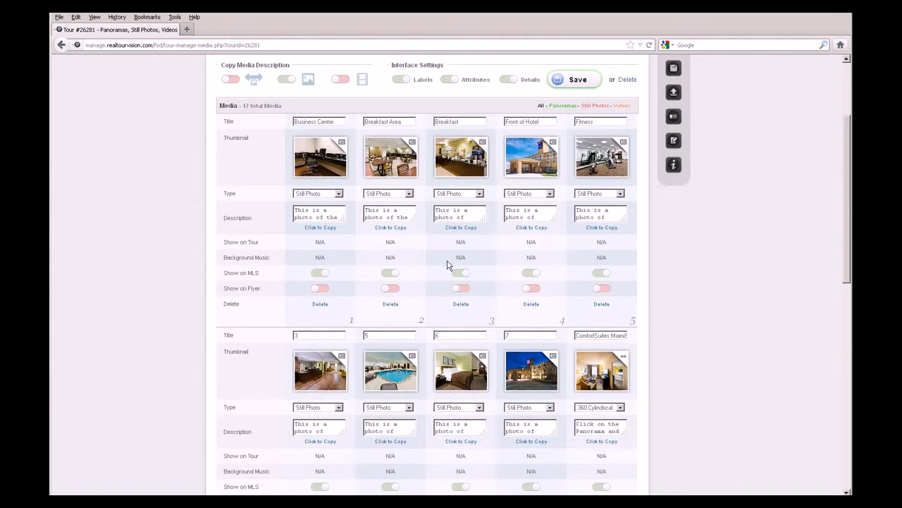
{"action": "scroll", "coordinate": [348, 258], "scroll_direction": "down", "scroll_amount": 1}
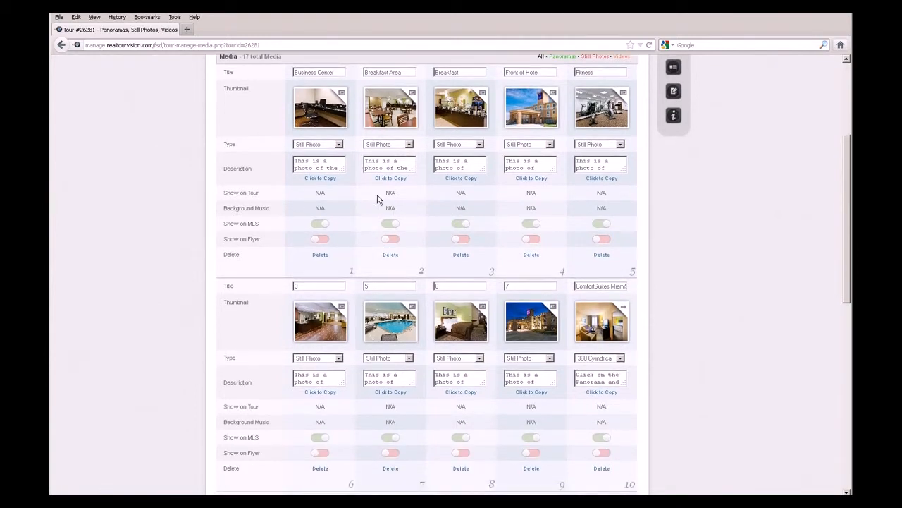
{"action": "scroll", "coordinate": [467, 218], "scroll_direction": "down", "scroll_amount": 5}
{"action": "scroll", "coordinate": [377, 344], "scroll_direction": "down", "scroll_amount": 3}
{"action": "scroll", "coordinate": [405, 325], "scroll_direction": "down", "scroll_amount": 2}
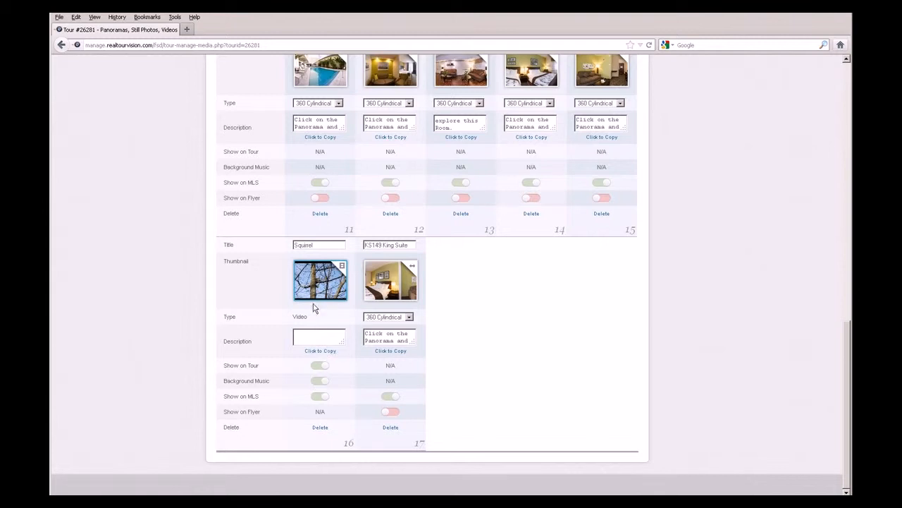
{"action": "left_click", "coordinate": [318, 384]}
{"action": "left_click", "coordinate": [323, 383]}
{"action": "left_click", "coordinate": [317, 381]}
Try switching Show on MLS off and on again for the Business Center photo.
{"action": "scroll", "coordinate": [452, 310], "scroll_direction": "up", "scroll_amount": 15}
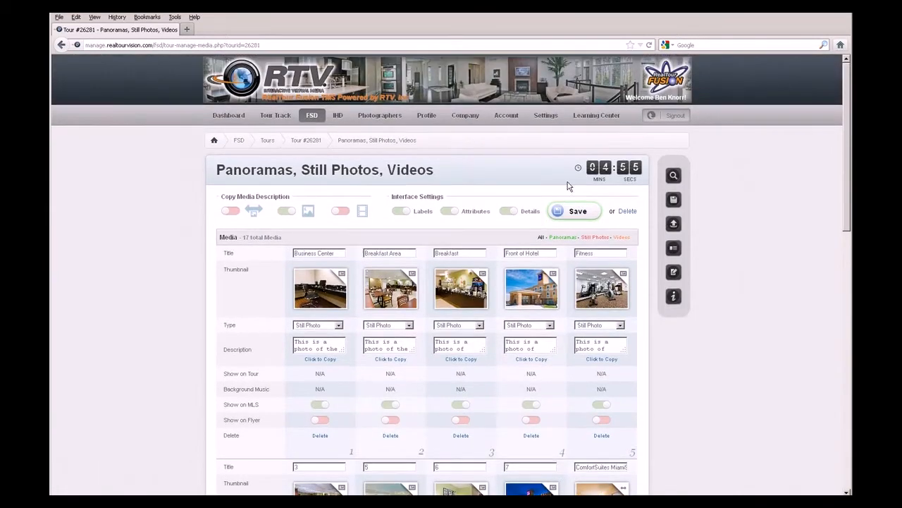
{"action": "scroll", "coordinate": [374, 310], "scroll_direction": "down", "scroll_amount": 6}
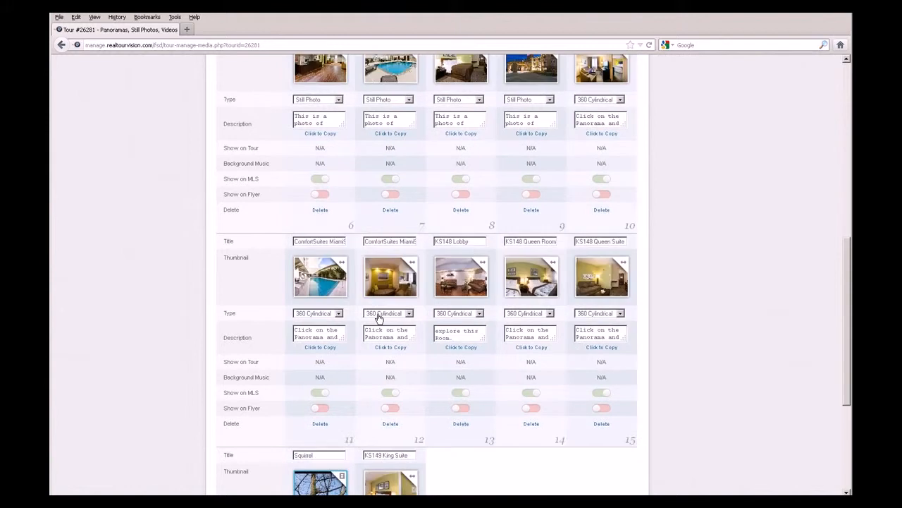
{"action": "scroll", "coordinate": [378, 318], "scroll_direction": "down", "scroll_amount": 3}
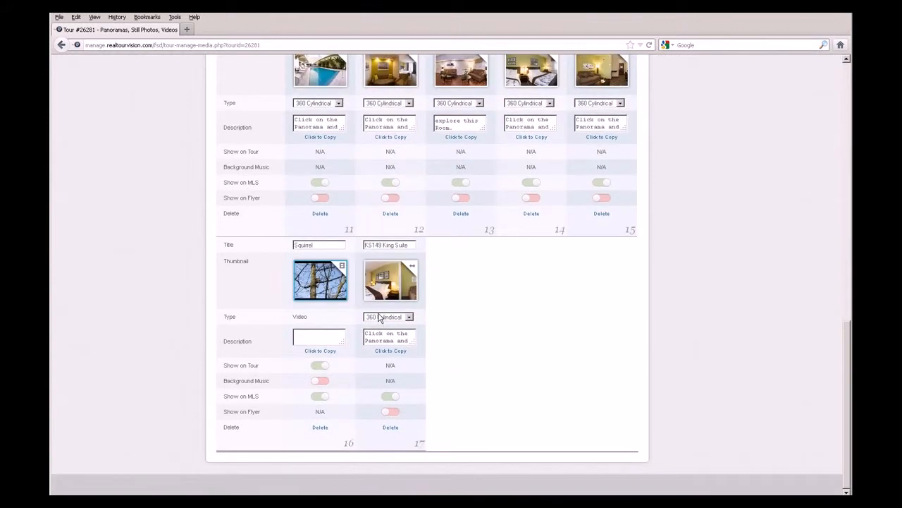
{"action": "scroll", "coordinate": [253, 394], "scroll_direction": "up", "scroll_amount": 2}
{"action": "scroll", "coordinate": [296, 354], "scroll_direction": "up", "scroll_amount": 7}
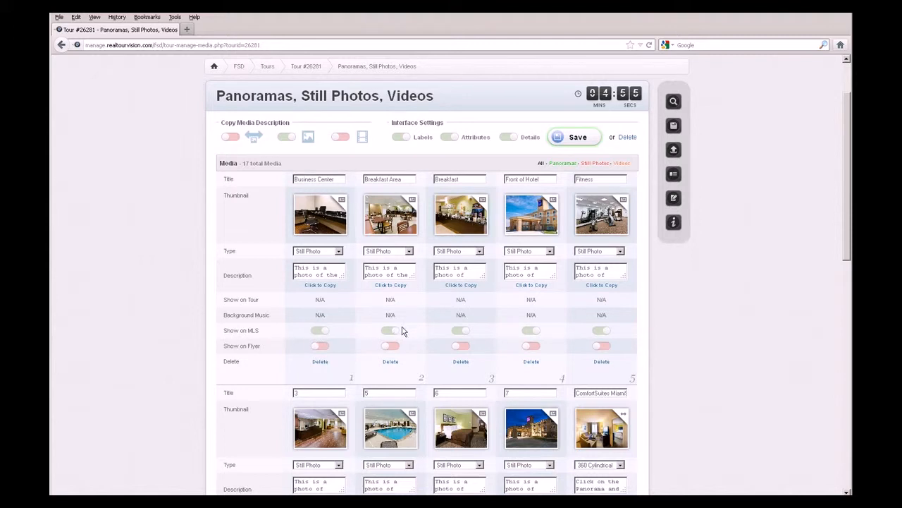
{"action": "scroll", "coordinate": [400, 328], "scroll_direction": "down", "scroll_amount": 2}
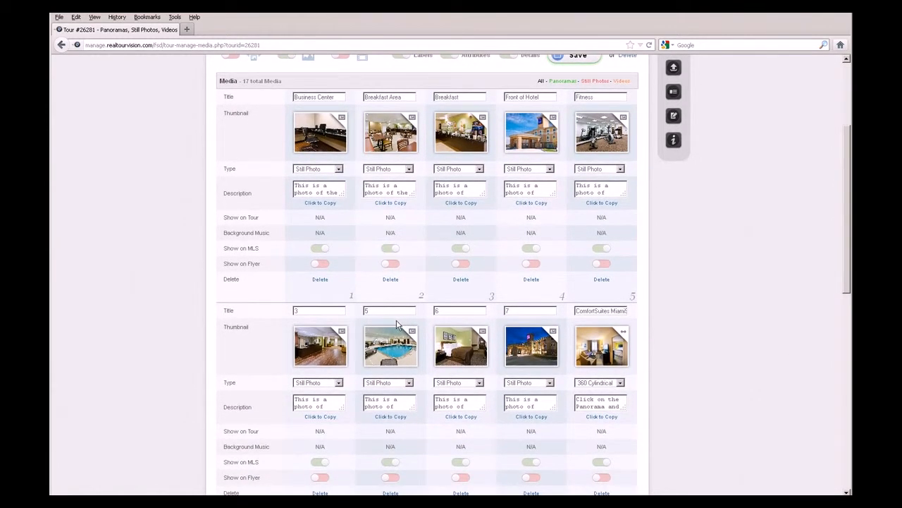
{"action": "scroll", "coordinate": [346, 270], "scroll_direction": "down", "scroll_amount": 1}
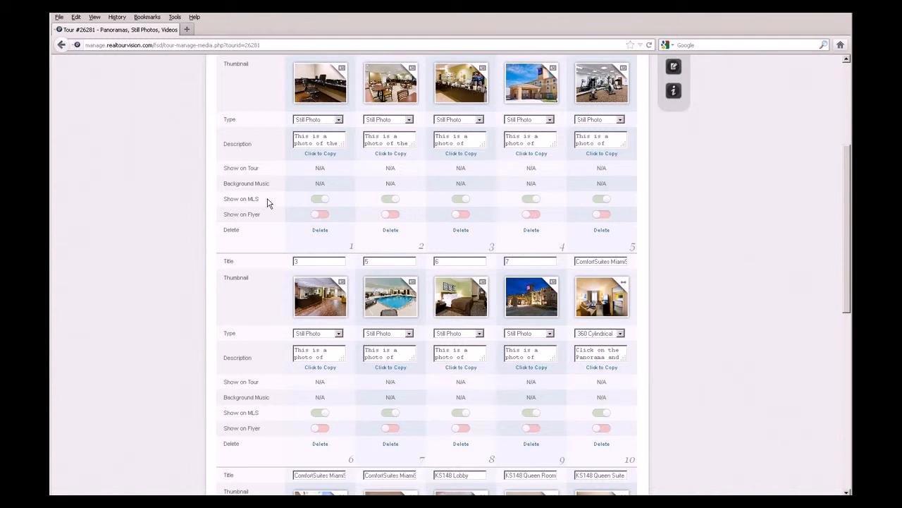
{"action": "left_click", "coordinate": [317, 202]}
{"action": "left_click", "coordinate": [321, 203]}
Turn the Squirrel video's background music on, and try switching its Show on MLS setting off and on again.
{"action": "scroll", "coordinate": [342, 329], "scroll_direction": "down", "scroll_amount": 2}
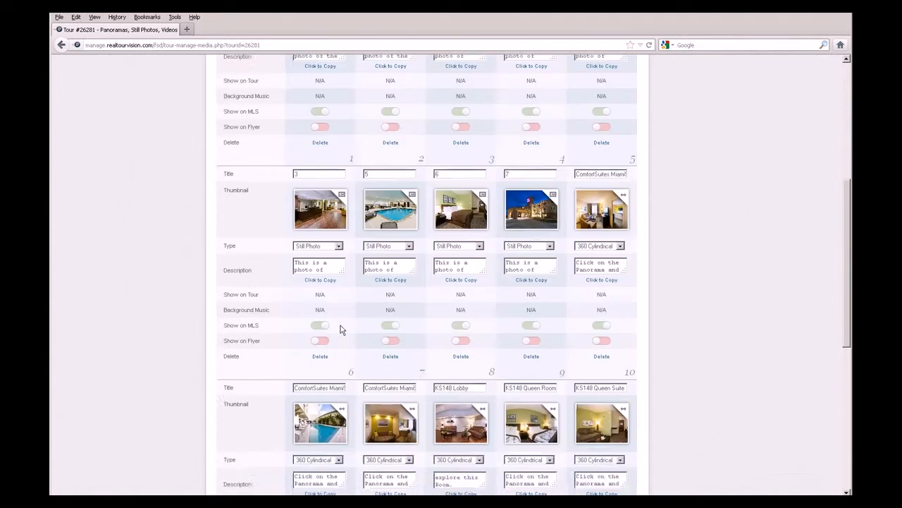
{"action": "scroll", "coordinate": [340, 329], "scroll_direction": "down", "scroll_amount": 8}
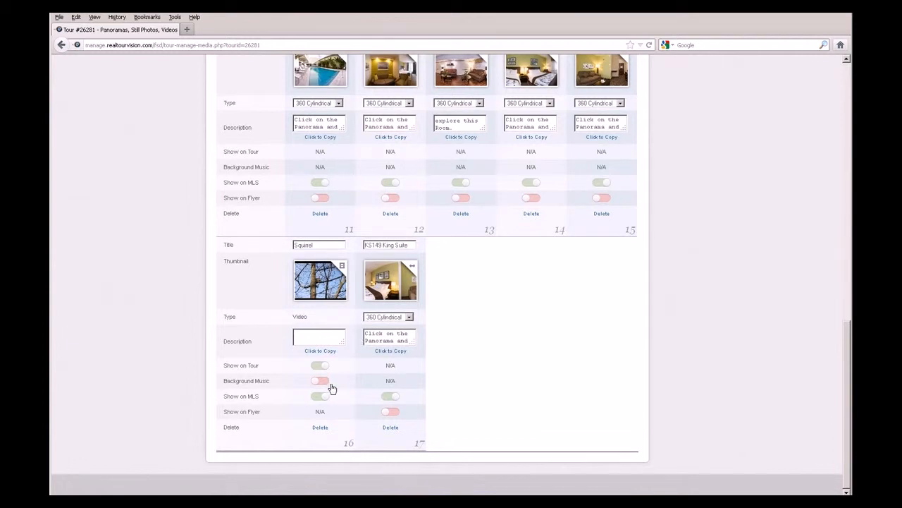
{"action": "left_click", "coordinate": [321, 380]}
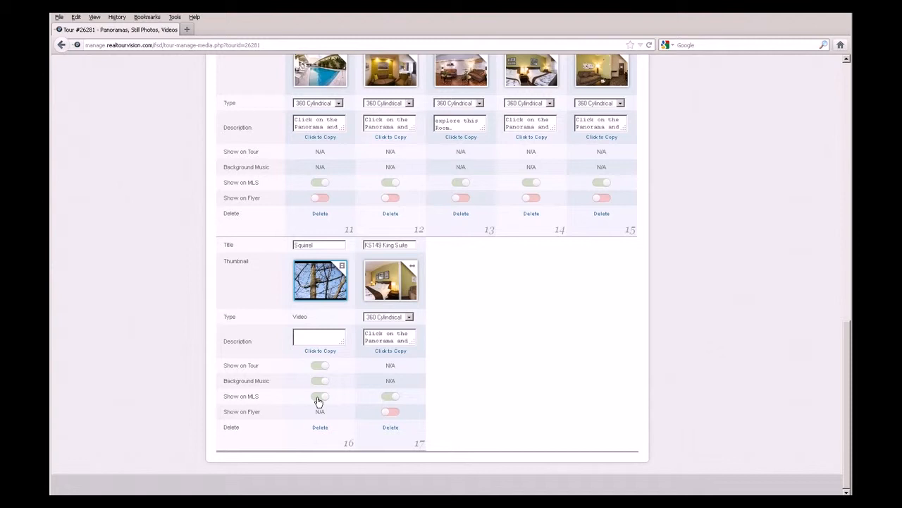
{"action": "left_click", "coordinate": [319, 397]}
{"action": "left_click", "coordinate": [322, 397]}
Enable Show on Flyer for the Business Center photo.
{"action": "scroll", "coordinate": [388, 255], "scroll_direction": "up", "scroll_amount": 15}
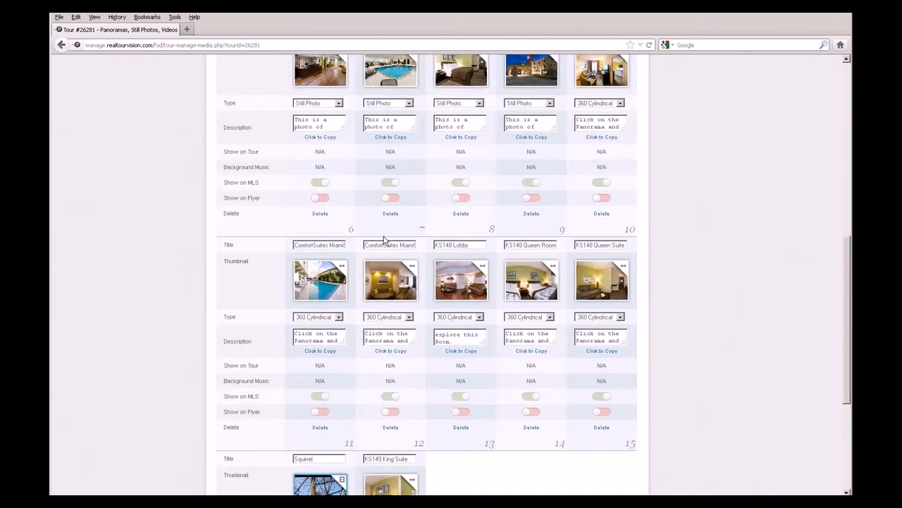
{"action": "scroll", "coordinate": [356, 255], "scroll_direction": "up", "scroll_amount": 2}
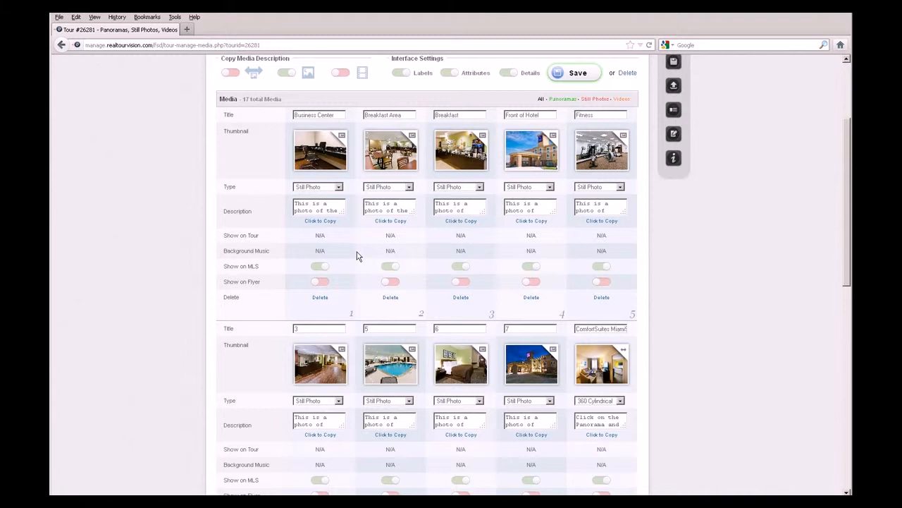
{"action": "scroll", "coordinate": [357, 256], "scroll_direction": "down", "scroll_amount": 2}
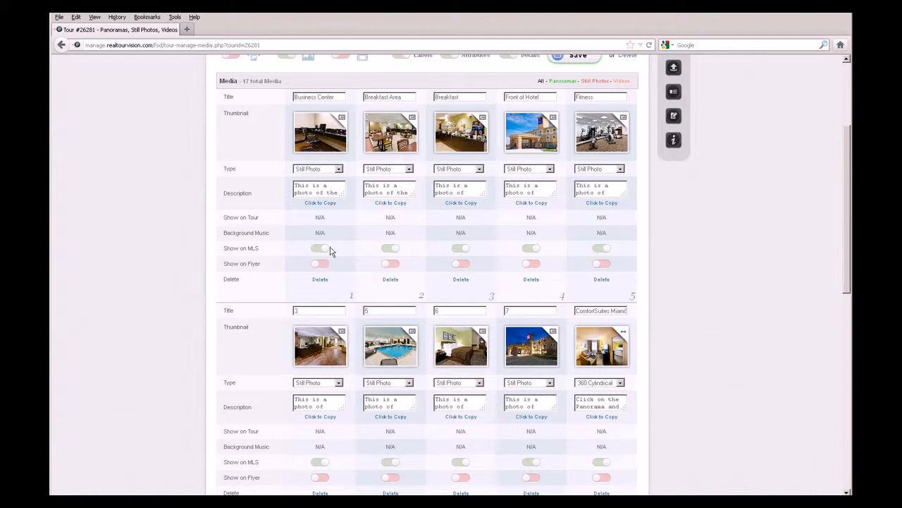
{"action": "left_click", "coordinate": [321, 266]}
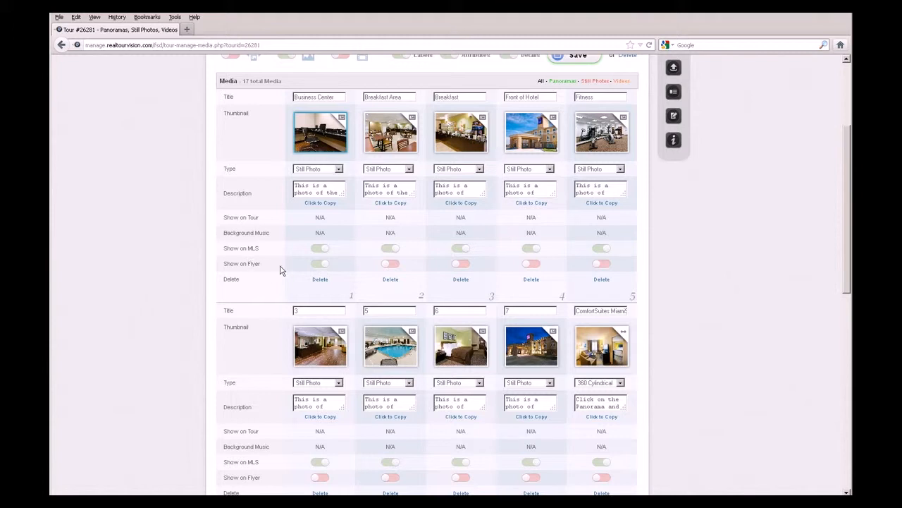
Toggle Show on Flyer repeatedly for the Business Center photo and leave it off.
{"action": "left_click", "coordinate": [319, 268]}
{"action": "left_click", "coordinate": [319, 269]}
{"action": "left_click", "coordinate": [319, 268]}
{"action": "left_click", "coordinate": [319, 267]}
{"action": "left_click", "coordinate": [319, 268]}
Try enabling Show on Flyer for the Business Center, Breakfast Area and Front of Hotel photos, and leave it off for all of them.
{"action": "scroll", "coordinate": [384, 271], "scroll_direction": "down", "scroll_amount": 5}
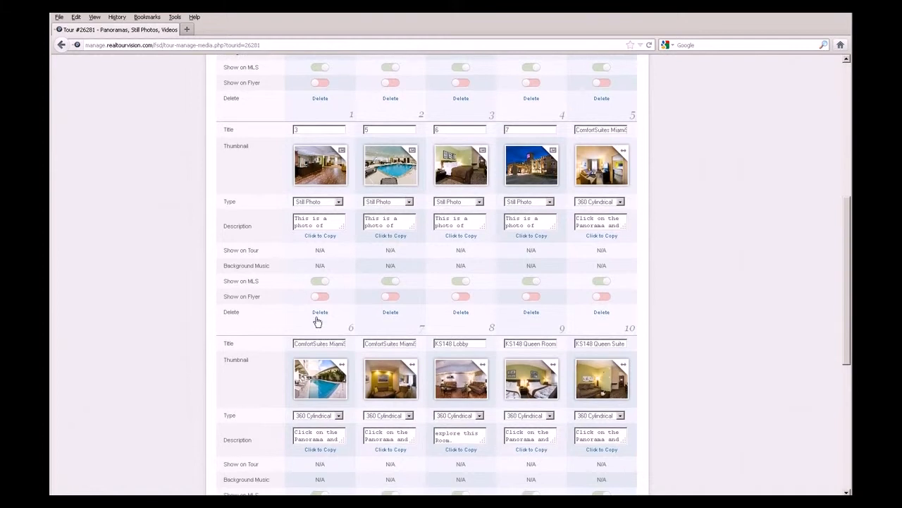
{"action": "scroll", "coordinate": [456, 303], "scroll_direction": "down", "scroll_amount": 4}
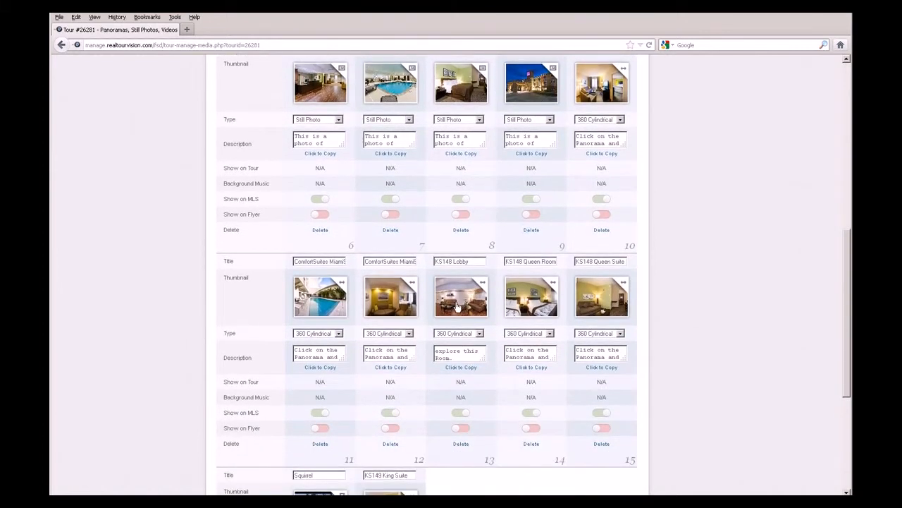
{"action": "scroll", "coordinate": [419, 311], "scroll_direction": "up", "scroll_amount": 6}
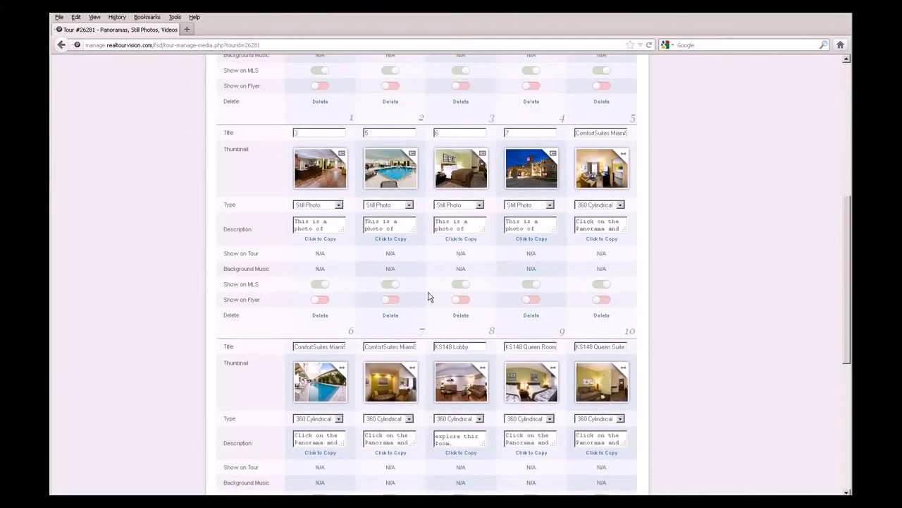
{"action": "scroll", "coordinate": [428, 296], "scroll_direction": "up", "scroll_amount": 4}
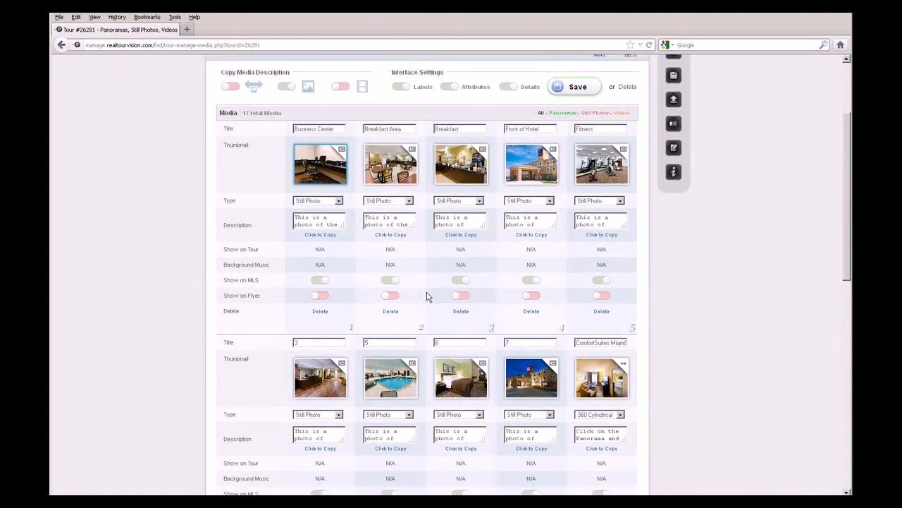
{"action": "left_click", "coordinate": [321, 301]}
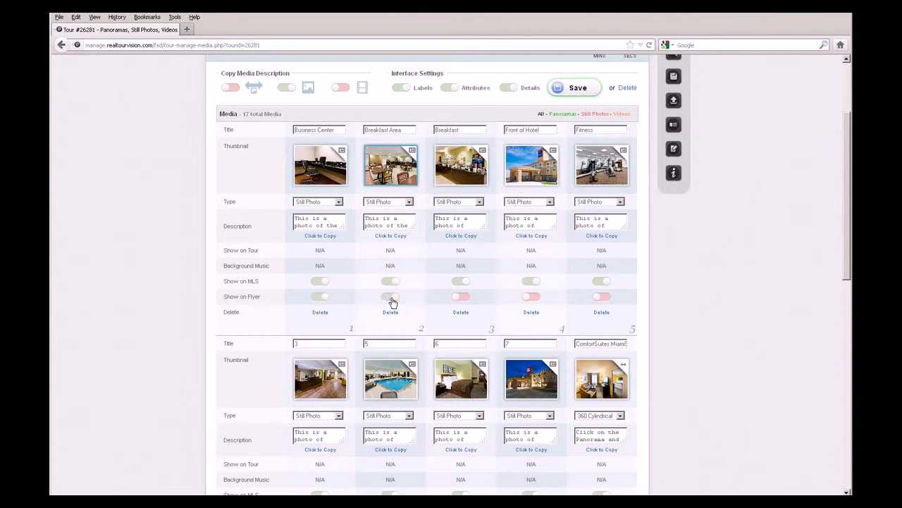
{"action": "left_click", "coordinate": [533, 300]}
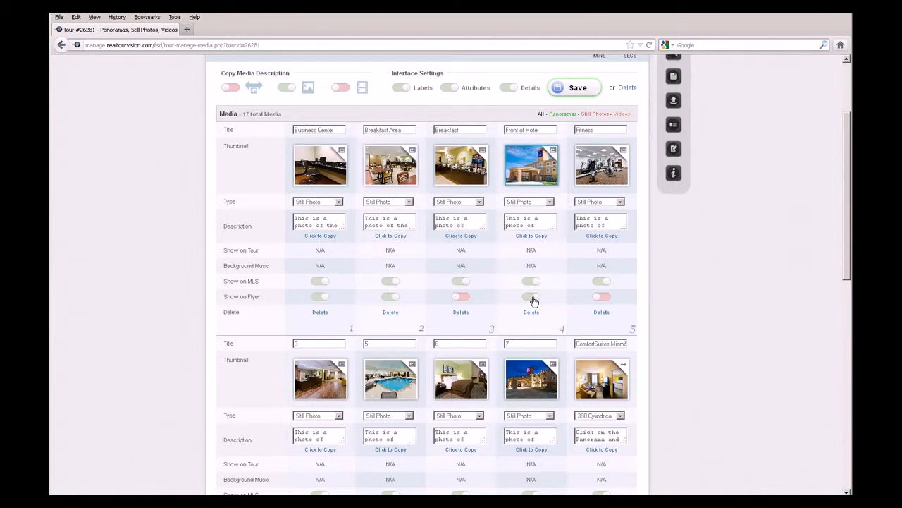
{"action": "left_click", "coordinate": [531, 301]}
{"action": "left_click", "coordinate": [322, 298]}
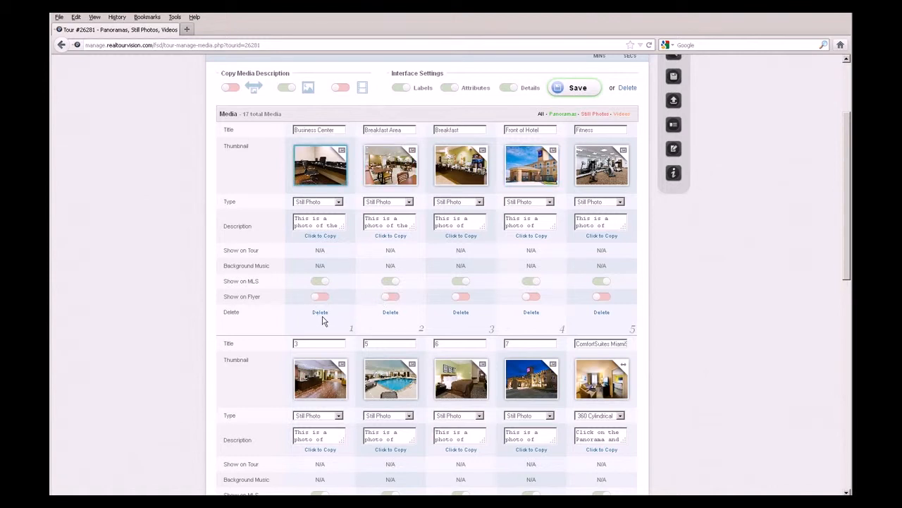
Look through the media list from the first still photos to the Squirrel video, checking each item's display options and delete option.
{"action": "scroll", "coordinate": [430, 338], "scroll_direction": "down", "scroll_amount": 13}
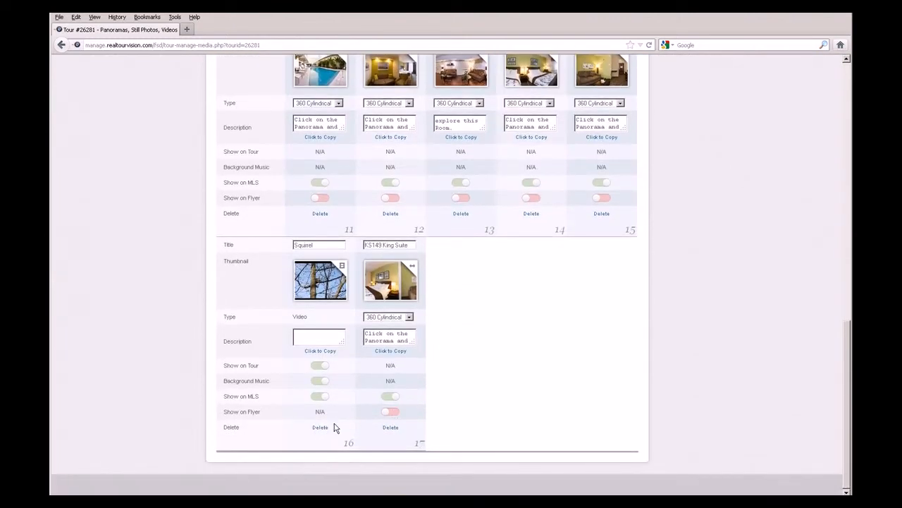
{"action": "scroll", "coordinate": [330, 358], "scroll_direction": "up", "scroll_amount": 6}
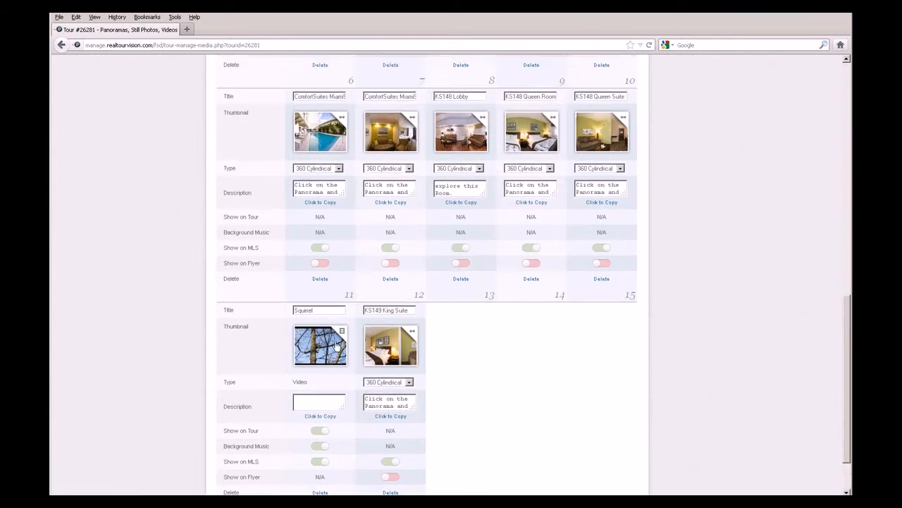
{"action": "scroll", "coordinate": [368, 338], "scroll_direction": "up", "scroll_amount": 3}
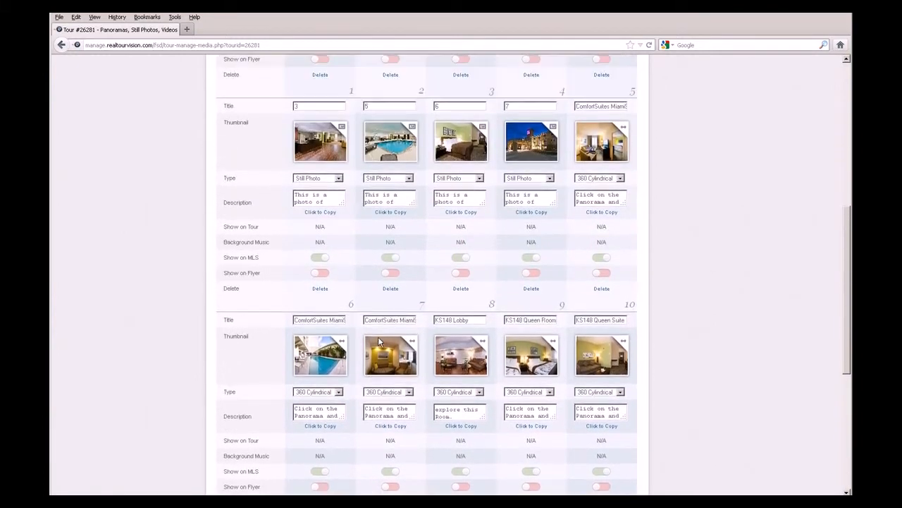
{"action": "scroll", "coordinate": [395, 341], "scroll_direction": "up", "scroll_amount": 3}
{"action": "scroll", "coordinate": [407, 339], "scroll_direction": "up", "scroll_amount": 3}
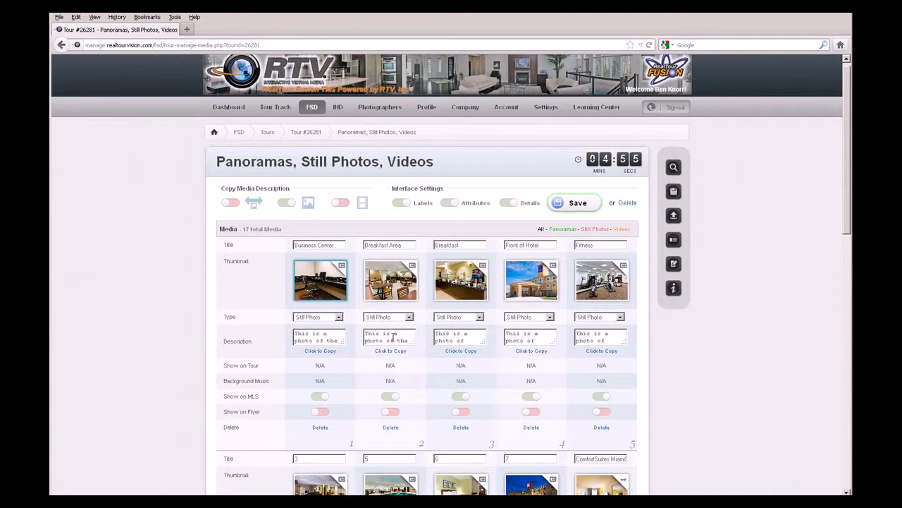
{"action": "scroll", "coordinate": [371, 376], "scroll_direction": "down", "scroll_amount": 1}
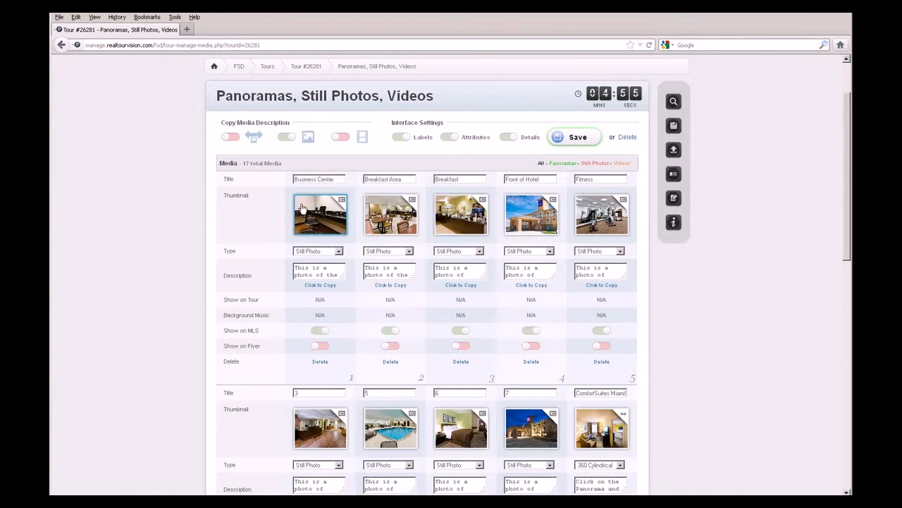
{"action": "scroll", "coordinate": [465, 356], "scroll_direction": "down", "scroll_amount": 5}
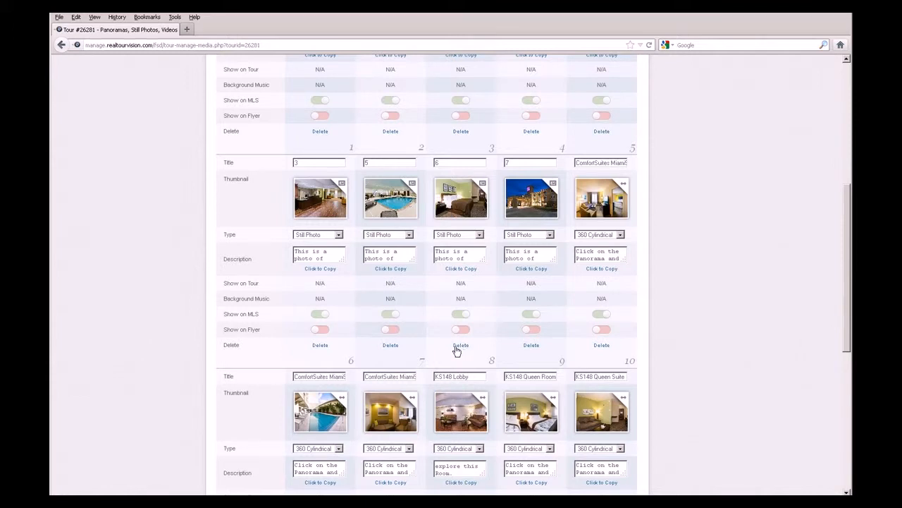
{"action": "scroll", "coordinate": [327, 245], "scroll_direction": "up", "scroll_amount": 3}
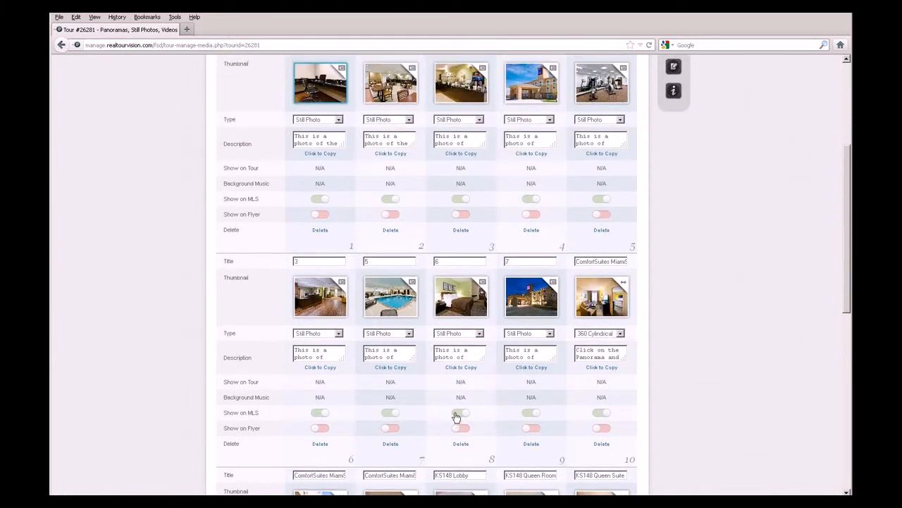
{"action": "scroll", "coordinate": [363, 280], "scroll_direction": "up", "scroll_amount": 2}
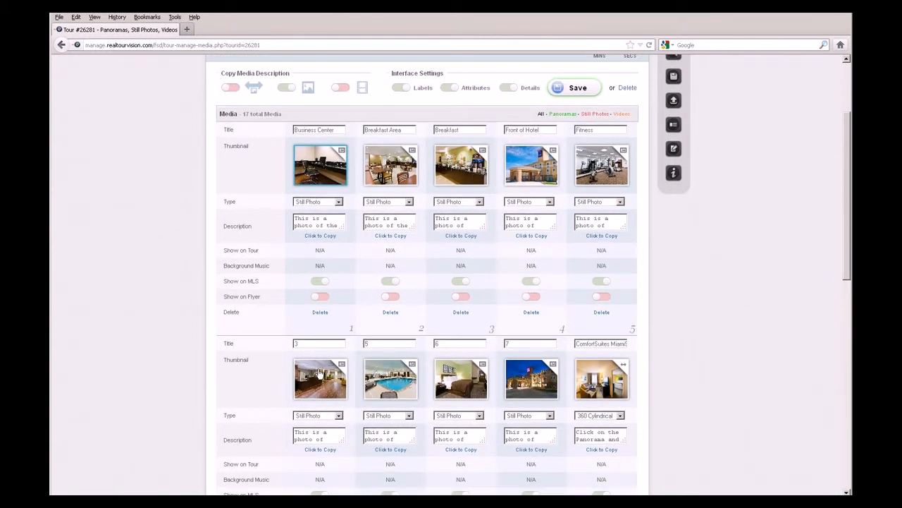
{"action": "scroll", "coordinate": [407, 282], "scroll_direction": "up", "scroll_amount": 1}
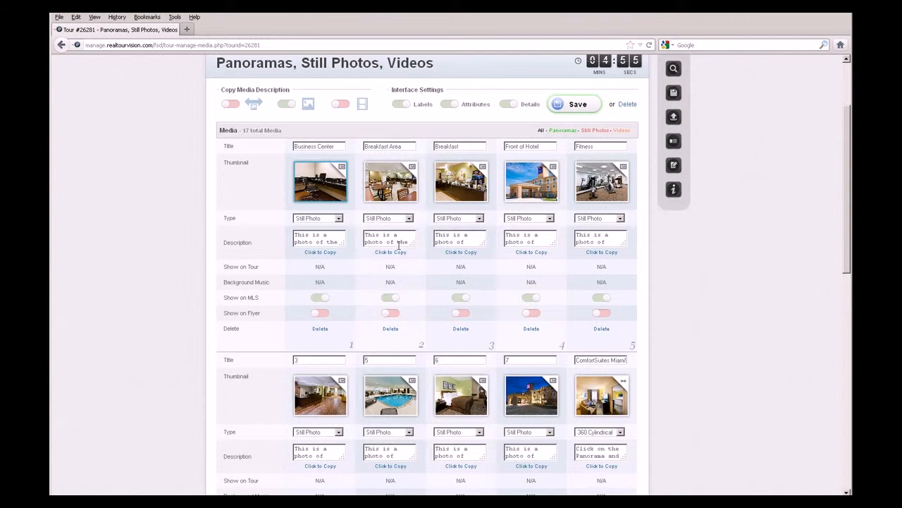
Start deleting the Business Center photo and cancel the deletion.
{"action": "scroll", "coordinate": [334, 252], "scroll_direction": "down", "scroll_amount": 2}
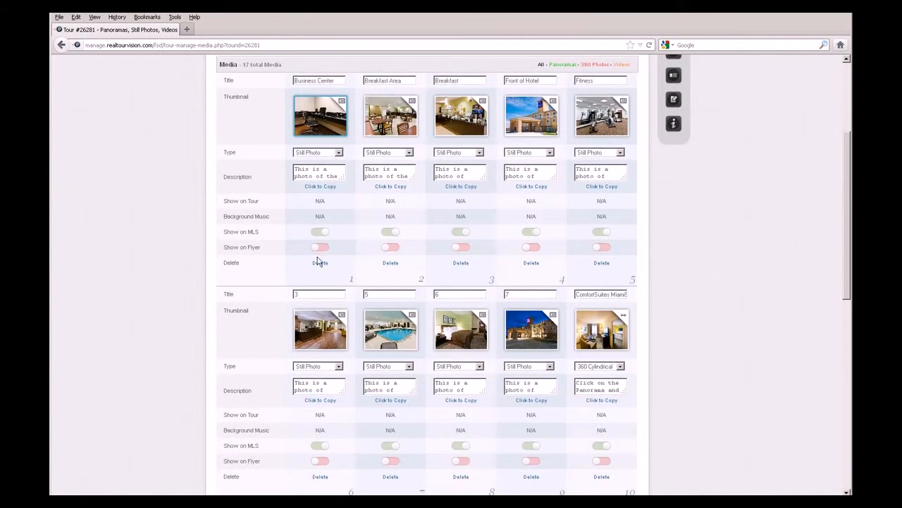
{"action": "scroll", "coordinate": [402, 258], "scroll_direction": "down", "scroll_amount": 4}
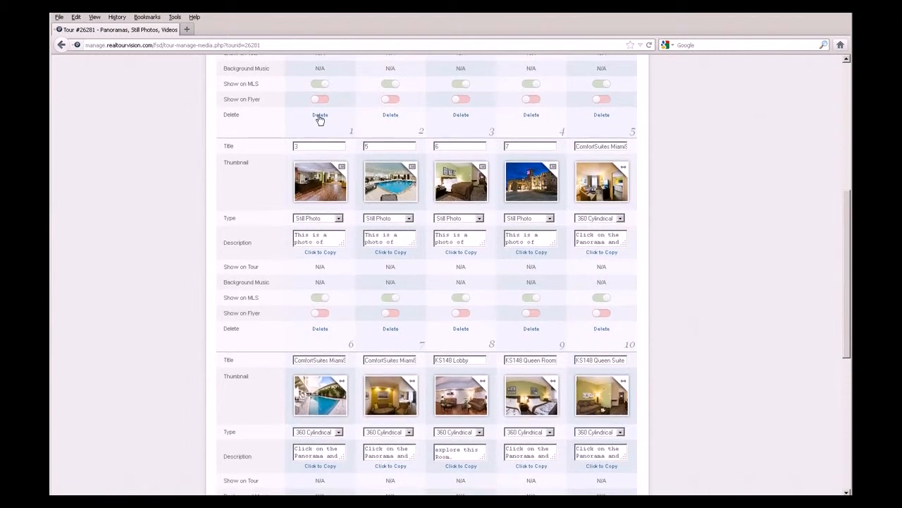
{"action": "left_click", "coordinate": [320, 117]}
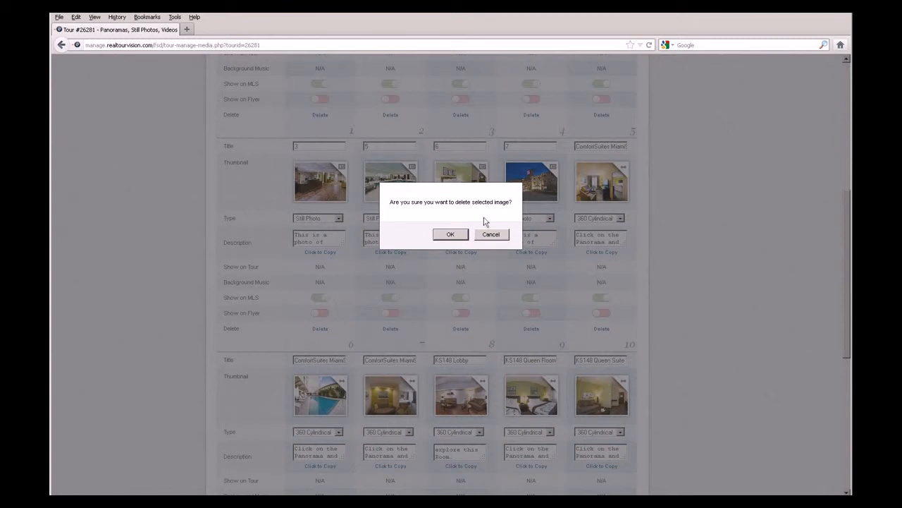
{"action": "left_click", "coordinate": [498, 236]}
Move the Front of Hotel photo to the first position in the media order, ahead of Business Center.
{"action": "scroll", "coordinate": [366, 260], "scroll_direction": "up", "scroll_amount": 5}
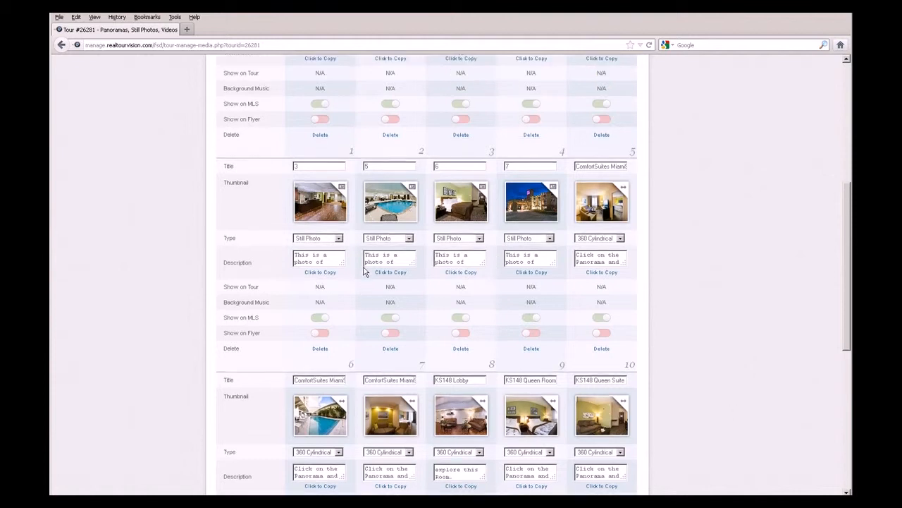
{"action": "scroll", "coordinate": [363, 247], "scroll_direction": "down", "scroll_amount": 1}
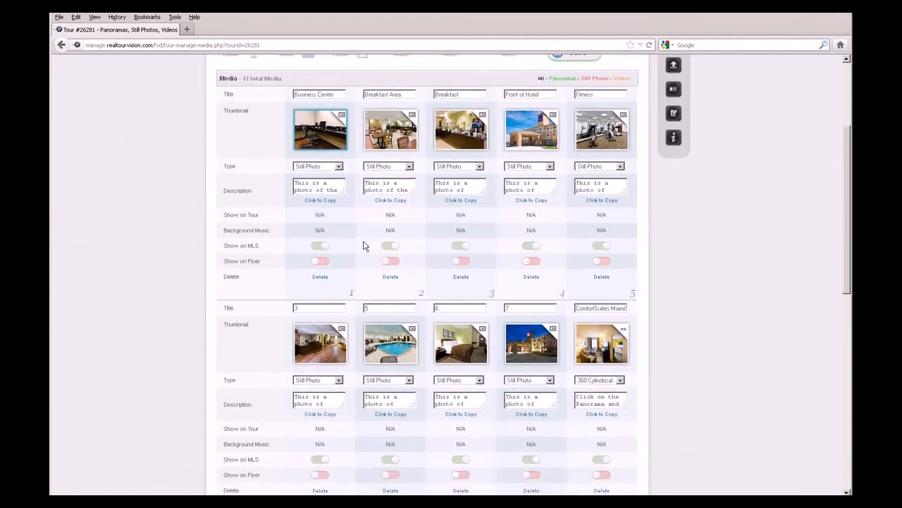
{"action": "scroll", "coordinate": [355, 235], "scroll_direction": "up", "scroll_amount": 1}
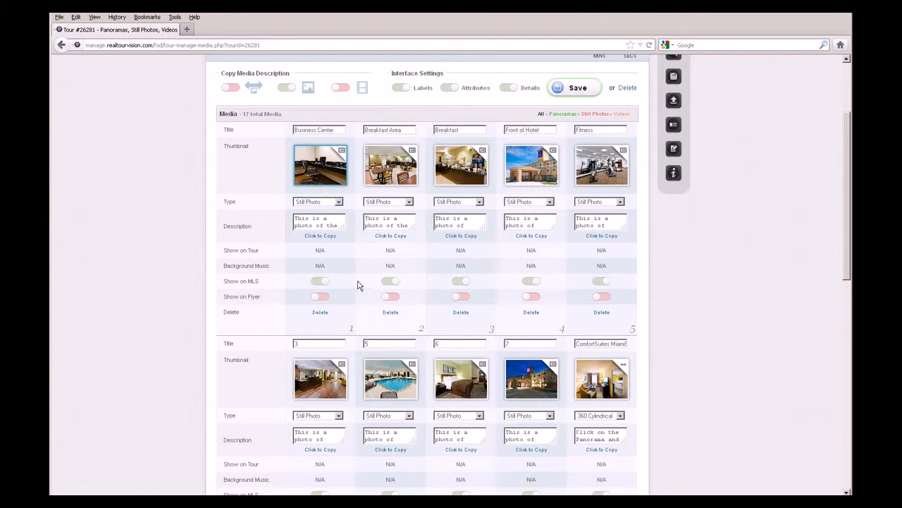
{"action": "scroll", "coordinate": [358, 285], "scroll_direction": "up", "scroll_amount": 3}
{"action": "scroll", "coordinate": [396, 260], "scroll_direction": "down", "scroll_amount": 3}
{"action": "left_click_drag", "start_coordinate": [537, 163], "coordinate": [319, 162]}
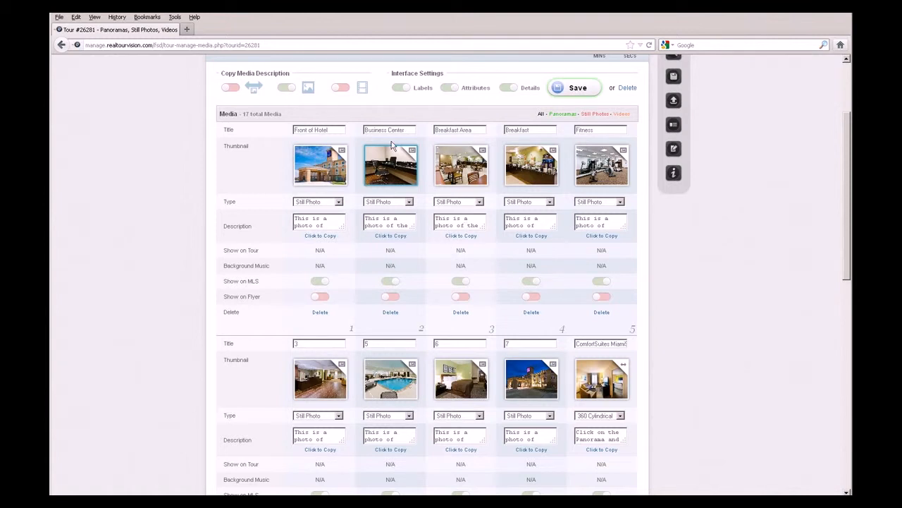
Try hiding the row labels of the media list and showing them again, twice.
{"action": "scroll", "coordinate": [407, 395], "scroll_direction": "down", "scroll_amount": 10}
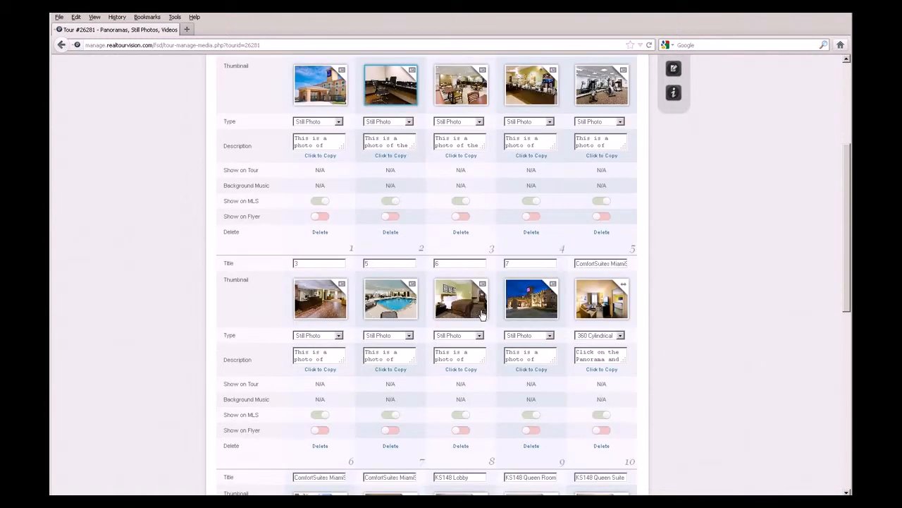
{"action": "scroll", "coordinate": [522, 302], "scroll_direction": "down", "scroll_amount": 5}
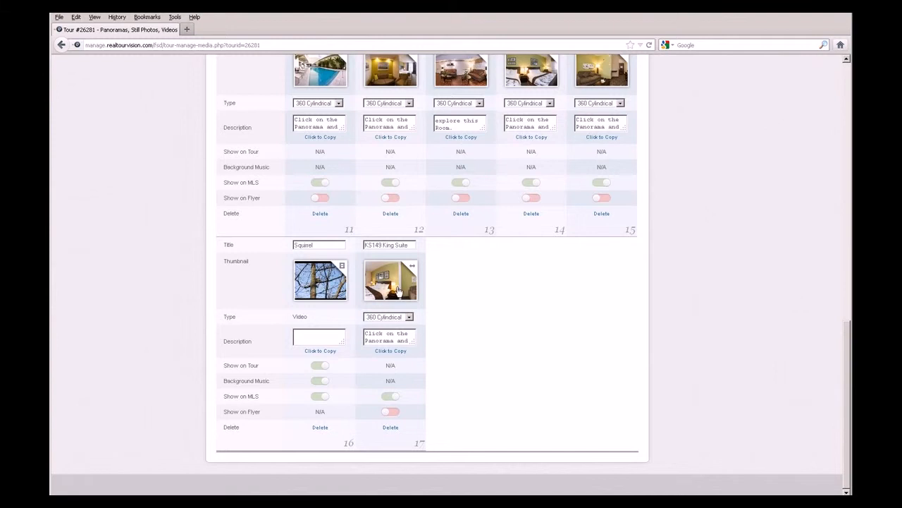
{"action": "scroll", "coordinate": [437, 279], "scroll_direction": "up", "scroll_amount": 2}
{"action": "scroll", "coordinate": [437, 279], "scroll_direction": "down", "scroll_amount": 2}
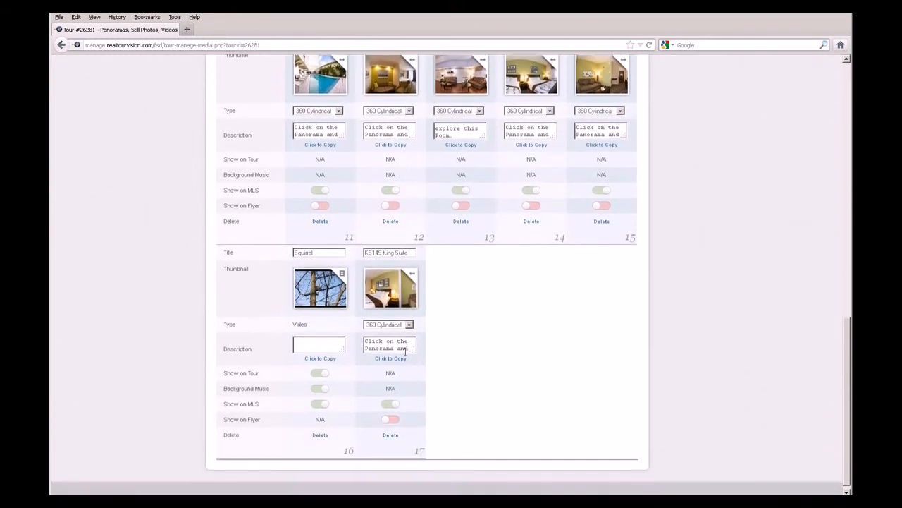
{"action": "scroll", "coordinate": [431, 276], "scroll_direction": "up", "scroll_amount": 6}
{"action": "scroll", "coordinate": [476, 272], "scroll_direction": "up", "scroll_amount": 2}
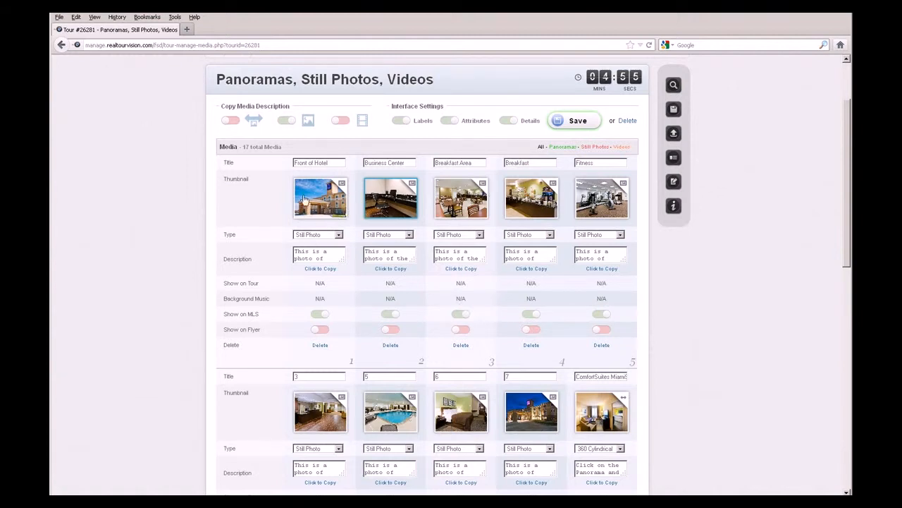
{"action": "left_click", "coordinate": [400, 122]}
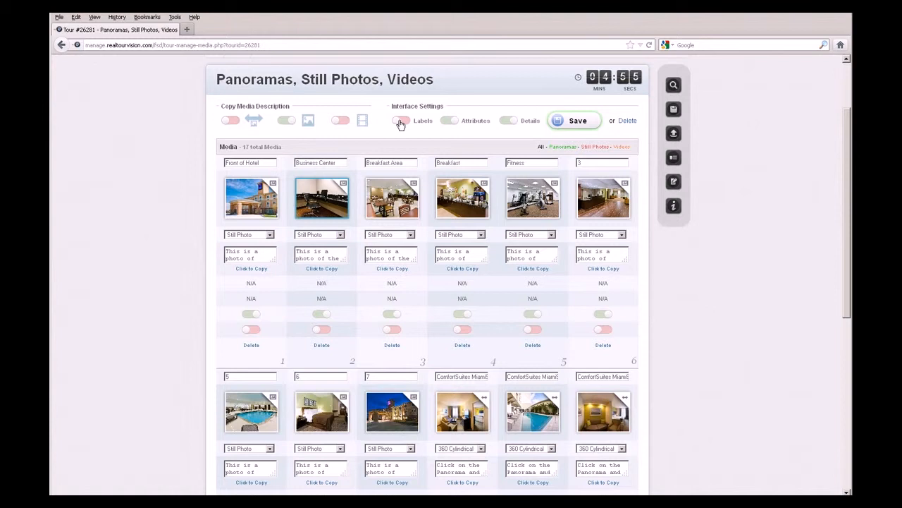
{"action": "left_click", "coordinate": [400, 121]}
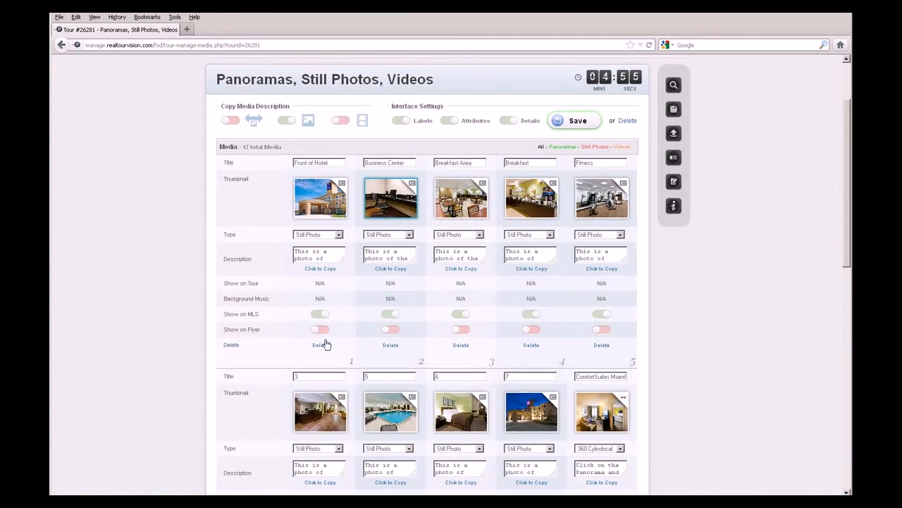
{"action": "left_click", "coordinate": [400, 122]}
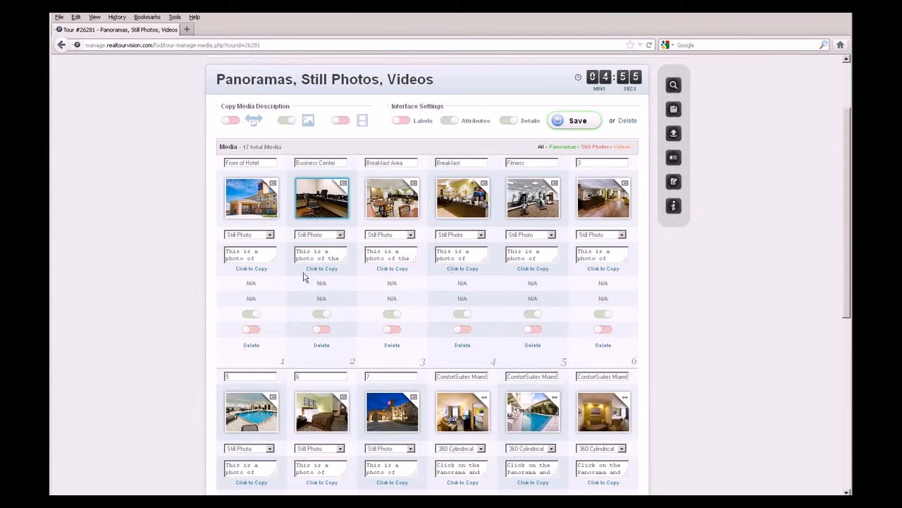
{"action": "left_click", "coordinate": [403, 123]}
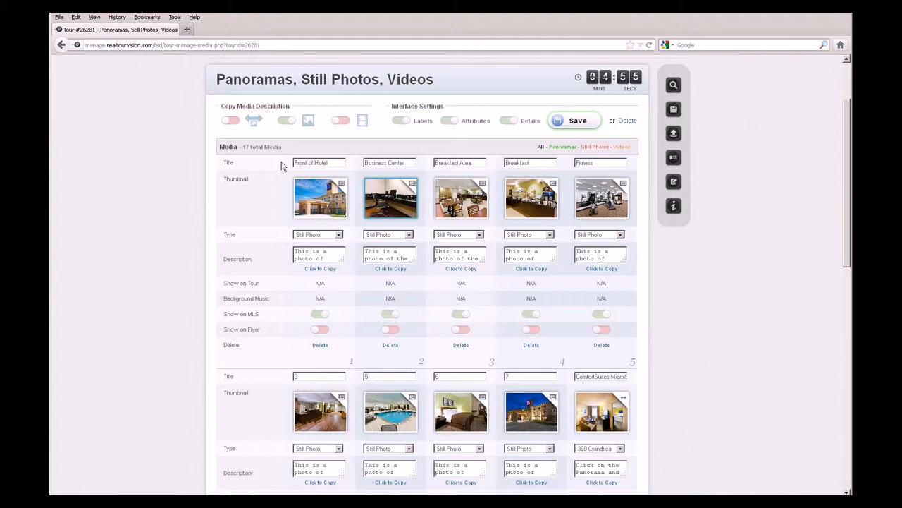
Hide the labels and the attributes in the media list's interface settings.
{"action": "left_click", "coordinate": [401, 121]}
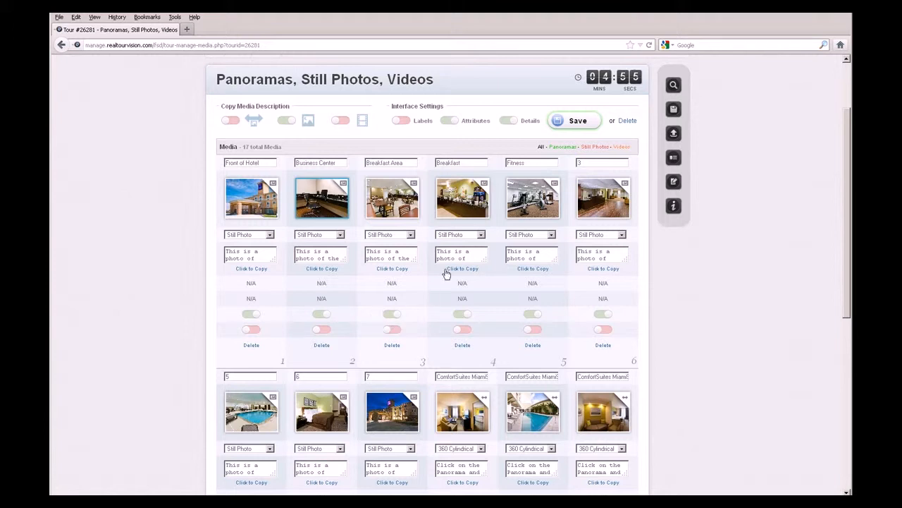
{"action": "left_click", "coordinate": [448, 122]}
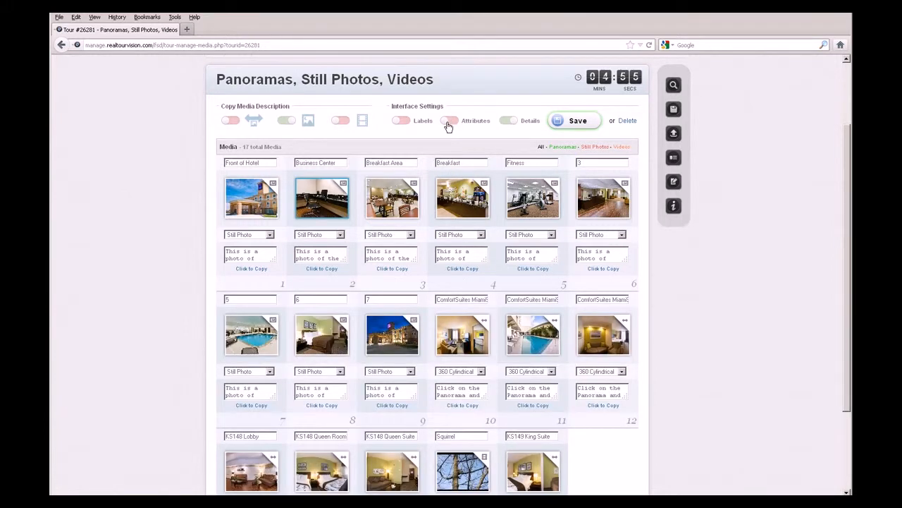
{"action": "left_click", "coordinate": [448, 122]}
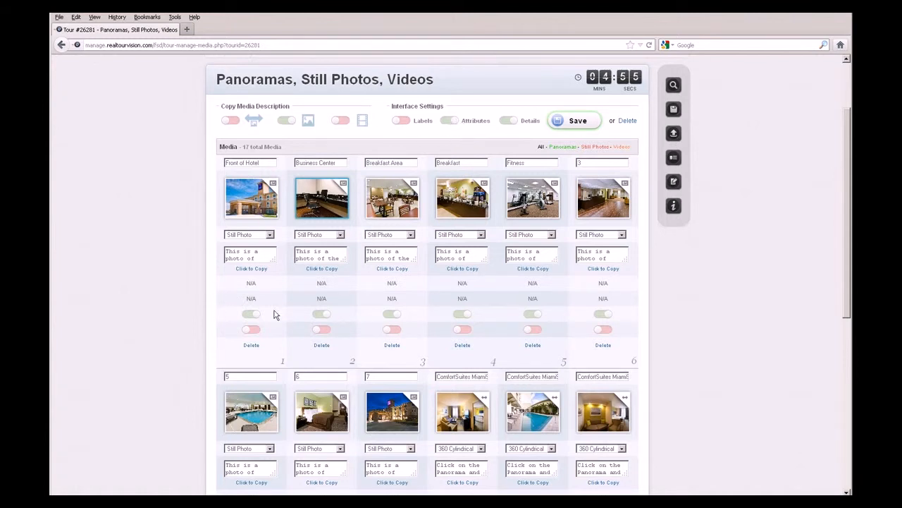
{"action": "left_click", "coordinate": [447, 123]}
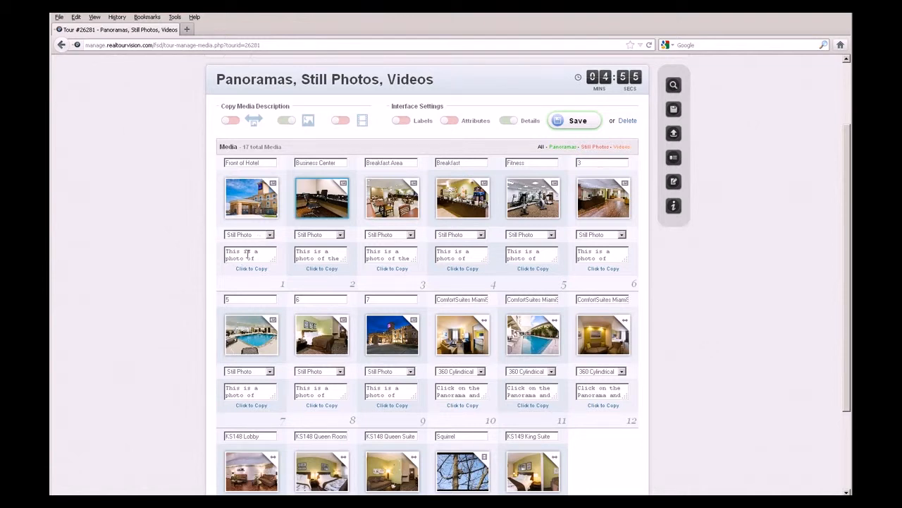
Look over the 17 tour media in the compact list, from Front of Hotel to KS149 King Suite.
{"action": "scroll", "coordinate": [415, 267], "scroll_direction": "down", "scroll_amount": 1}
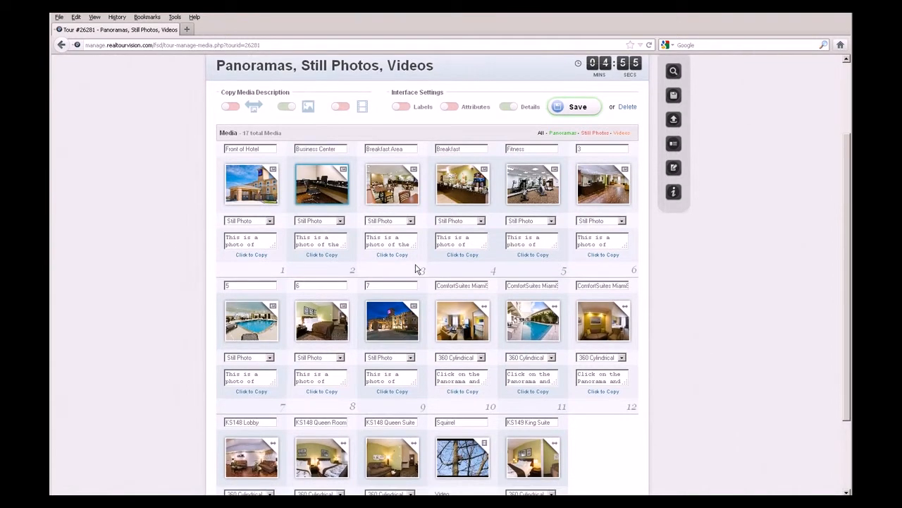
{"action": "scroll", "coordinate": [415, 264], "scroll_direction": "down", "scroll_amount": 1}
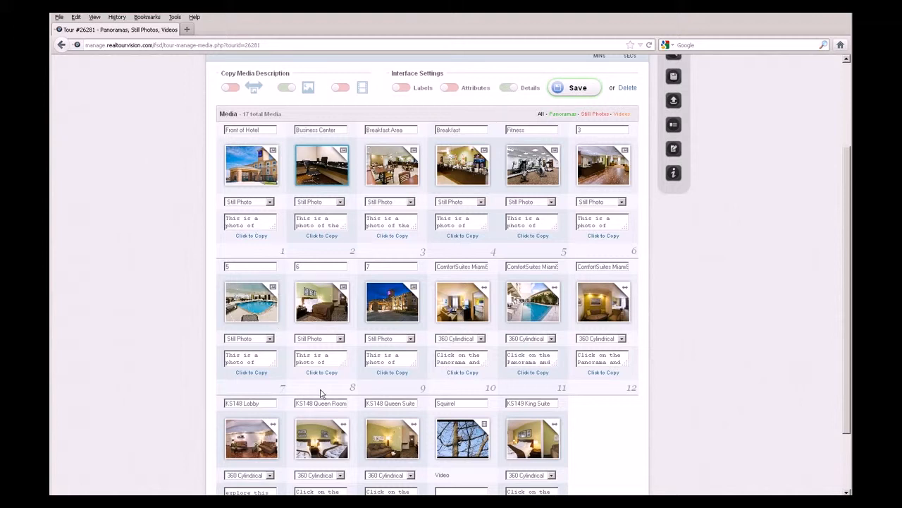
{"action": "scroll", "coordinate": [413, 349], "scroll_direction": "down", "scroll_amount": 3}
{"action": "scroll", "coordinate": [418, 349], "scroll_direction": "down", "scroll_amount": 1}
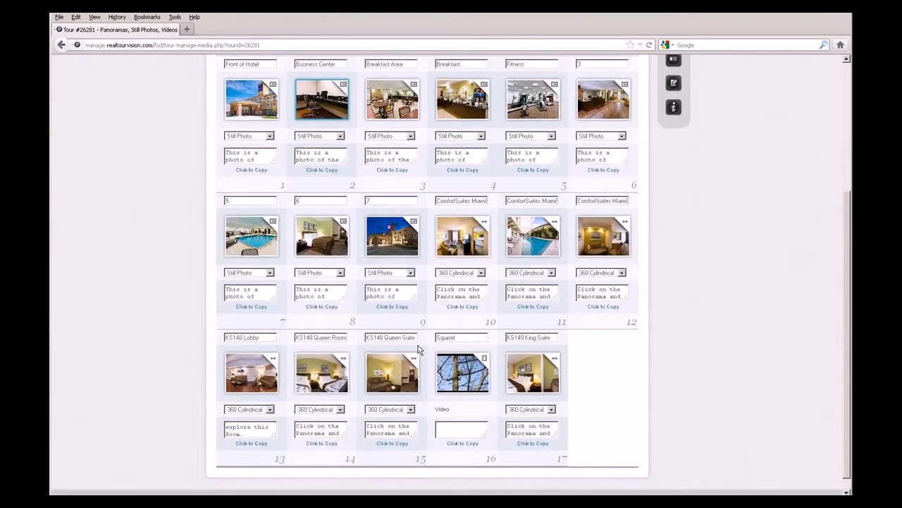
{"action": "scroll", "coordinate": [497, 408], "scroll_direction": "up", "scroll_amount": 1}
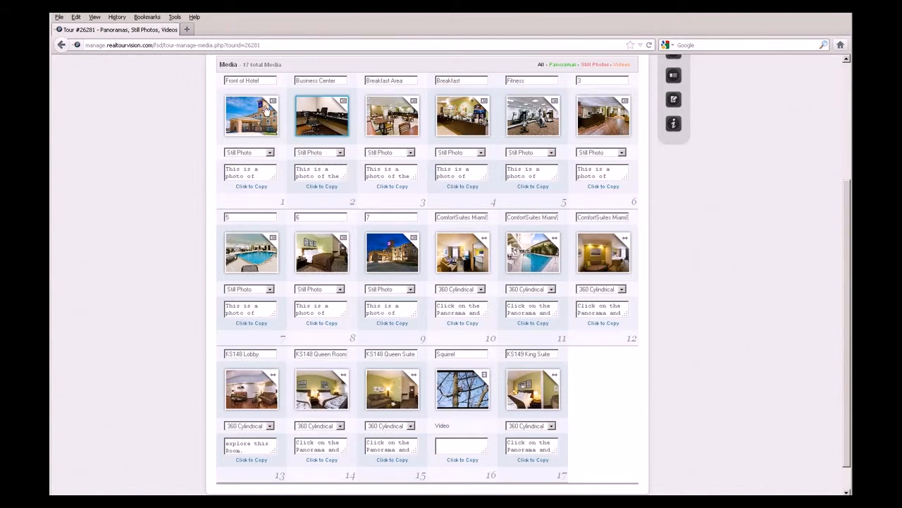
{"action": "scroll", "coordinate": [367, 258], "scroll_direction": "up", "scroll_amount": 1}
{"action": "scroll", "coordinate": [366, 257], "scroll_direction": "up", "scroll_amount": 3}
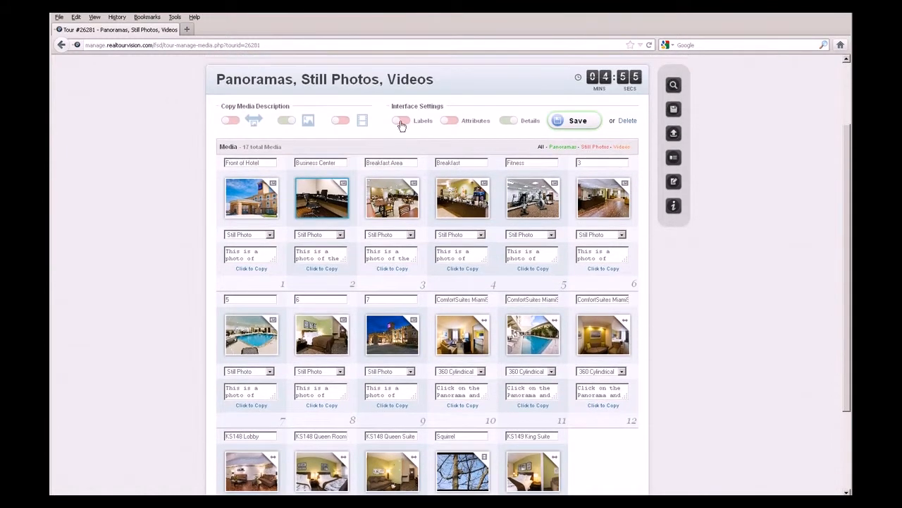
{"action": "scroll", "coordinate": [417, 240], "scroll_direction": "down", "scroll_amount": 2}
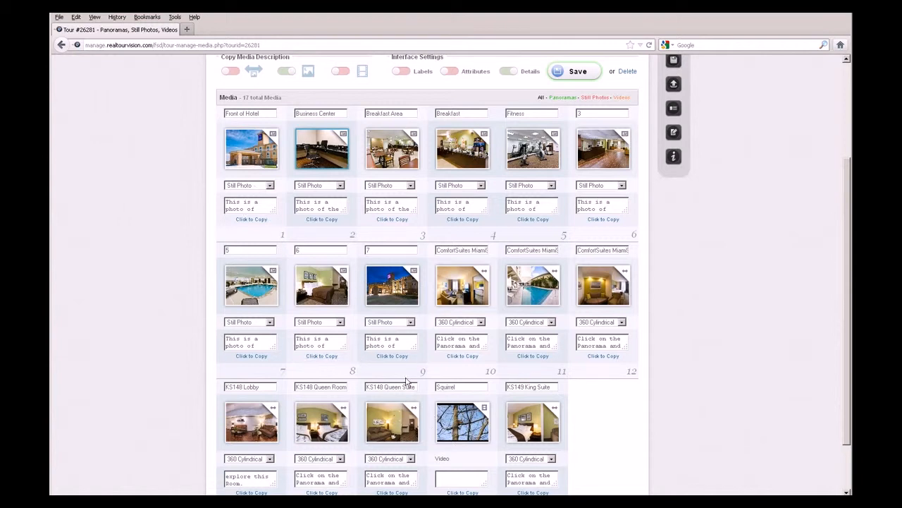
{"action": "scroll", "coordinate": [701, 240], "scroll_direction": "down", "scroll_amount": 2}
{"action": "scroll", "coordinate": [696, 256], "scroll_direction": "up", "scroll_amount": 5}
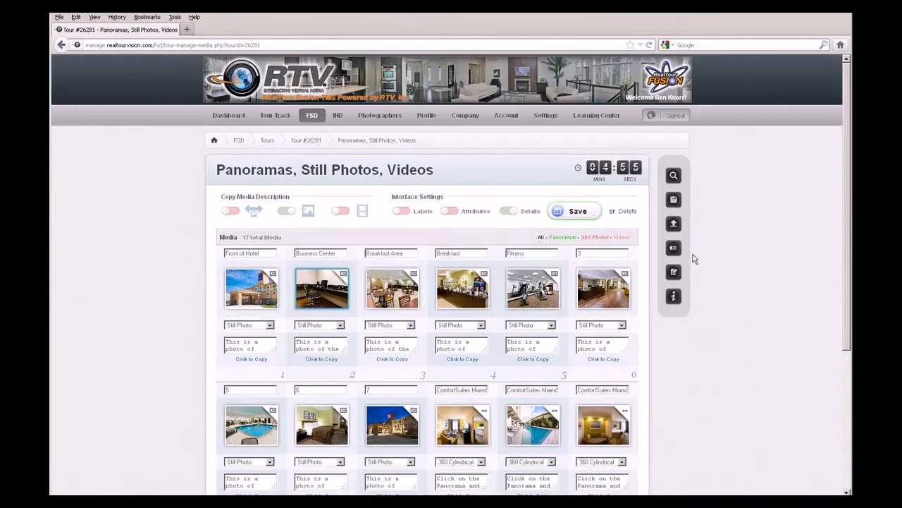
{"action": "scroll", "coordinate": [695, 256], "scroll_direction": "down", "scroll_amount": 5}
{"action": "scroll", "coordinate": [694, 260], "scroll_direction": "up", "scroll_amount": 3}
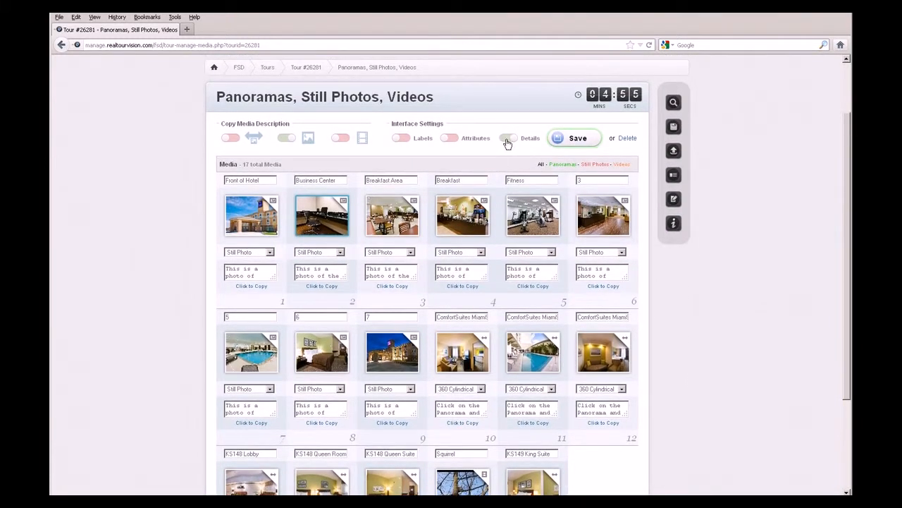
Hide the details in the media list's interface settings, leaving only titles and thumbnails.
{"action": "left_click", "coordinate": [506, 140]}
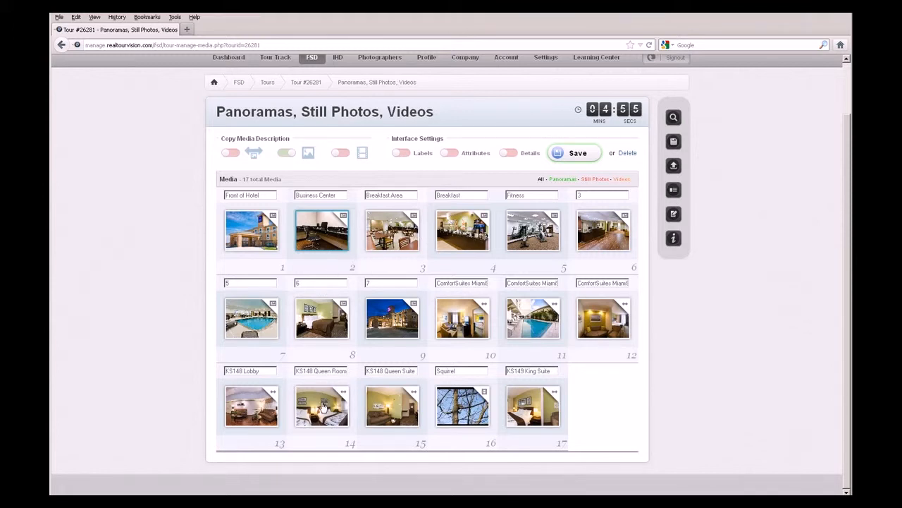
{"action": "scroll", "coordinate": [529, 367], "scroll_direction": "up", "scroll_amount": 2}
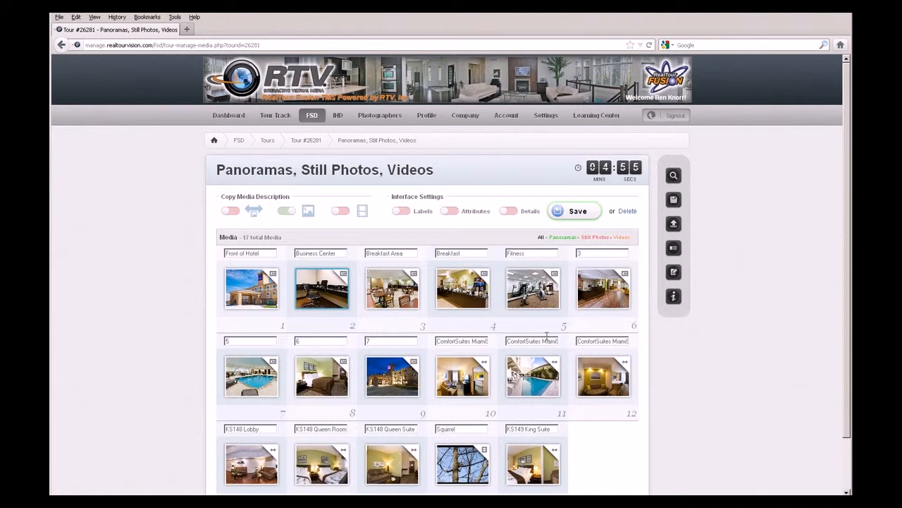
{"action": "scroll", "coordinate": [570, 348], "scroll_direction": "down", "scroll_amount": 2}
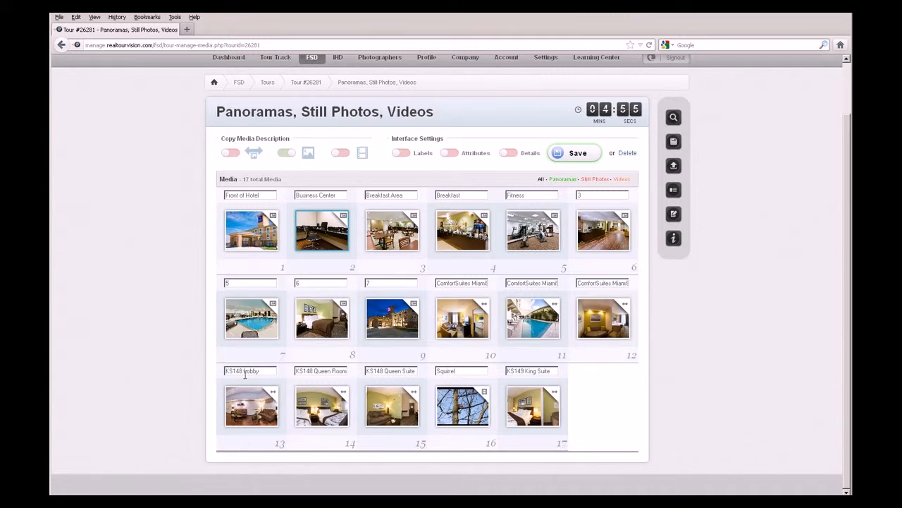
Arrange photo 3 and the KS148 Lobby panorama right after Front of Hotel, followed by Breakfast Area at position 4.
{"action": "left_click_drag", "start_coordinate": [249, 415], "coordinate": [321, 235]}
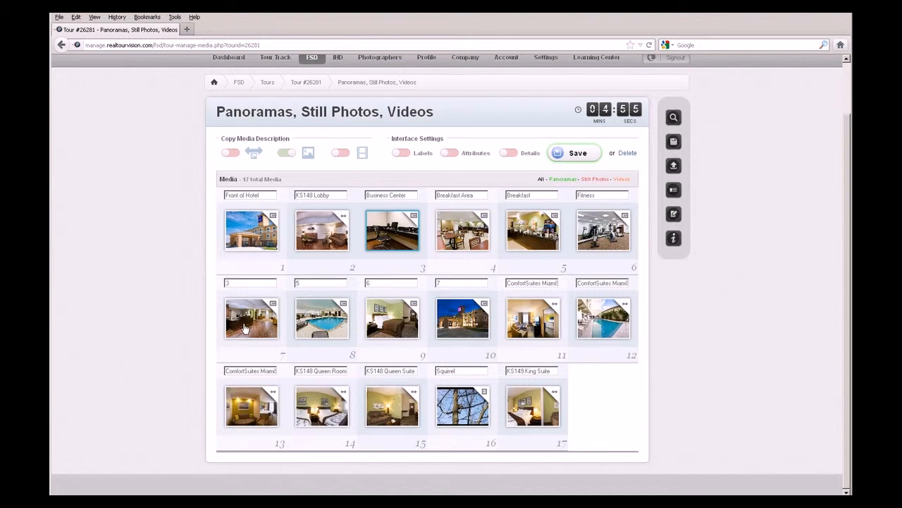
{"action": "left_click_drag", "start_coordinate": [243, 330], "coordinate": [318, 233]}
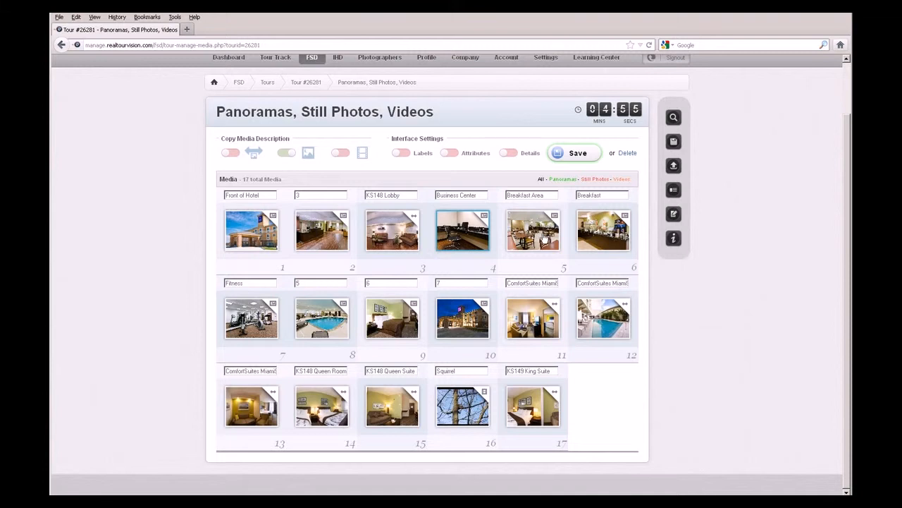
{"action": "left_click_drag", "start_coordinate": [546, 238], "coordinate": [463, 232]}
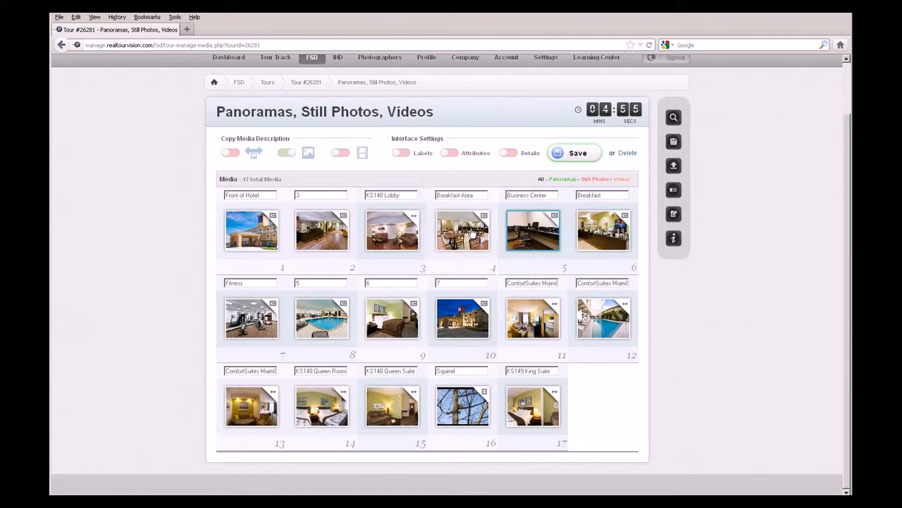
Reorder the still photos so Breakfast, 6, 5 and Fitness occupy positions 5 to 8, ahead of Business Center.
{"action": "left_click_drag", "start_coordinate": [395, 328], "coordinate": [533, 238]}
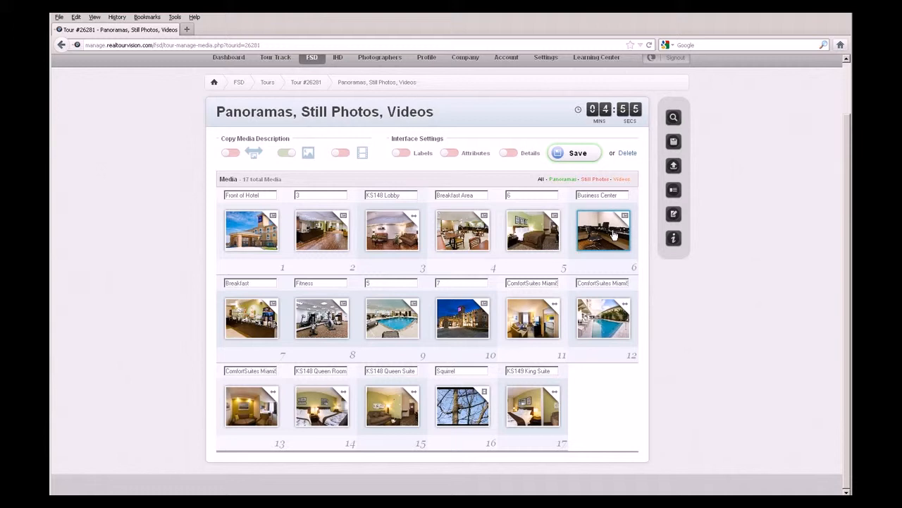
{"action": "left_click_drag", "start_coordinate": [242, 325], "coordinate": [522, 243]}
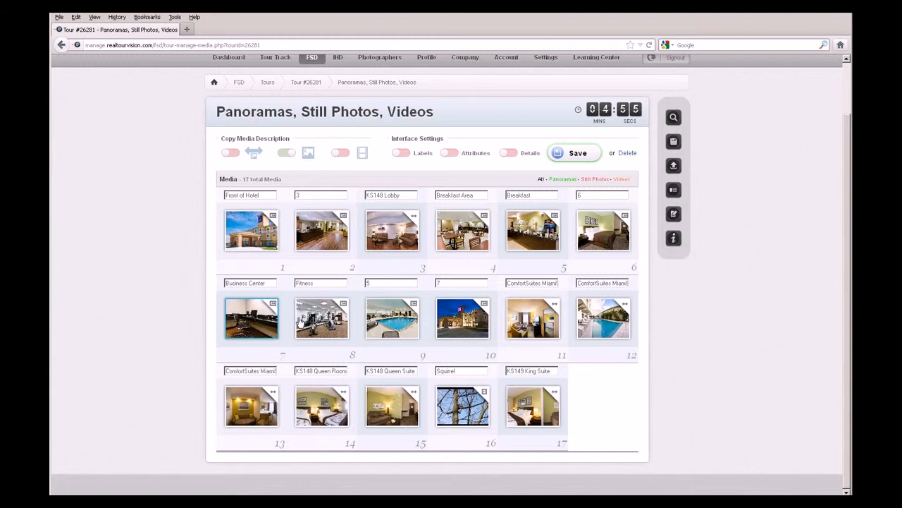
{"action": "left_click_drag", "start_coordinate": [386, 330], "coordinate": [240, 326]}
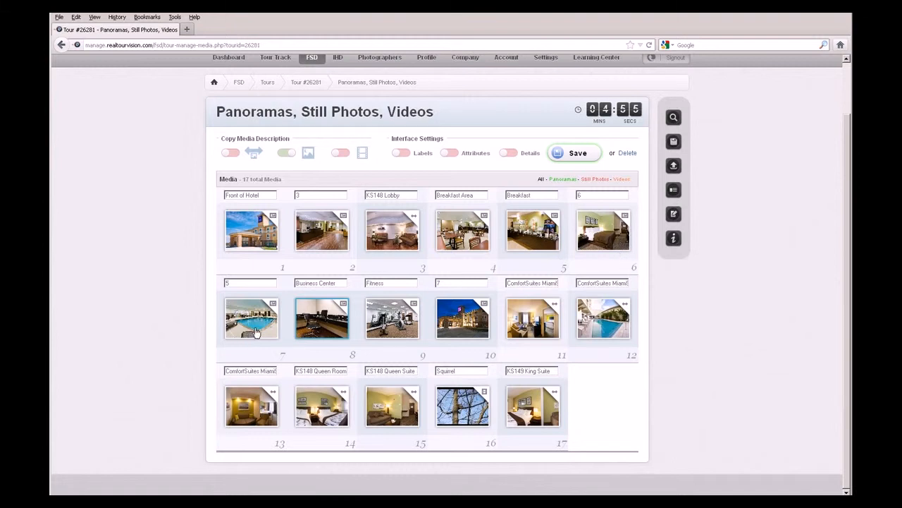
{"action": "left_click_drag", "start_coordinate": [405, 325], "coordinate": [303, 321]}
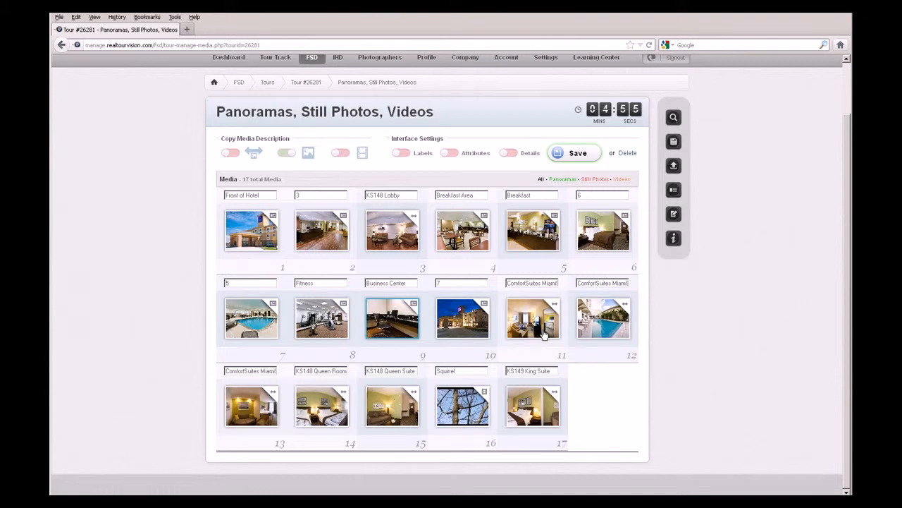
Move the ComfortSuites Miami pool panorama to position 8 before Fitness, and the two ComfortSuites room panoramas to positions 10 and 11.
{"action": "left_click_drag", "start_coordinate": [544, 331], "coordinate": [422, 330]}
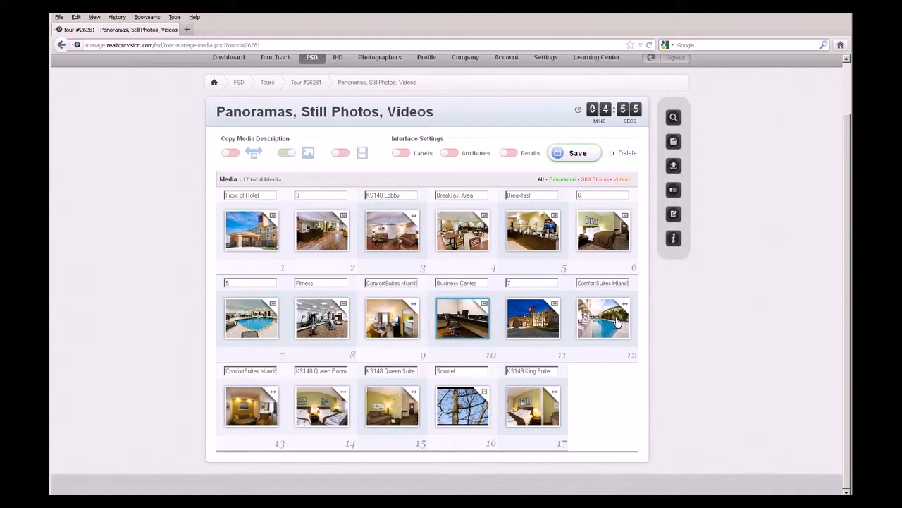
{"action": "left_click_drag", "start_coordinate": [611, 329], "coordinate": [326, 325]}
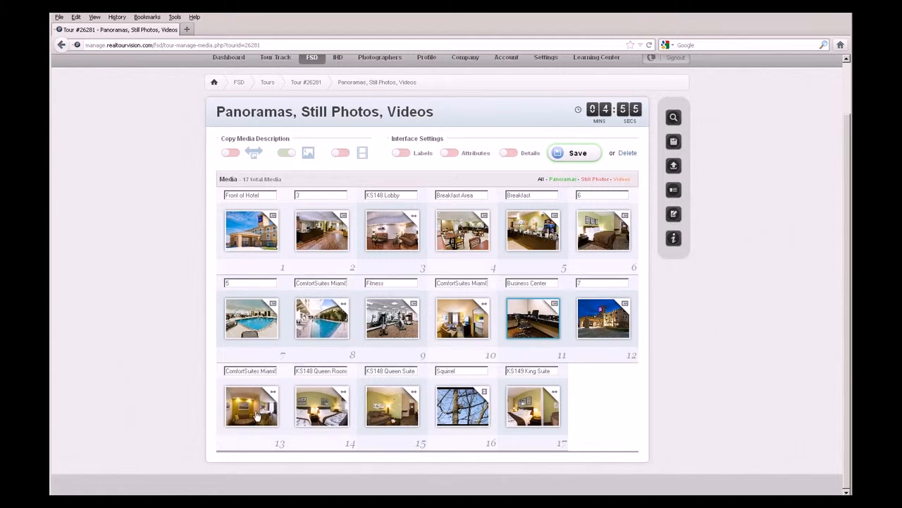
{"action": "left_click_drag", "start_coordinate": [251, 417], "coordinate": [457, 359]}
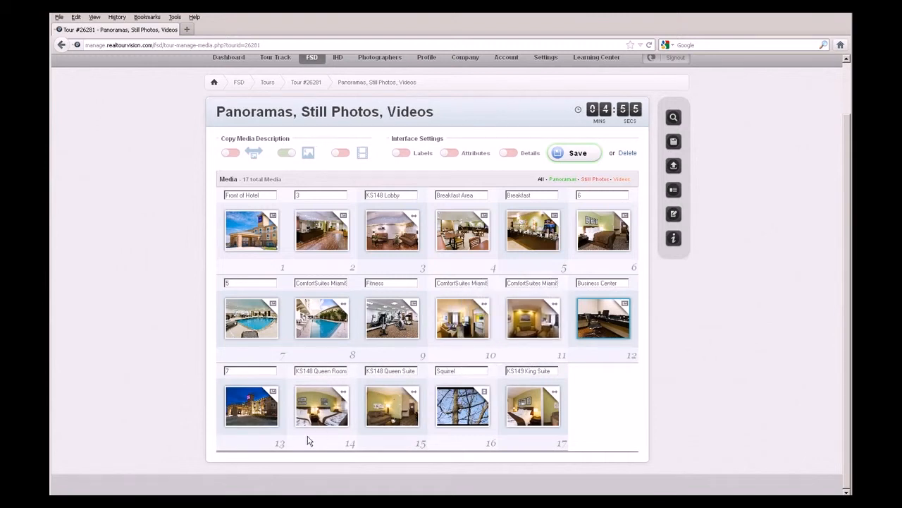
Move KS148 Queen Room to position 12, KS149 King Suite to 14 and KS148 Queen Suite to 15, and save the media order.
{"action": "left_click_drag", "start_coordinate": [328, 423], "coordinate": [579, 338]}
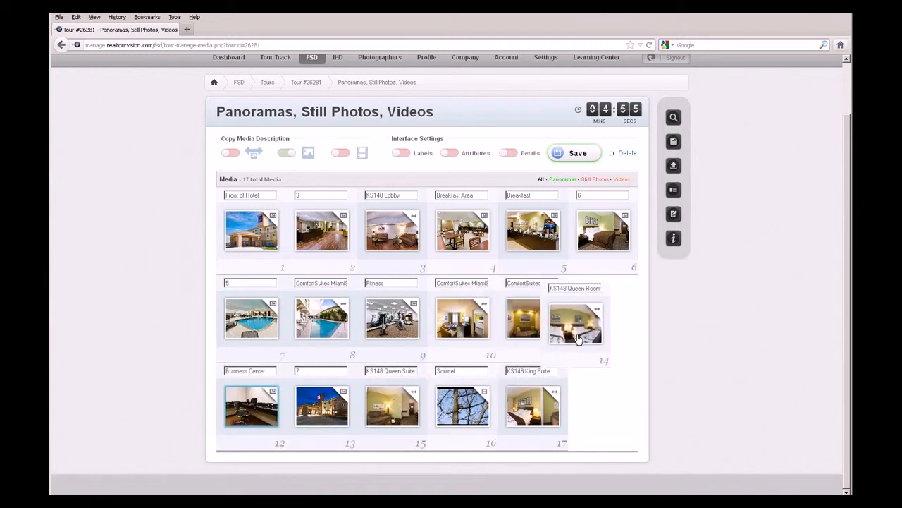
{"action": "left_click_drag", "start_coordinate": [539, 417], "coordinate": [320, 401]}
{"action": "left_click_drag", "start_coordinate": [480, 407], "coordinate": [392, 405]}
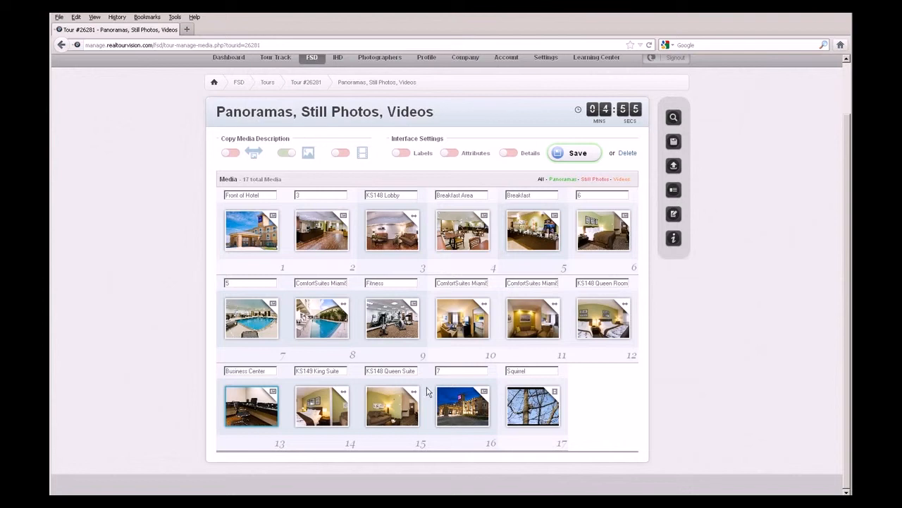
{"action": "left_click", "coordinate": [576, 157]}
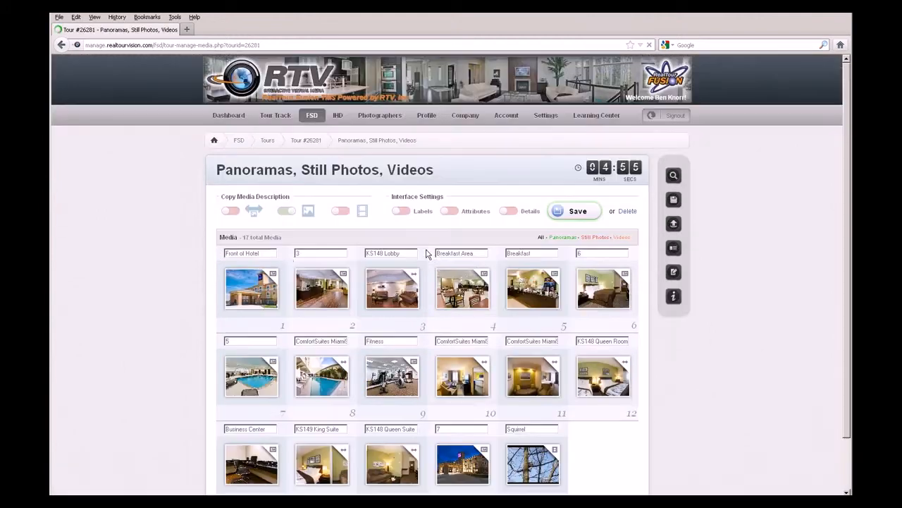
Show the details, attributes and labels again in the interface settings and review the reordered media list.
{"action": "scroll", "coordinate": [395, 345], "scroll_direction": "down", "scroll_amount": 2}
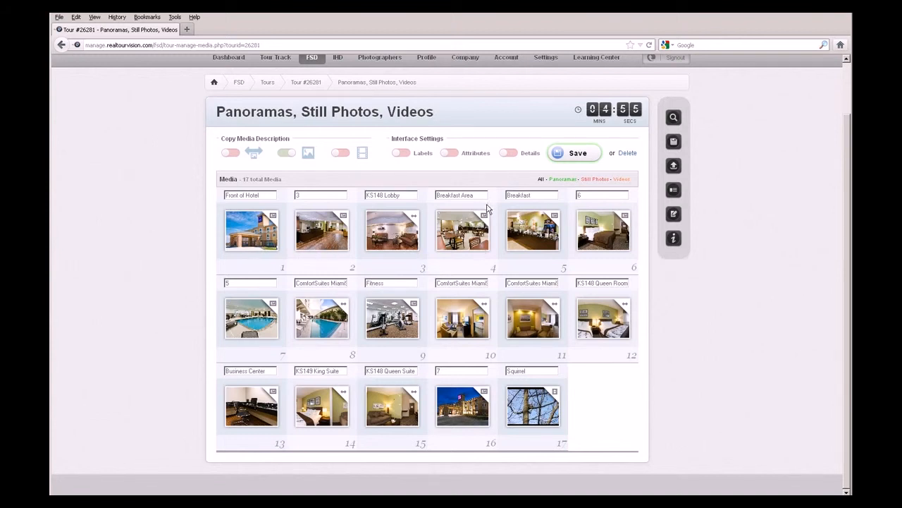
{"action": "left_click", "coordinate": [512, 155]}
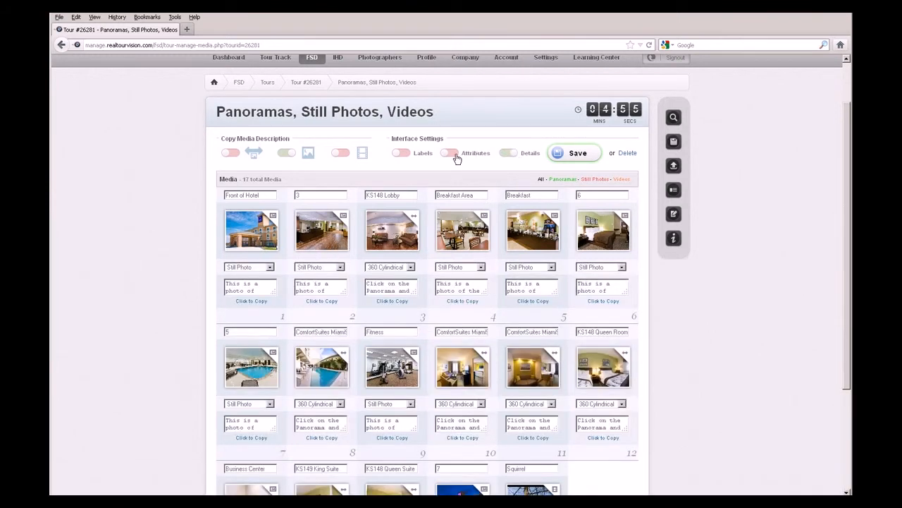
{"action": "left_click", "coordinate": [452, 154]}
{"action": "left_click", "coordinate": [403, 153]}
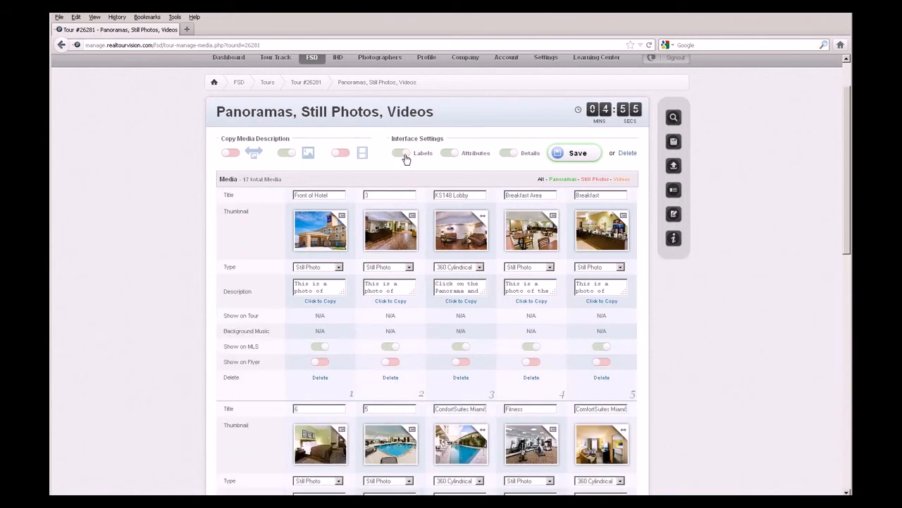
{"action": "scroll", "coordinate": [383, 307], "scroll_direction": "down", "scroll_amount": 5}
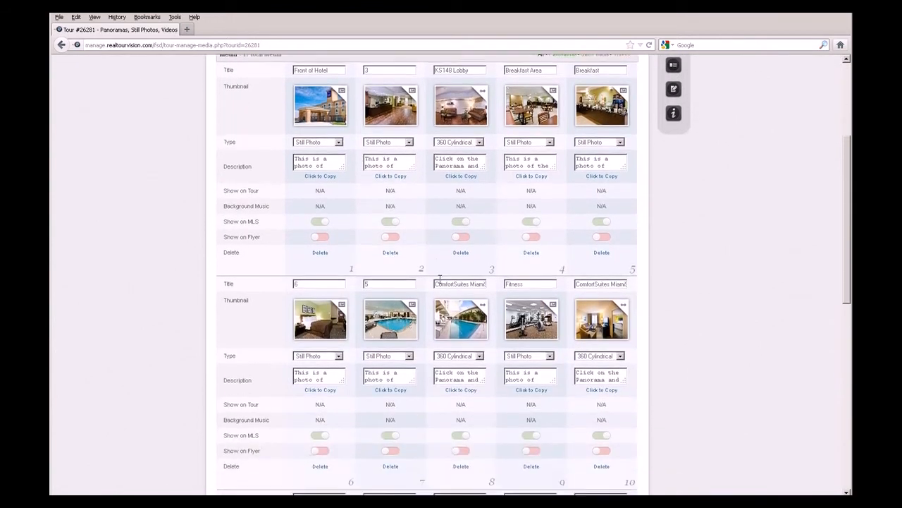
{"action": "scroll", "coordinate": [481, 275], "scroll_direction": "down", "scroll_amount": 4}
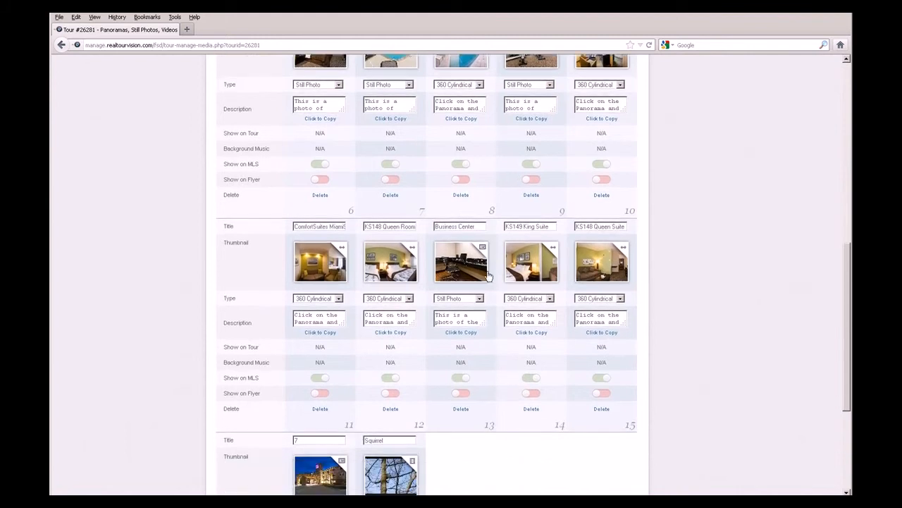
{"action": "scroll", "coordinate": [480, 282], "scroll_direction": "up", "scroll_amount": 3}
{"action": "scroll", "coordinate": [470, 295], "scroll_direction": "up", "scroll_amount": 6}
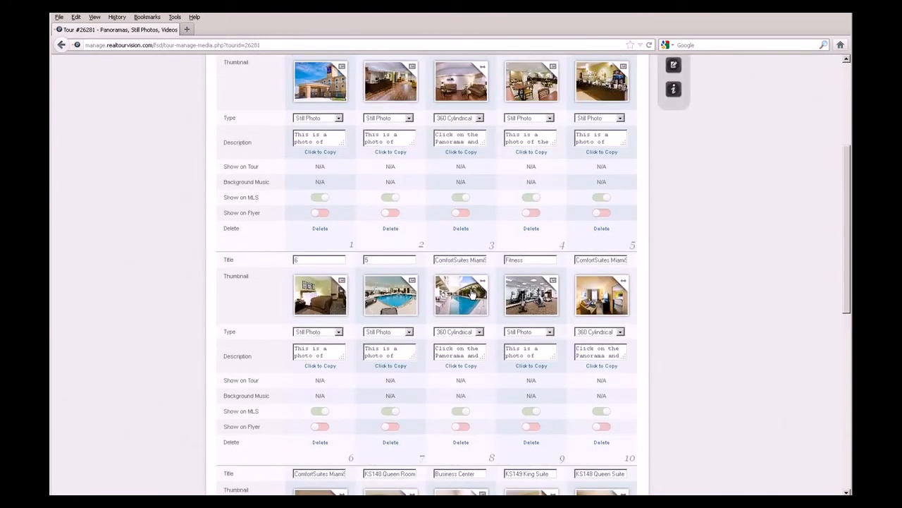